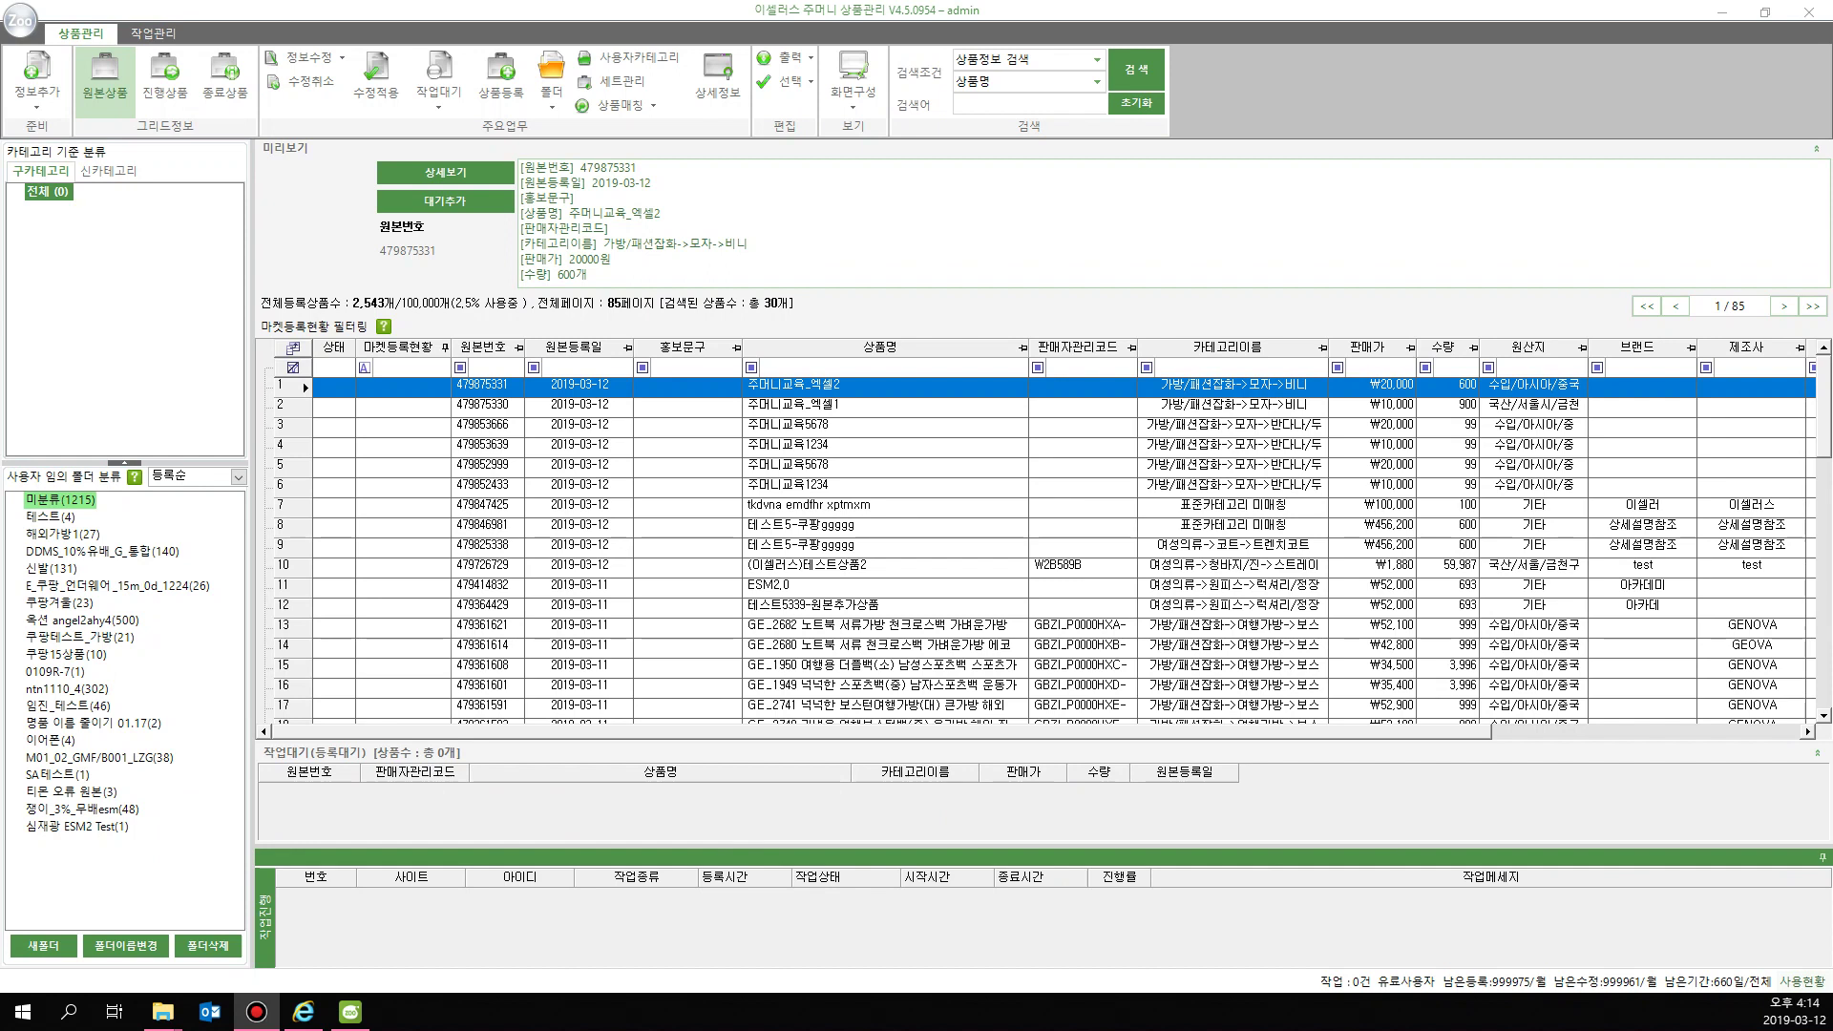
# Open set management (세트관리) and start adding a new set for the 옥션 market
pyautogui.click(118, 105)
pyautogui.click(637, 90)
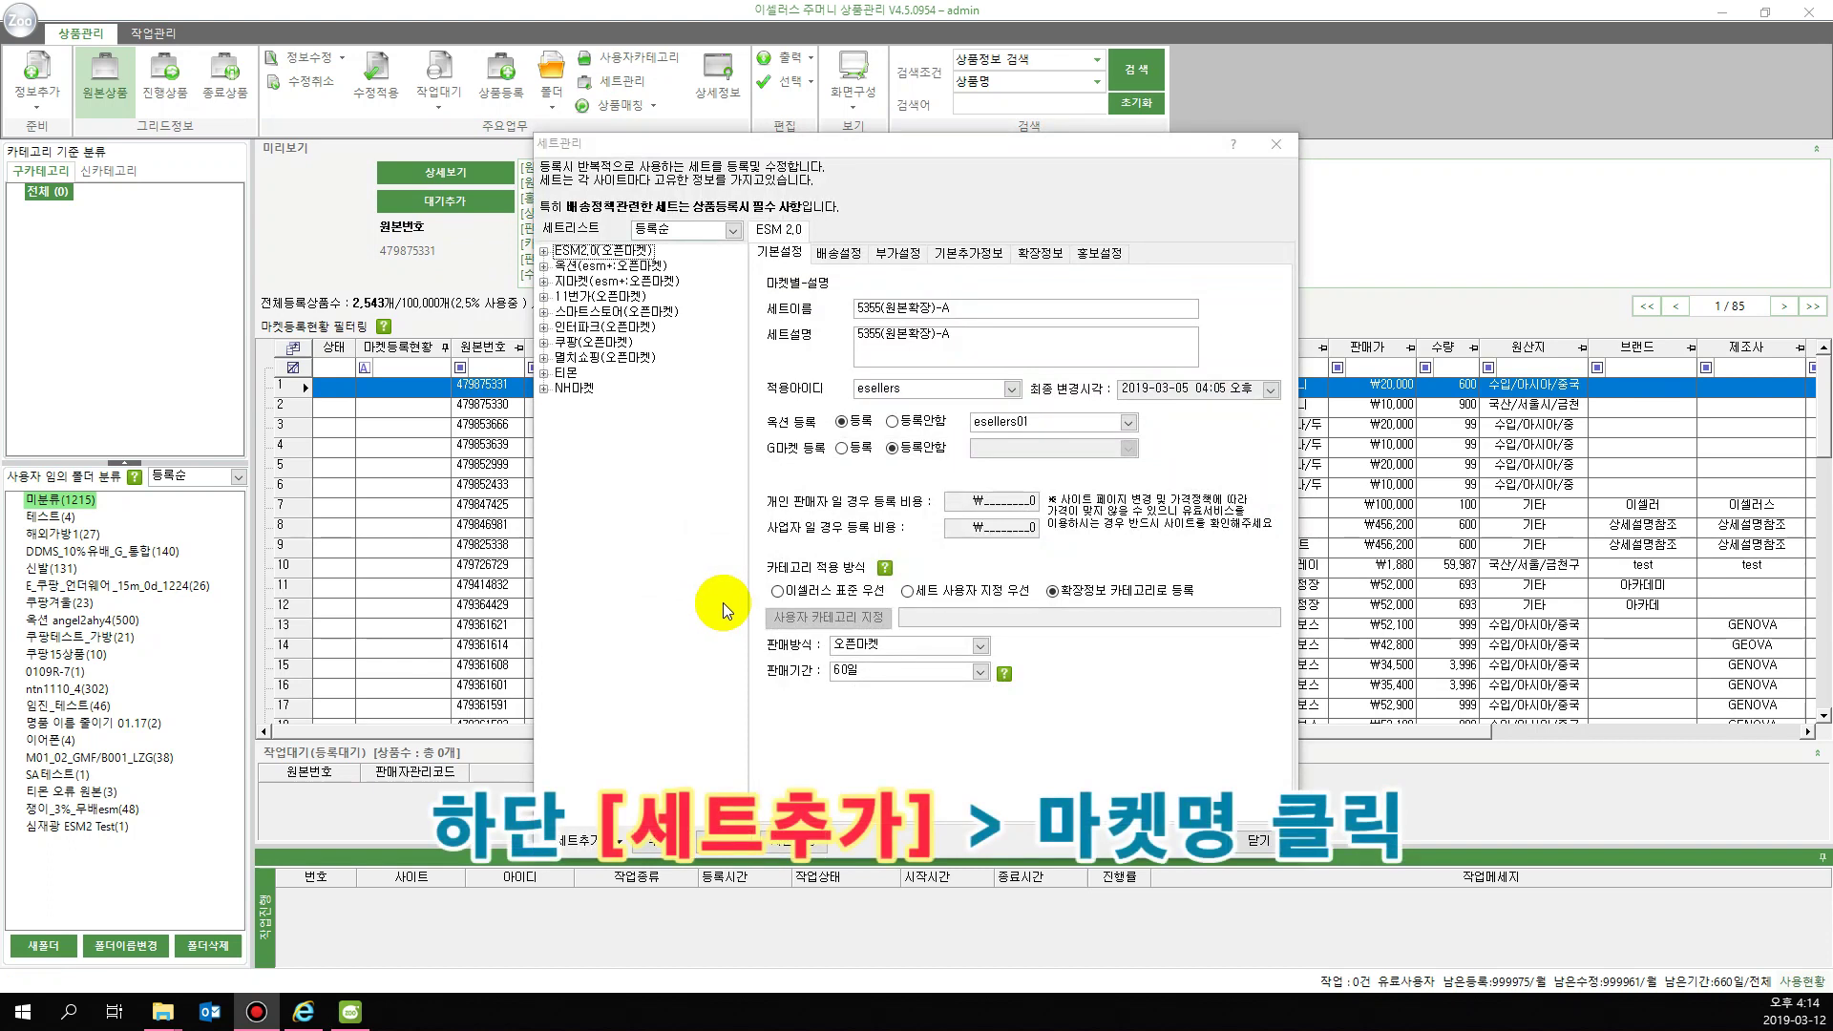
pyautogui.click(621, 846)
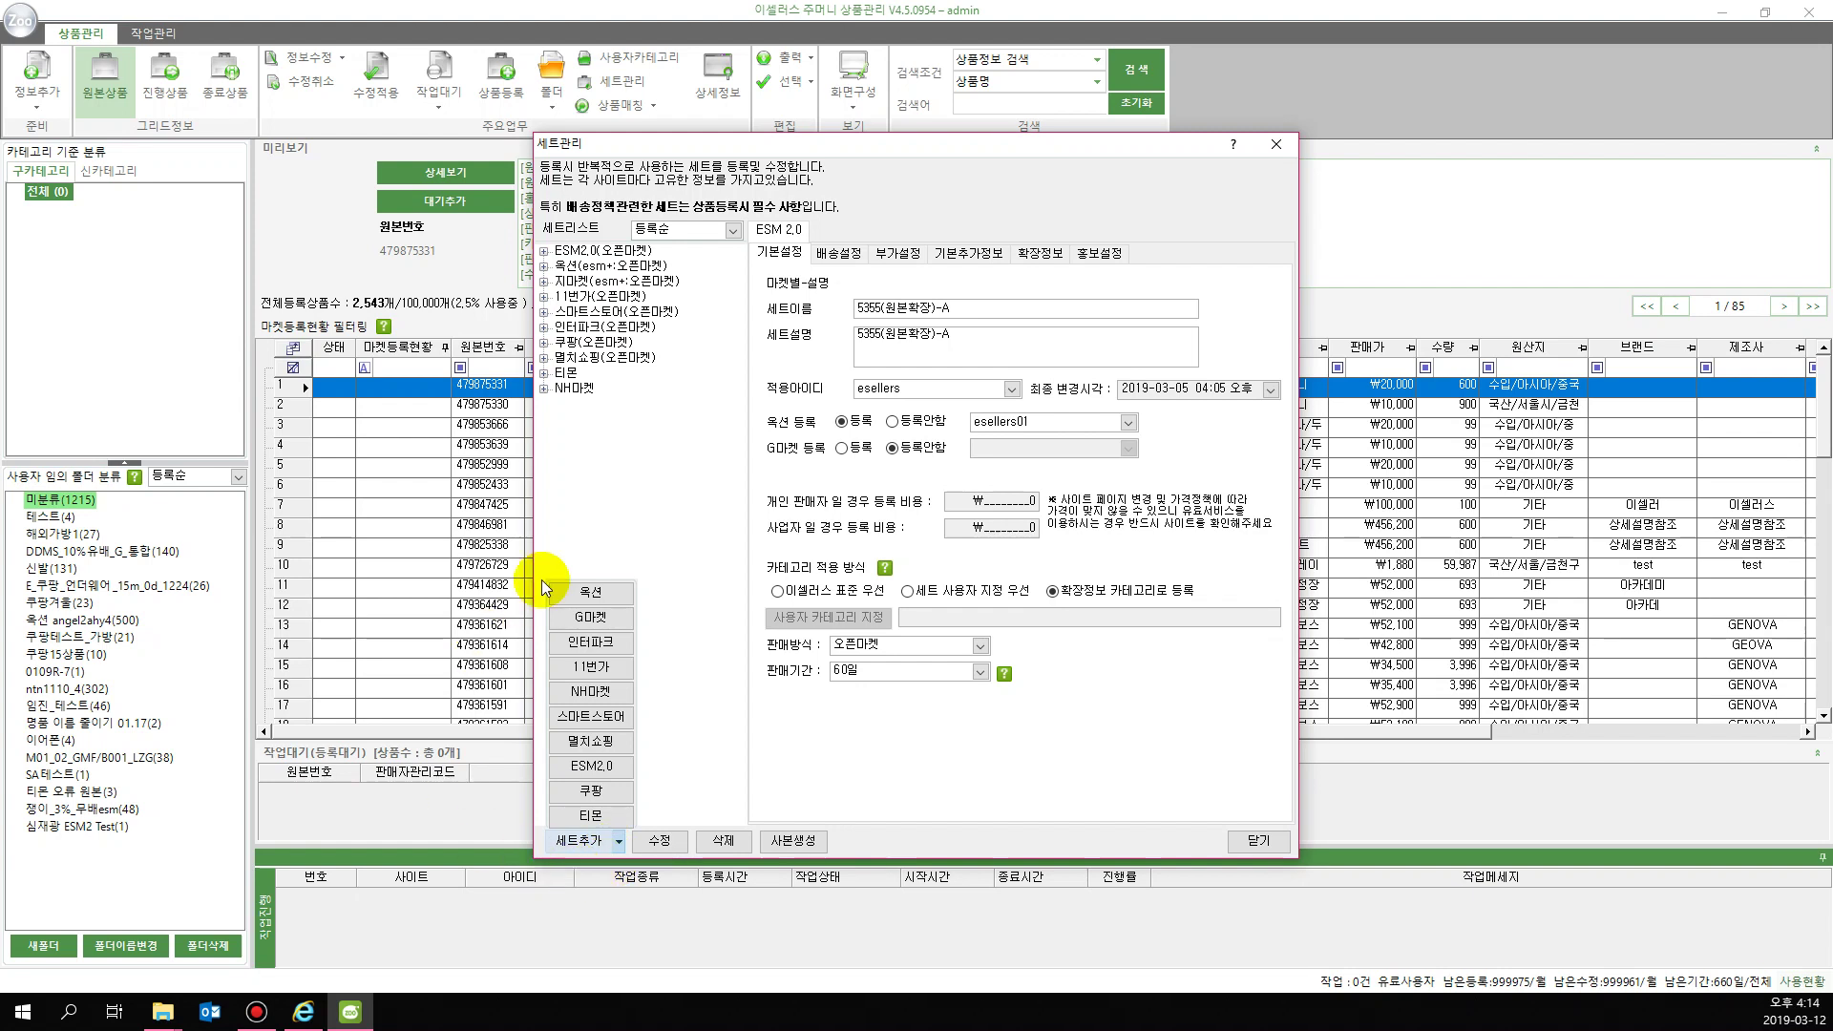
pyautogui.click(610, 597)
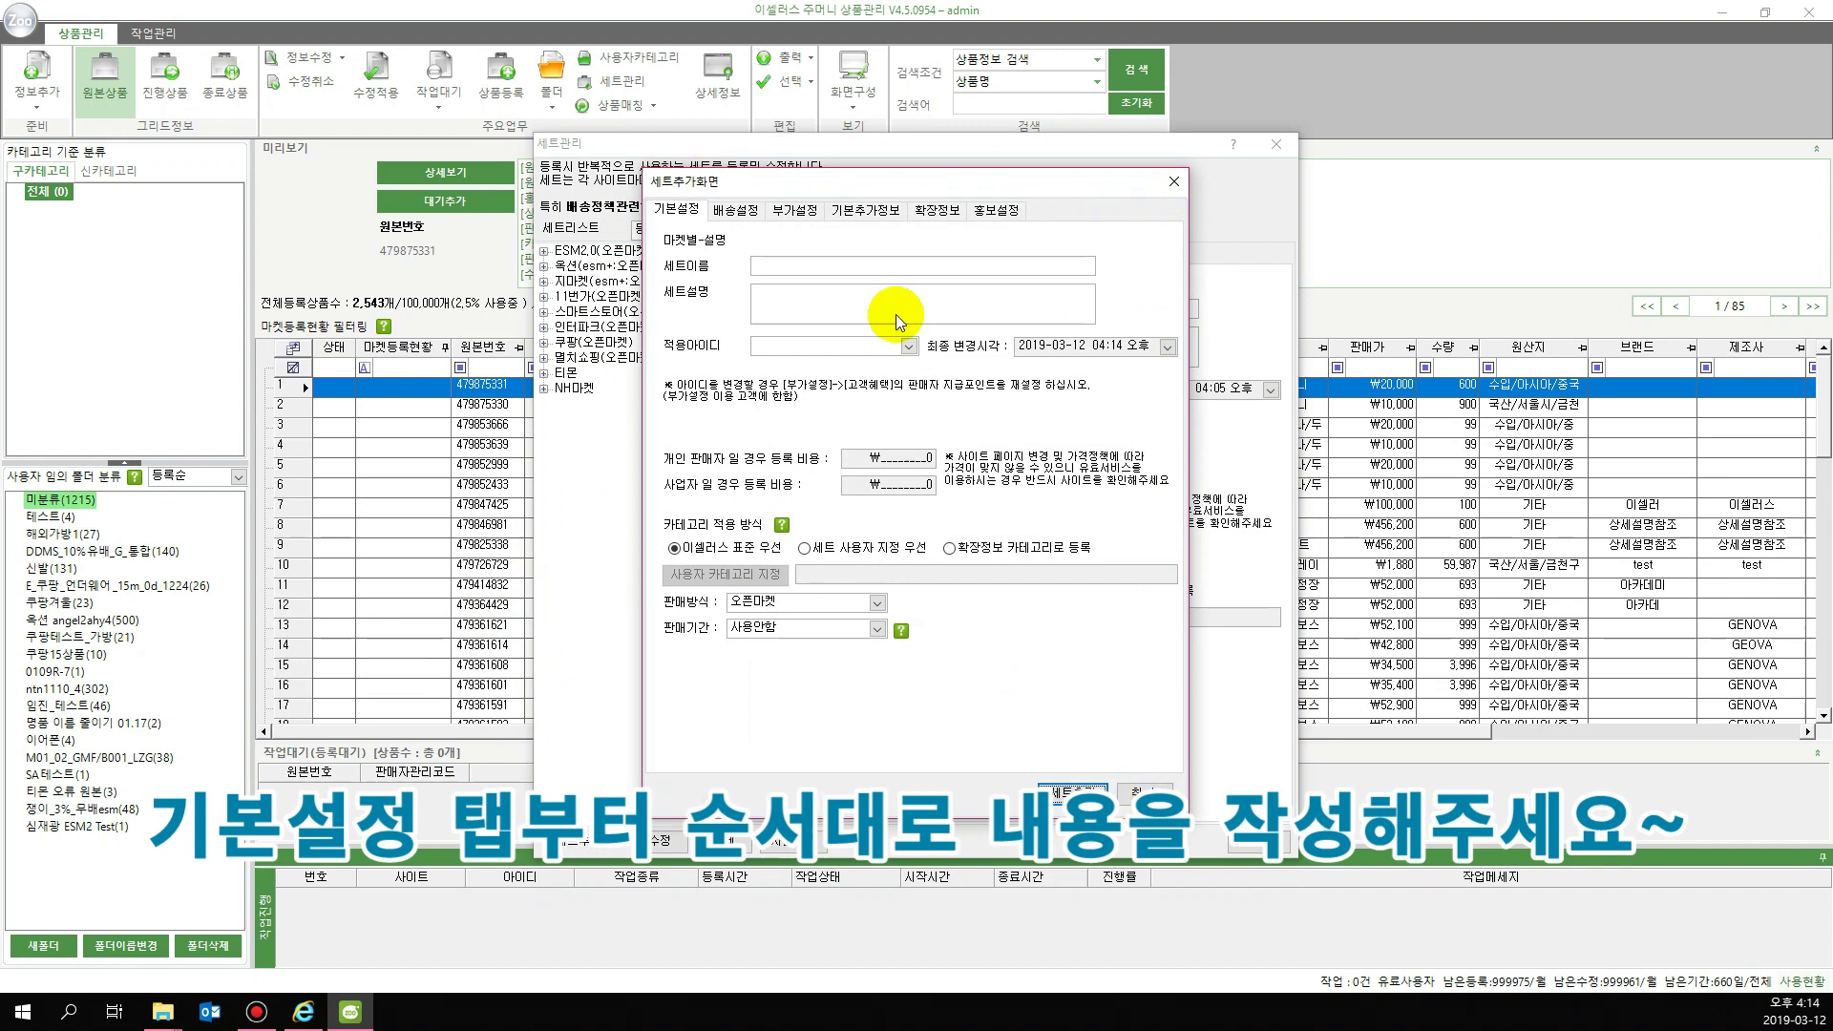
# Name the new set 유료배송 2500원 and choose esellers01 as its applied market ID (적용아이디)
pyautogui.click(804, 261)
pyautogui.click(802, 295)
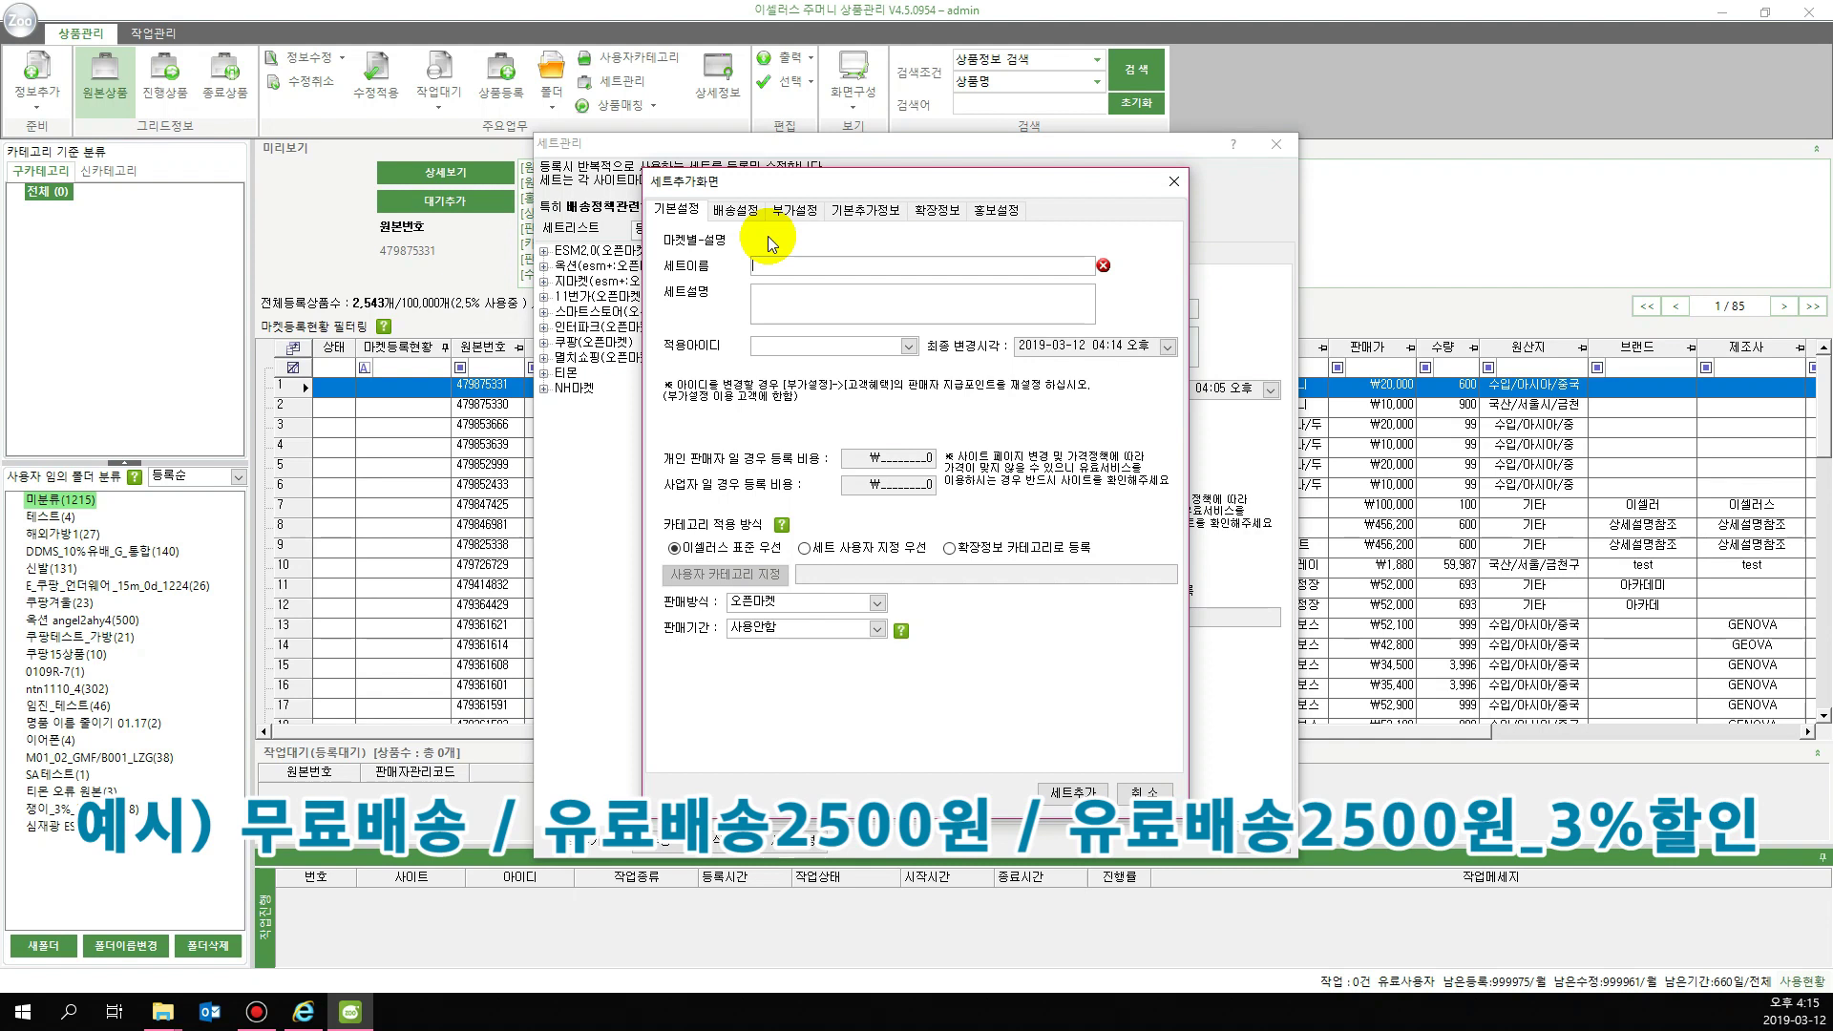
pyautogui.press('BackSpace')
pyautogui.press('BackSpace')
pyautogui.write('유')
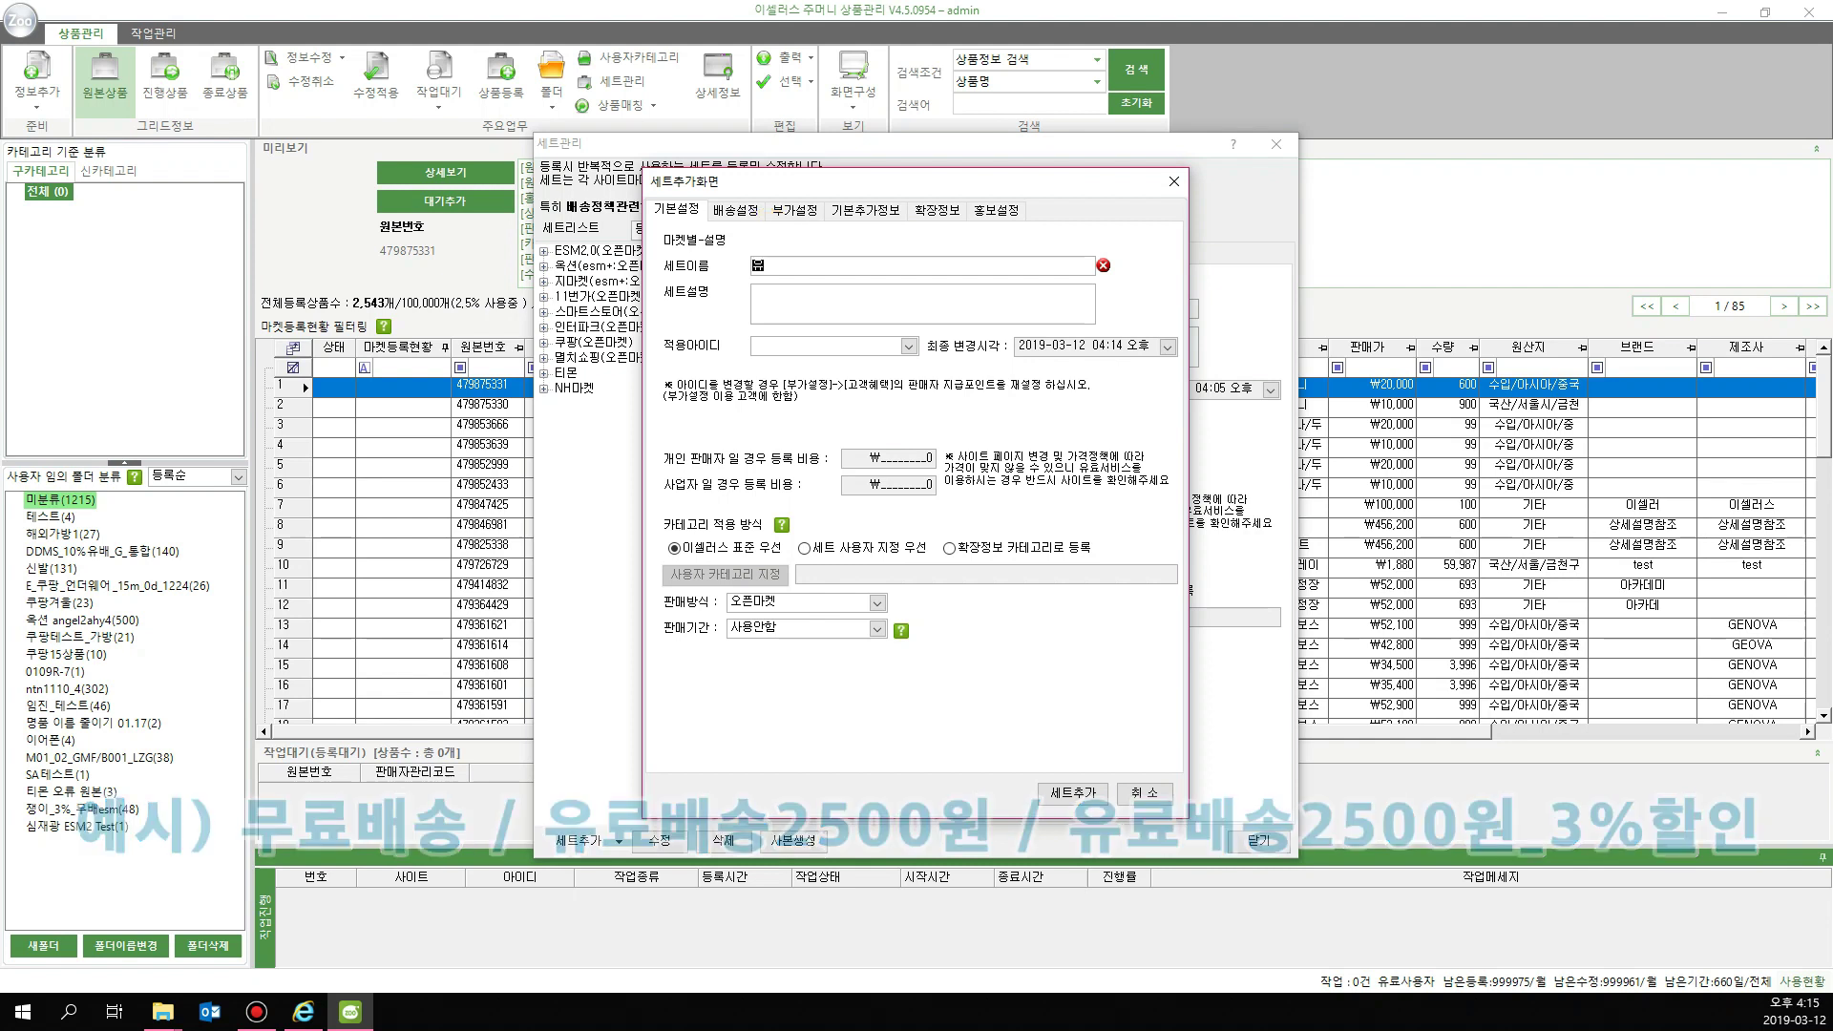
pyautogui.write('료배송')
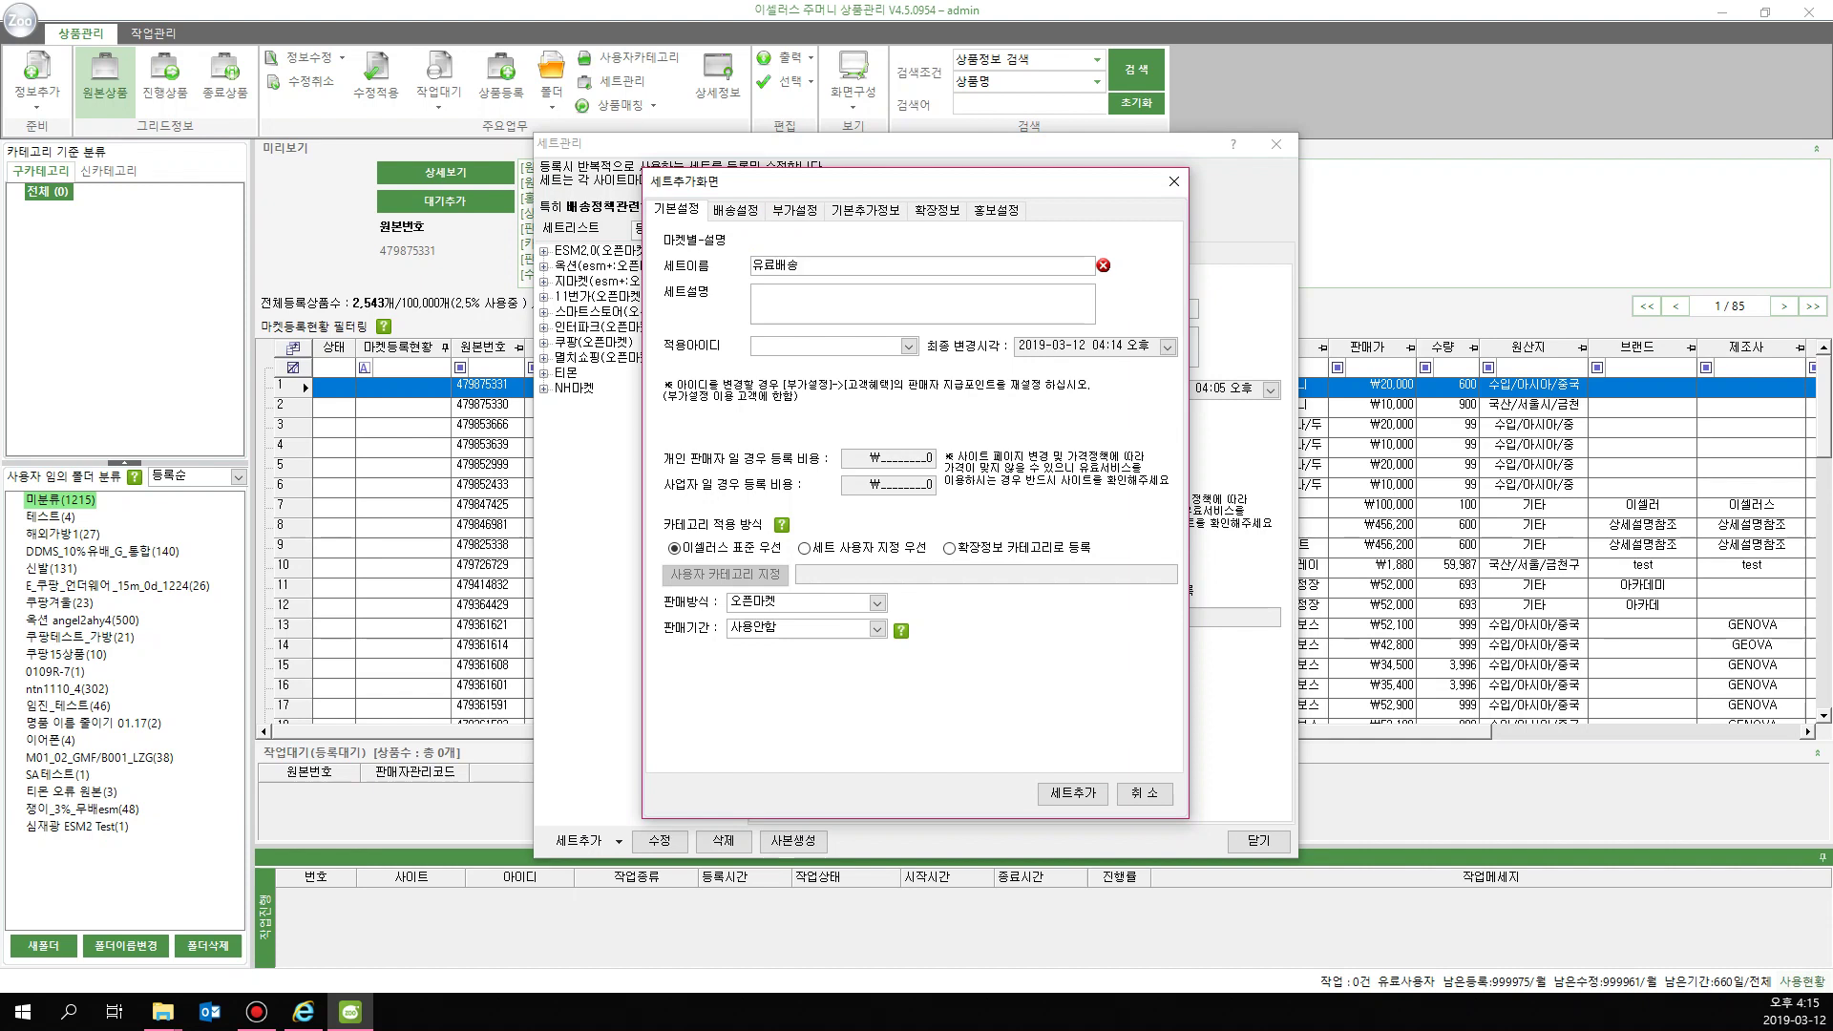
pyautogui.write(' 2500원')
pyautogui.click(821, 292)
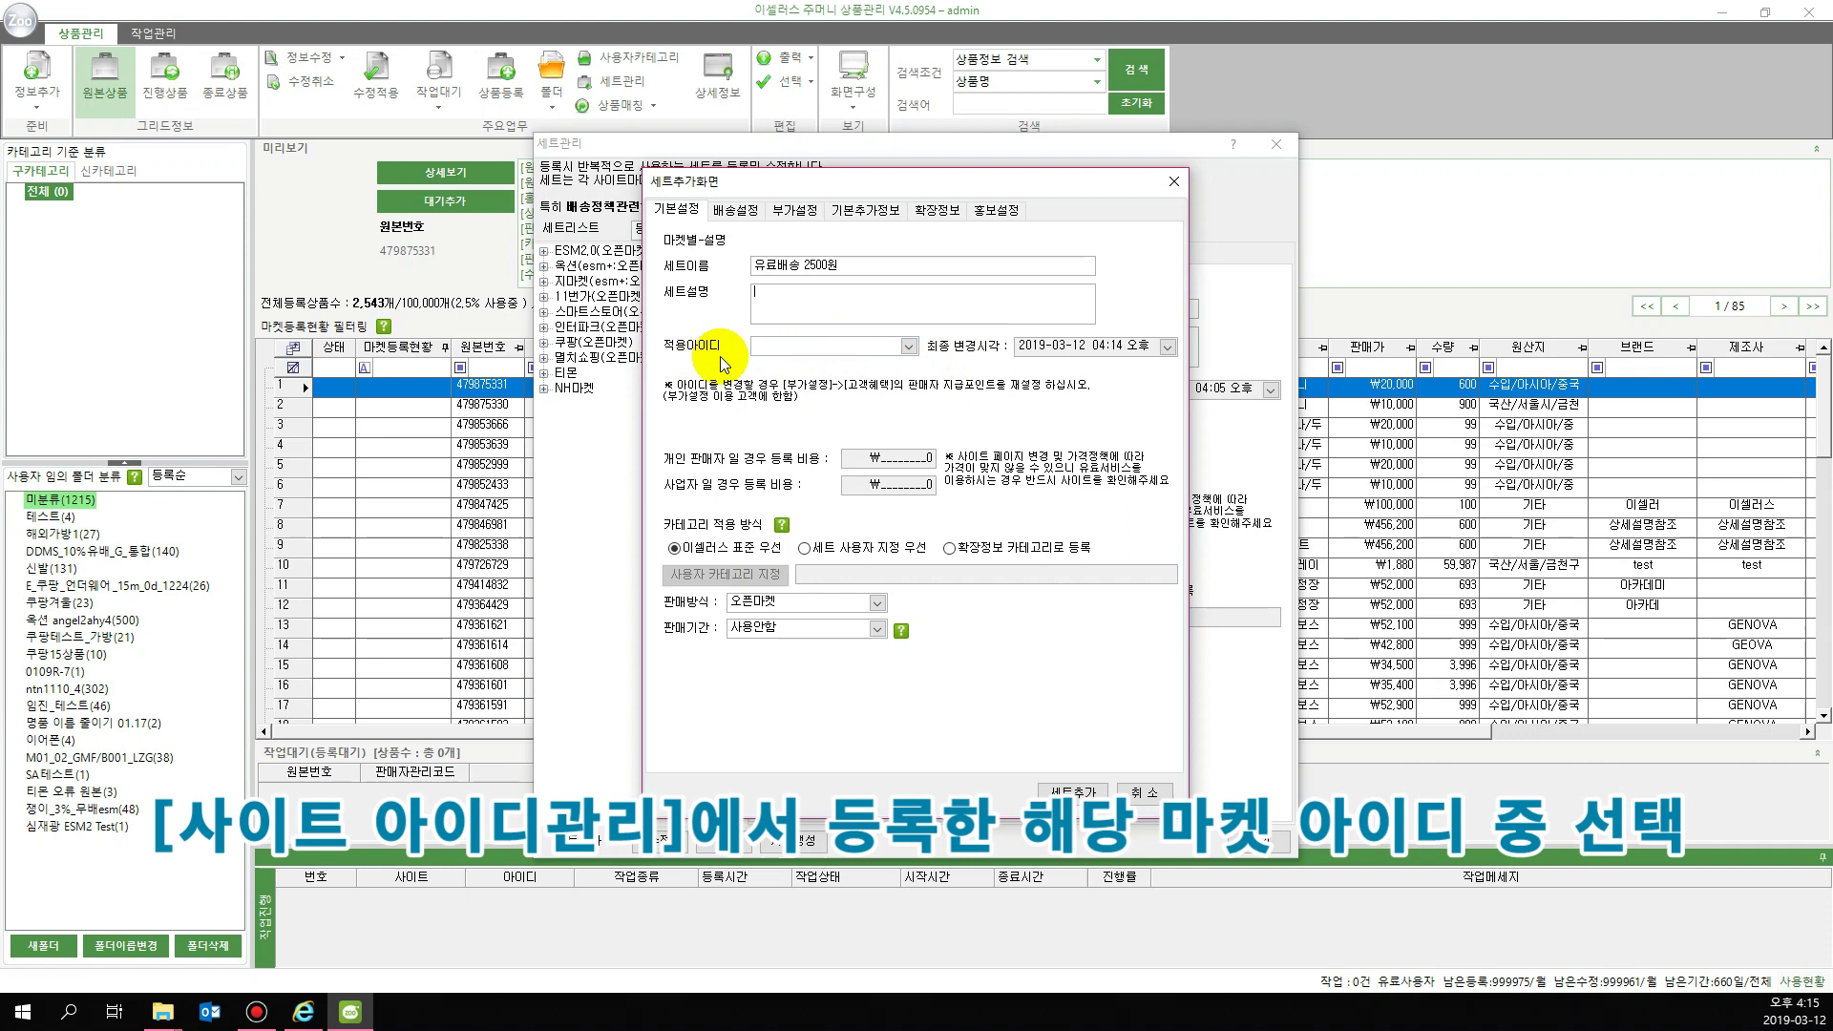
pyautogui.click(870, 347)
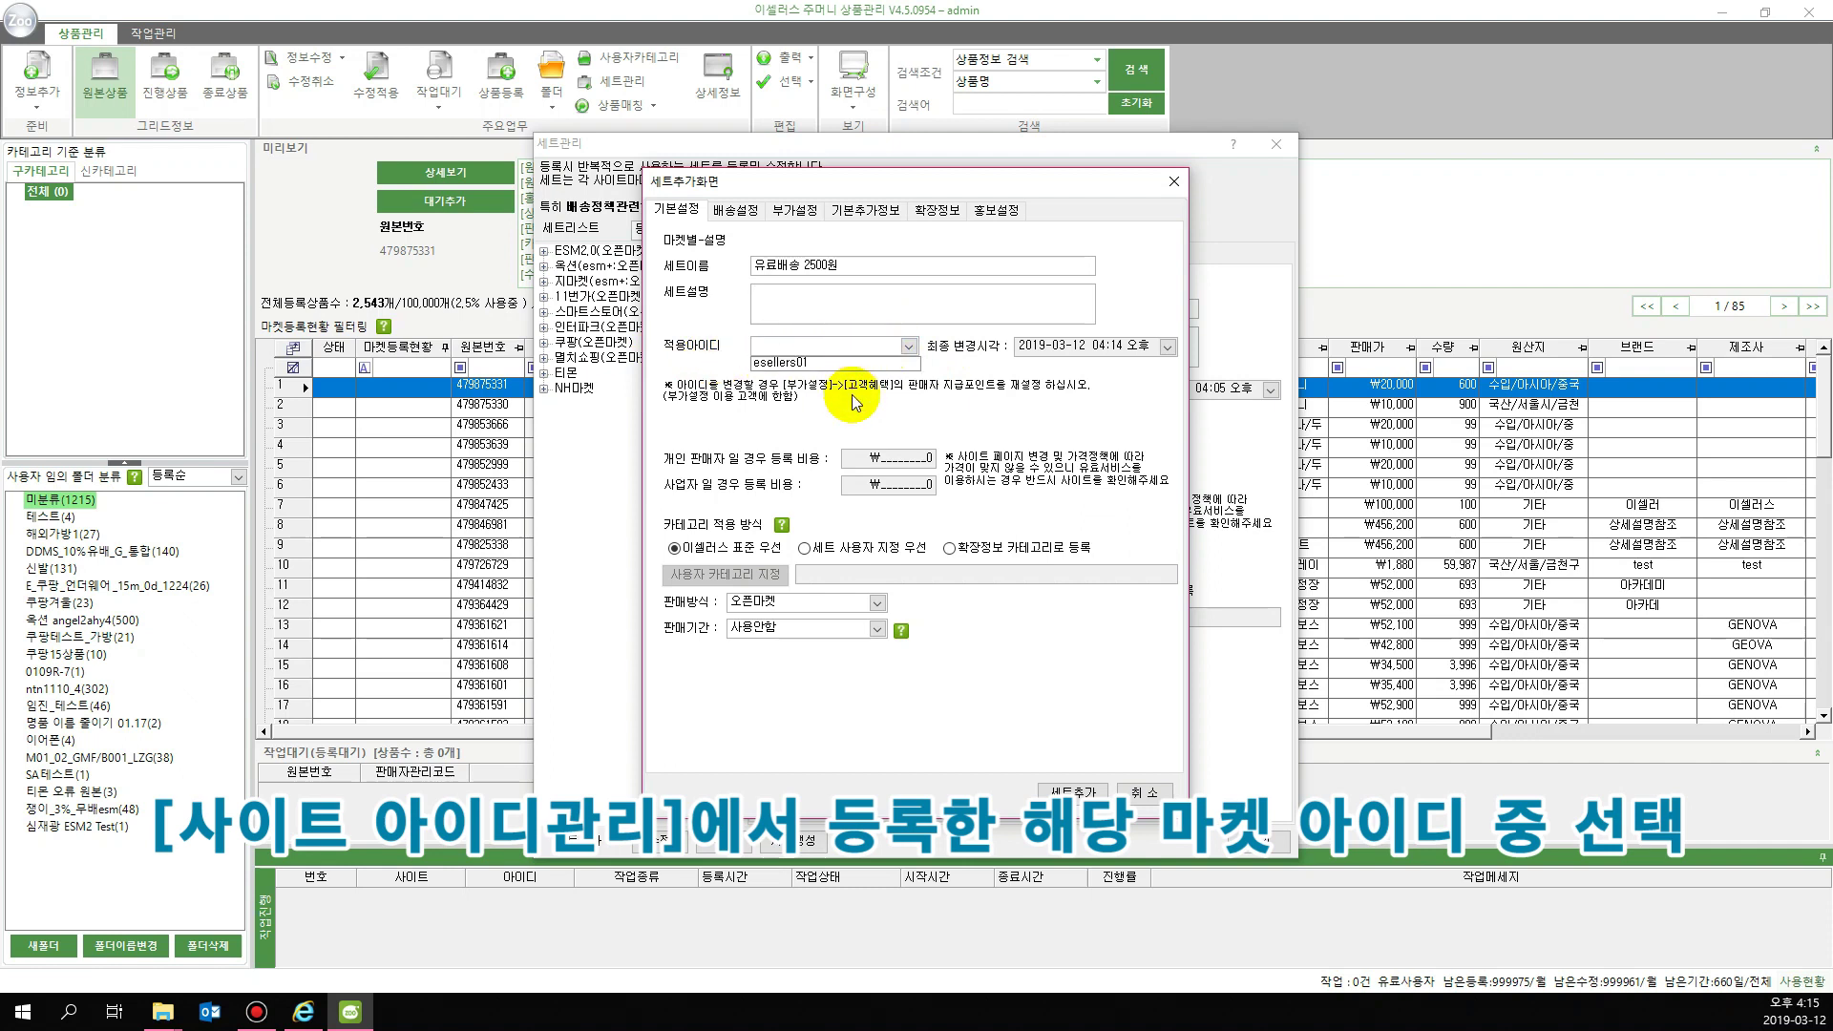
pyautogui.click(802, 362)
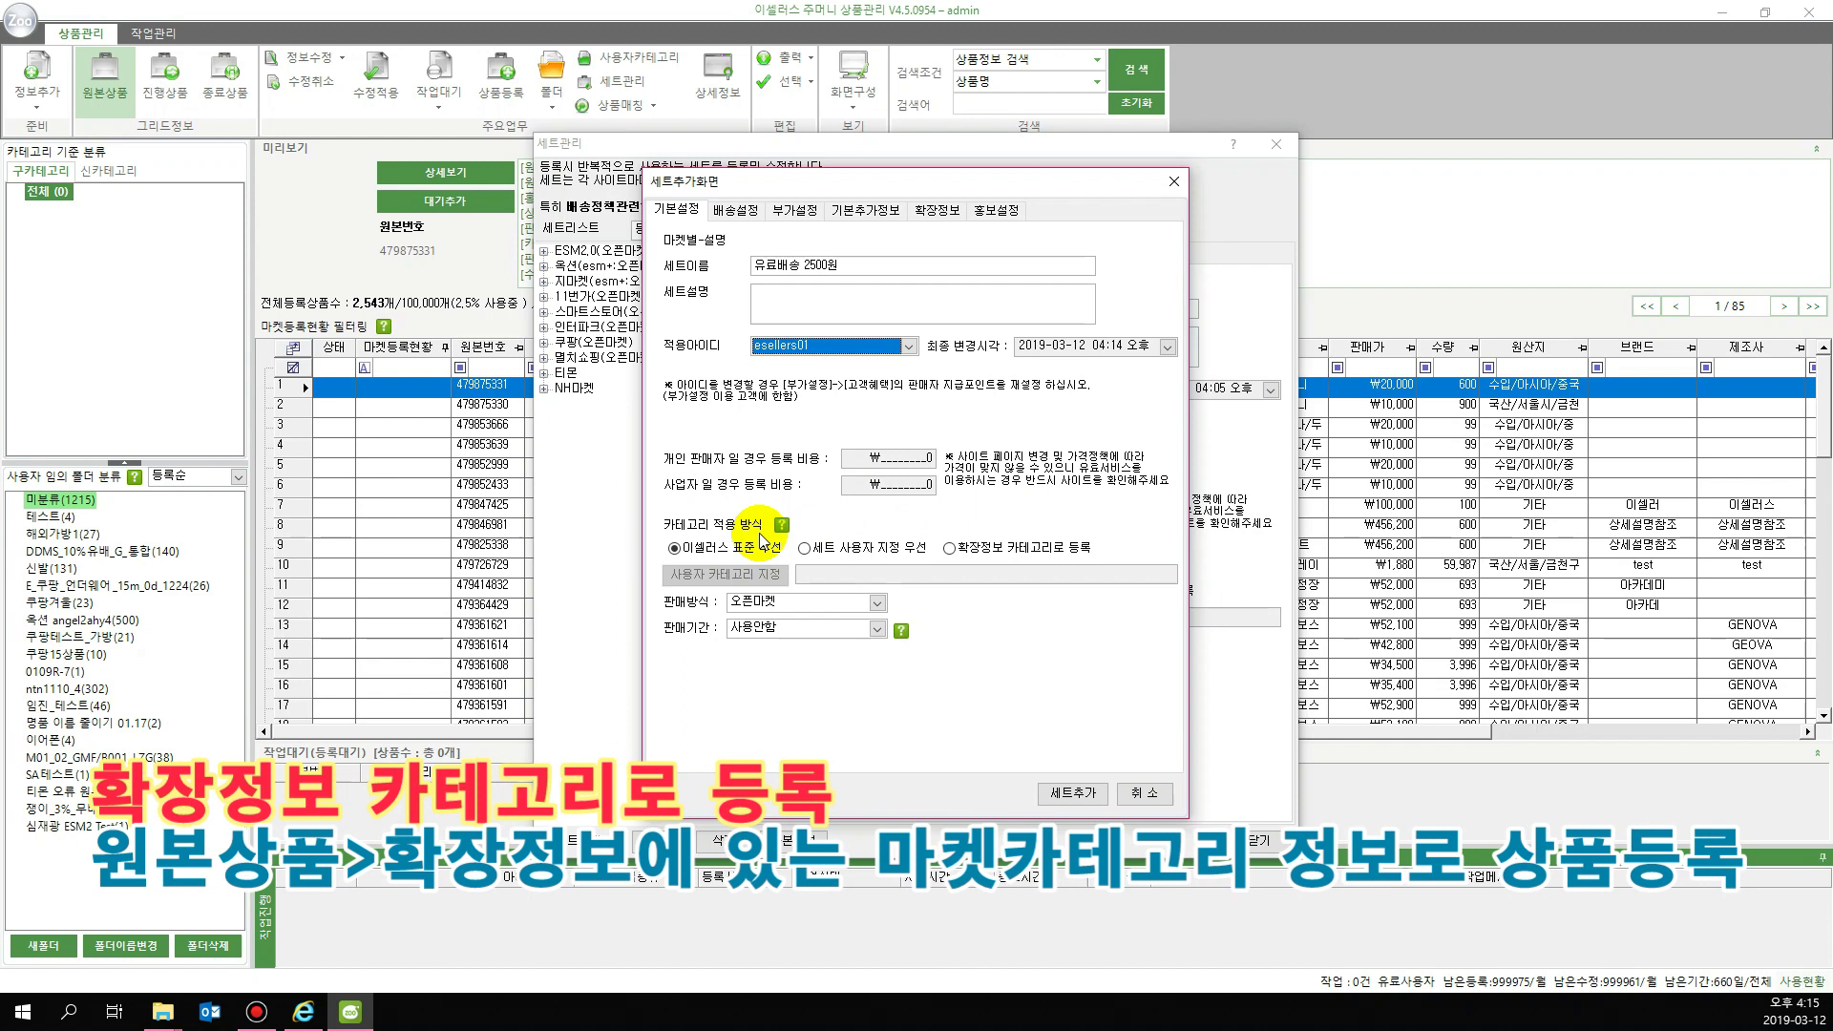
# Try the category method 확장정보 카테고리로 등록 and return it to 이셀러스 표준 우선
pyautogui.click(997, 549)
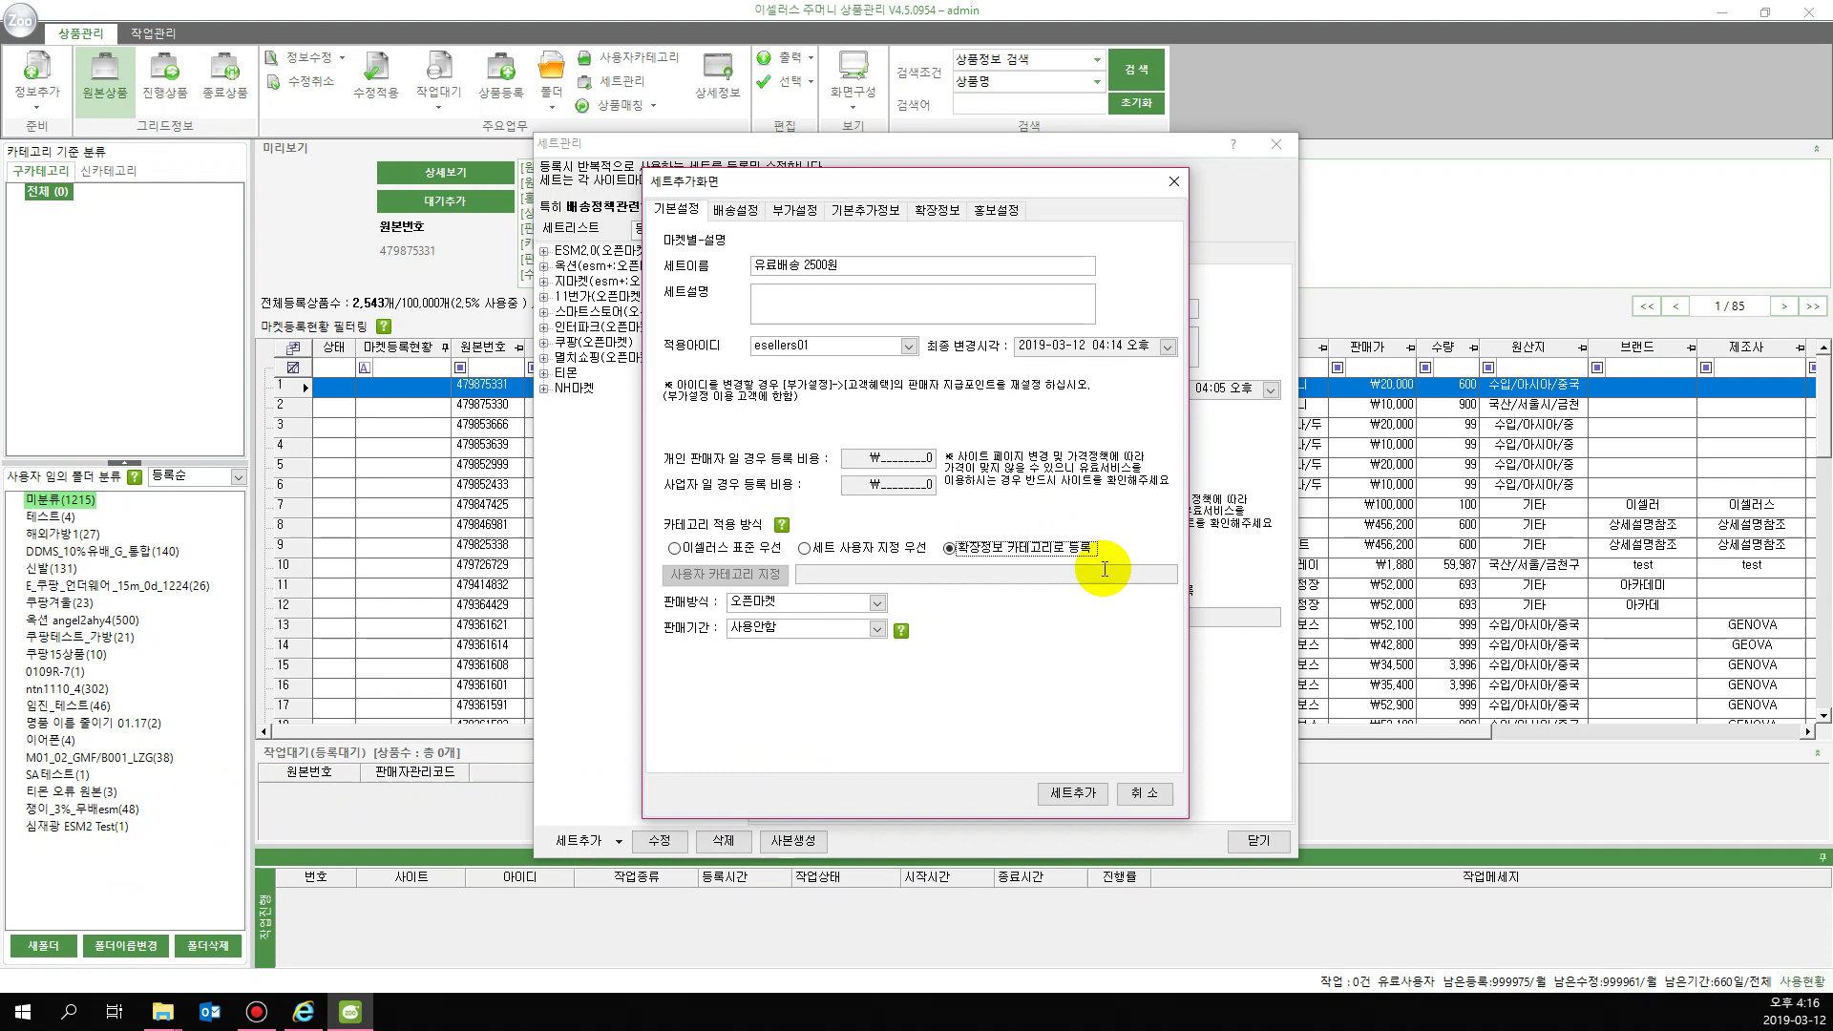
pyautogui.click(750, 552)
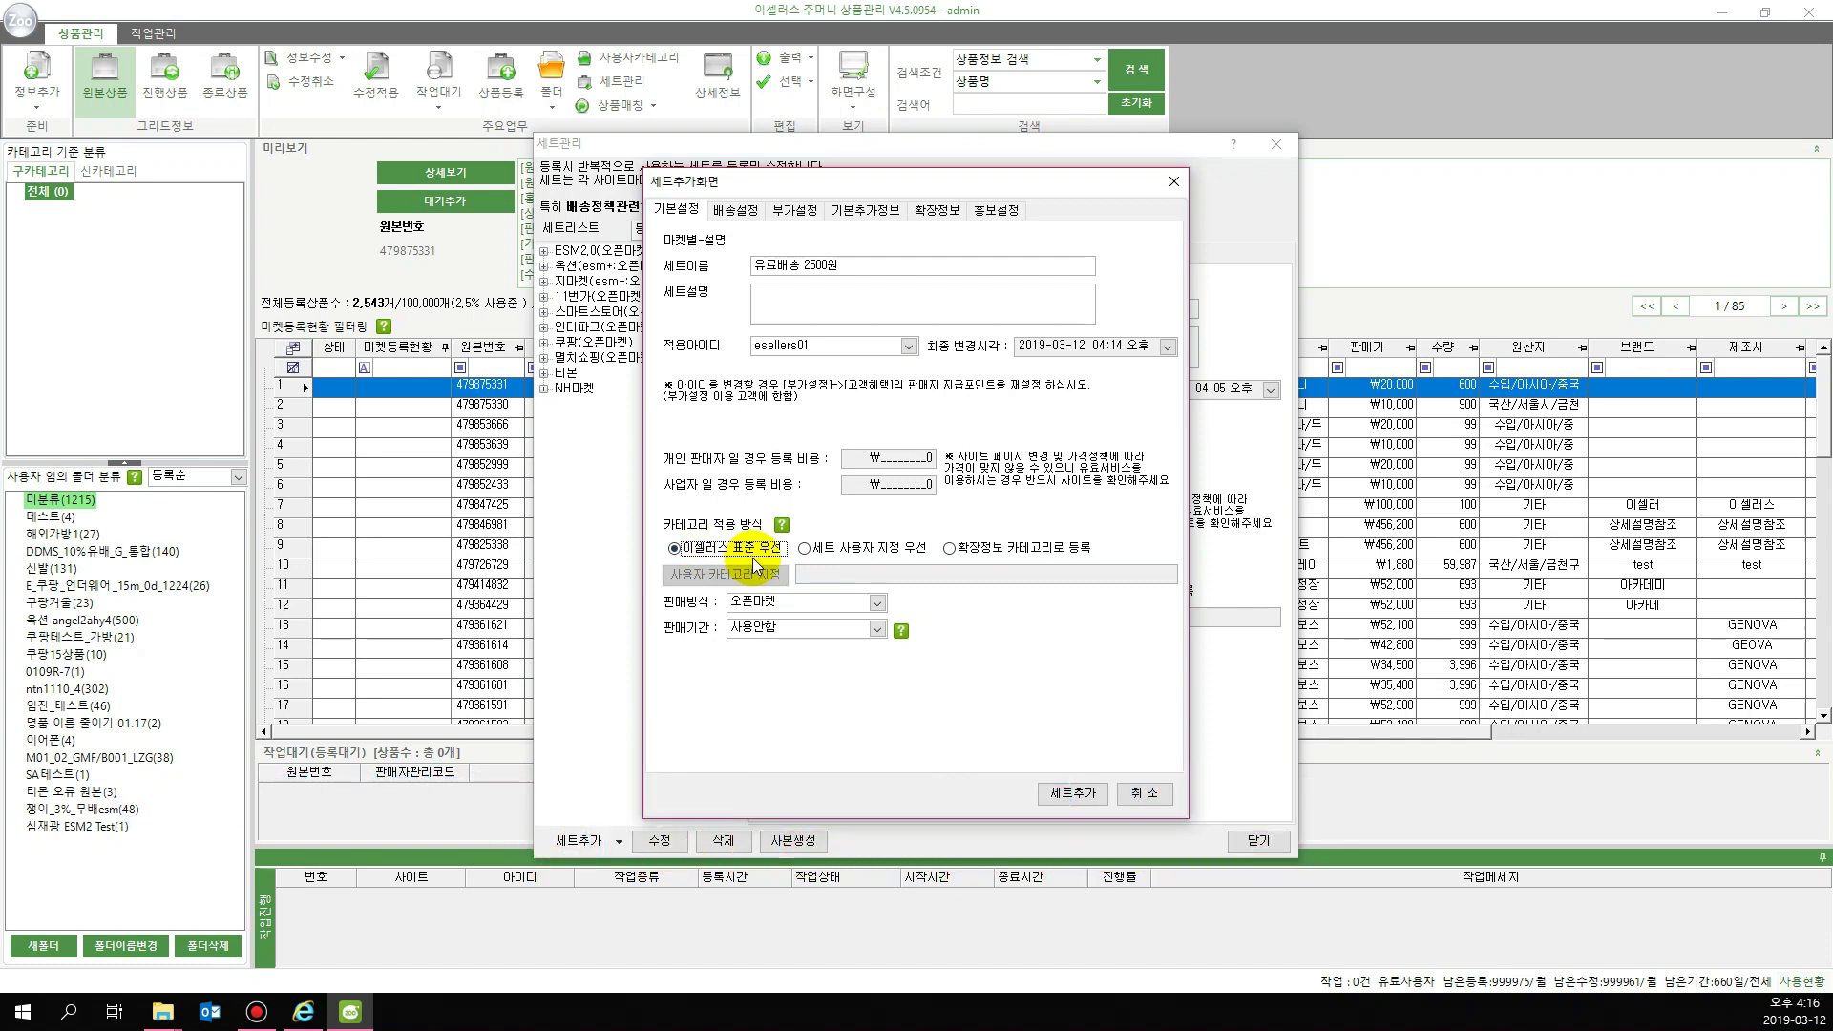
pyautogui.click(1016, 560)
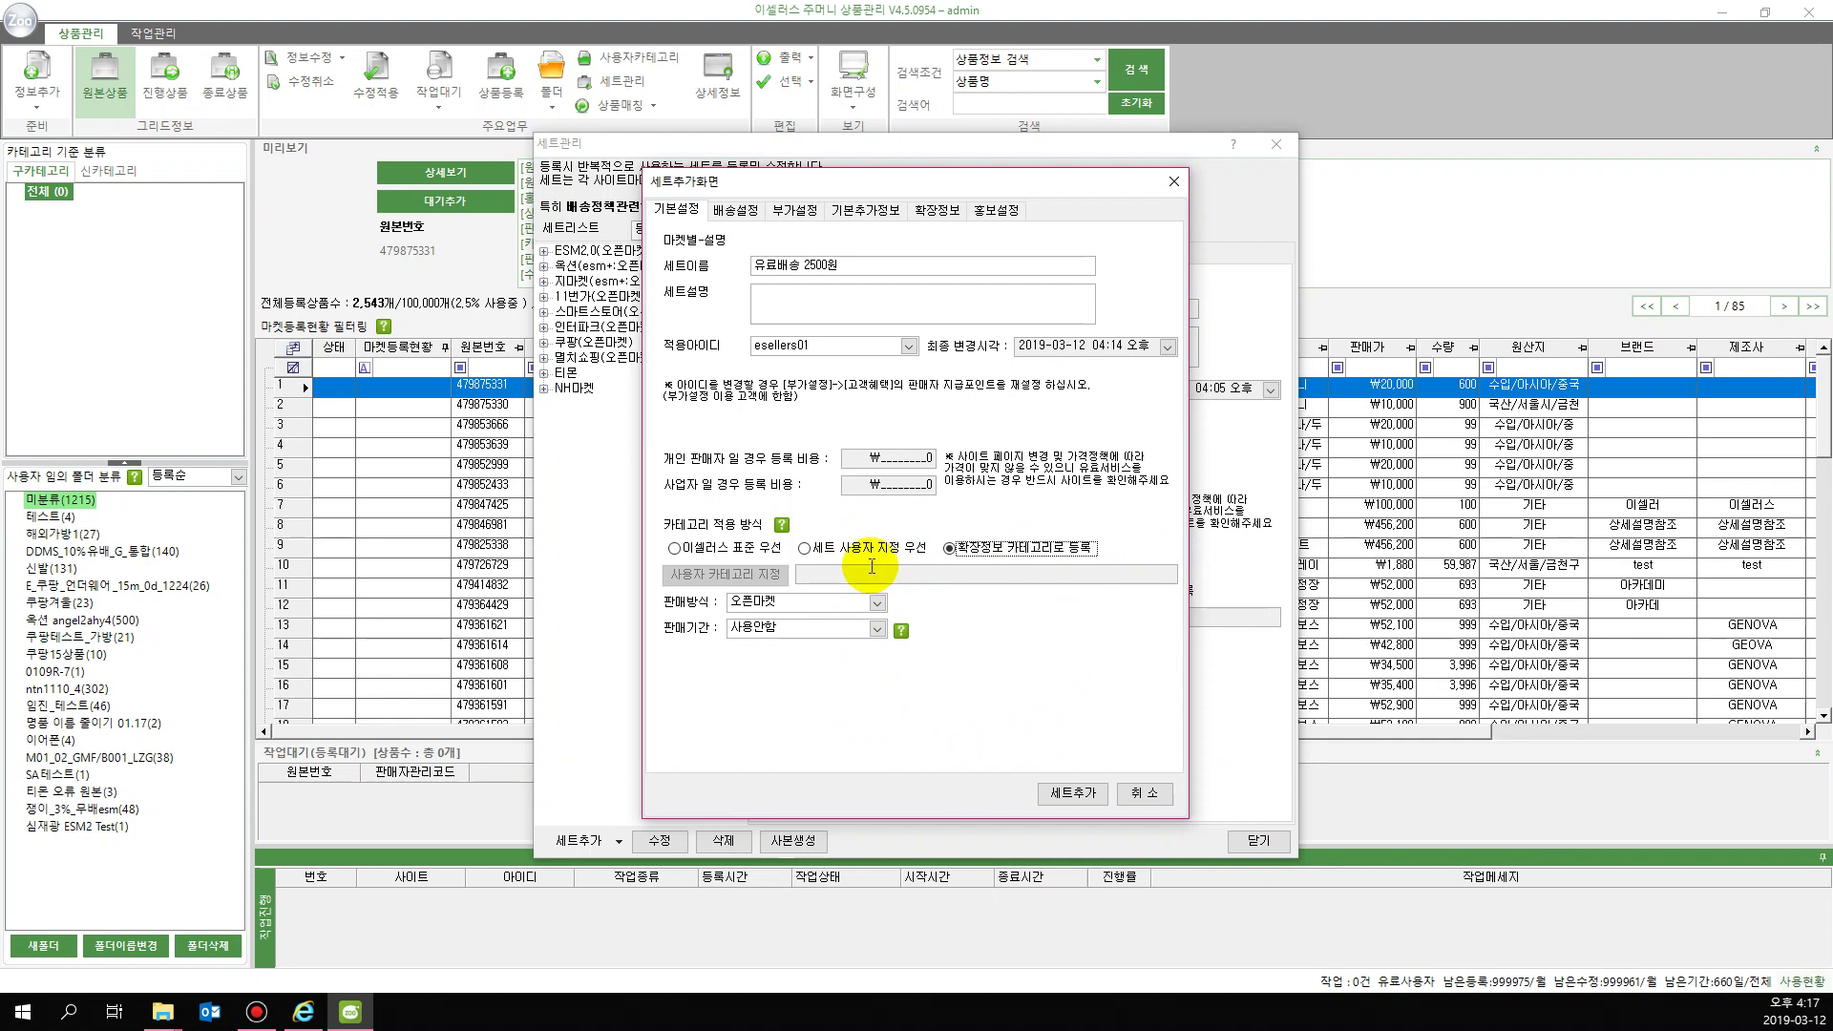
pyautogui.click(762, 547)
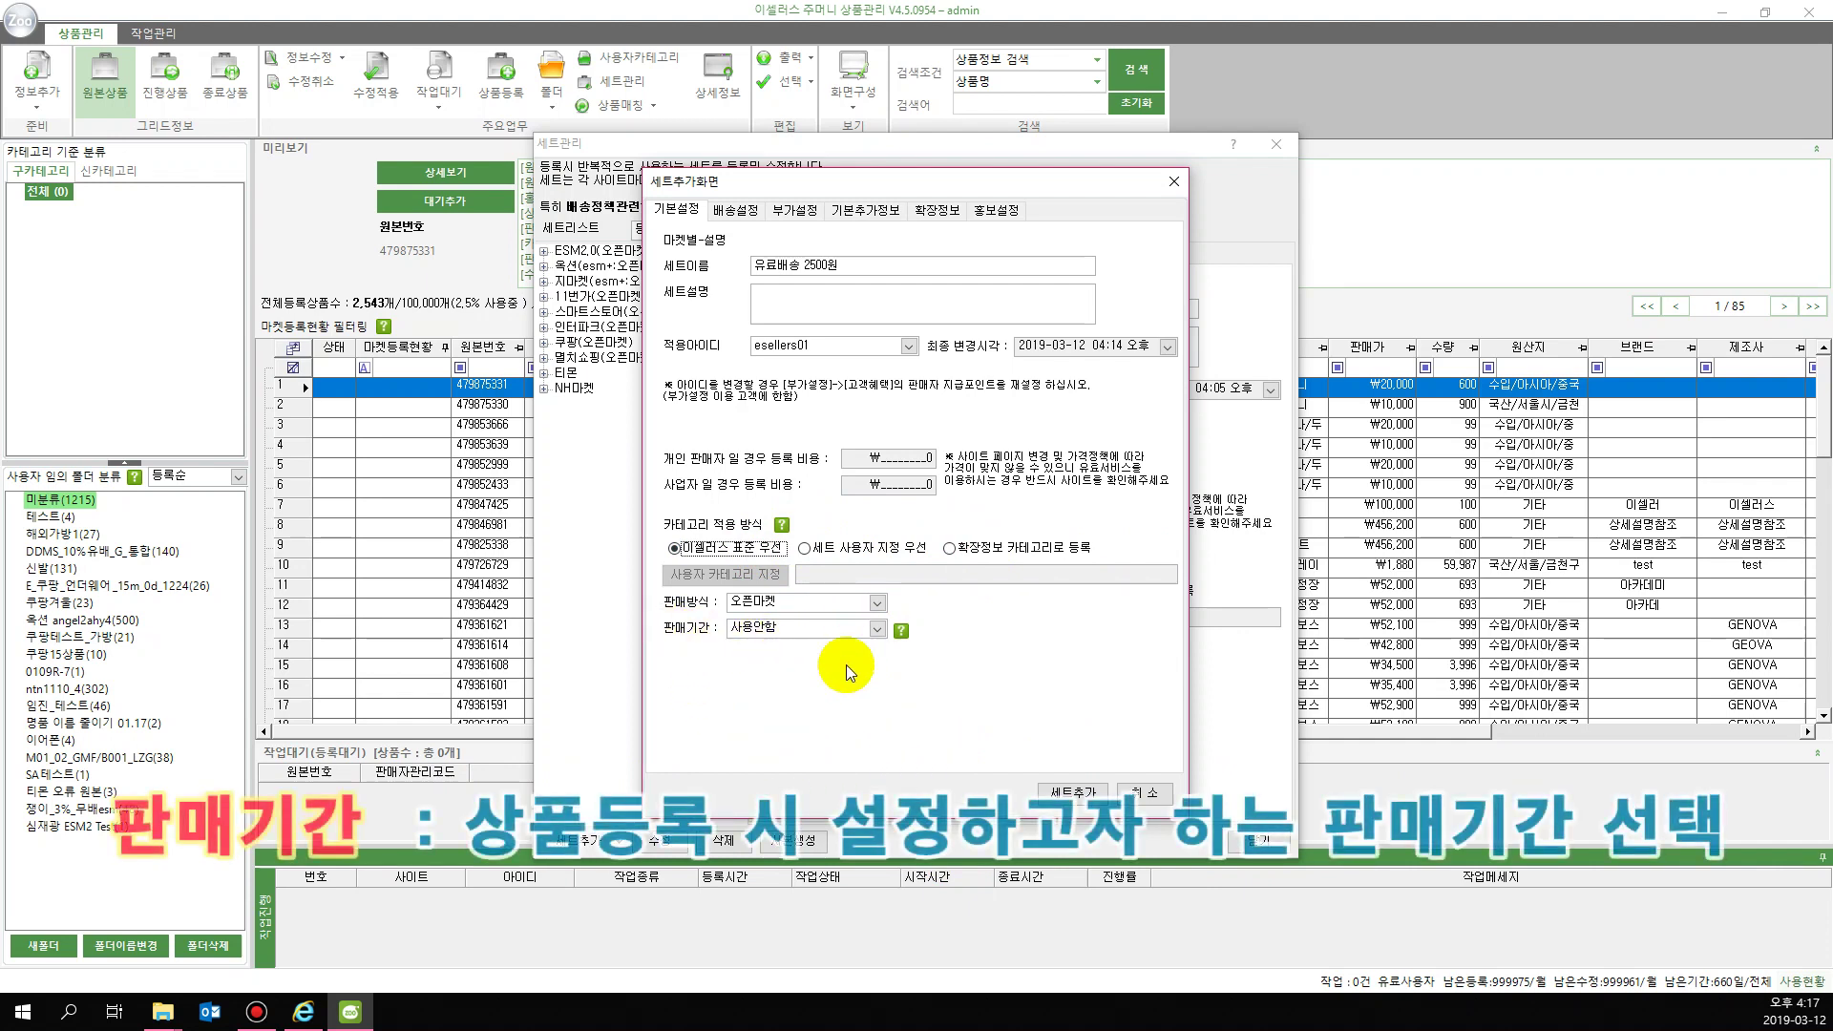
# Set the set's sales period (판매기간) to 최대기간
pyautogui.moveTo(902, 634)
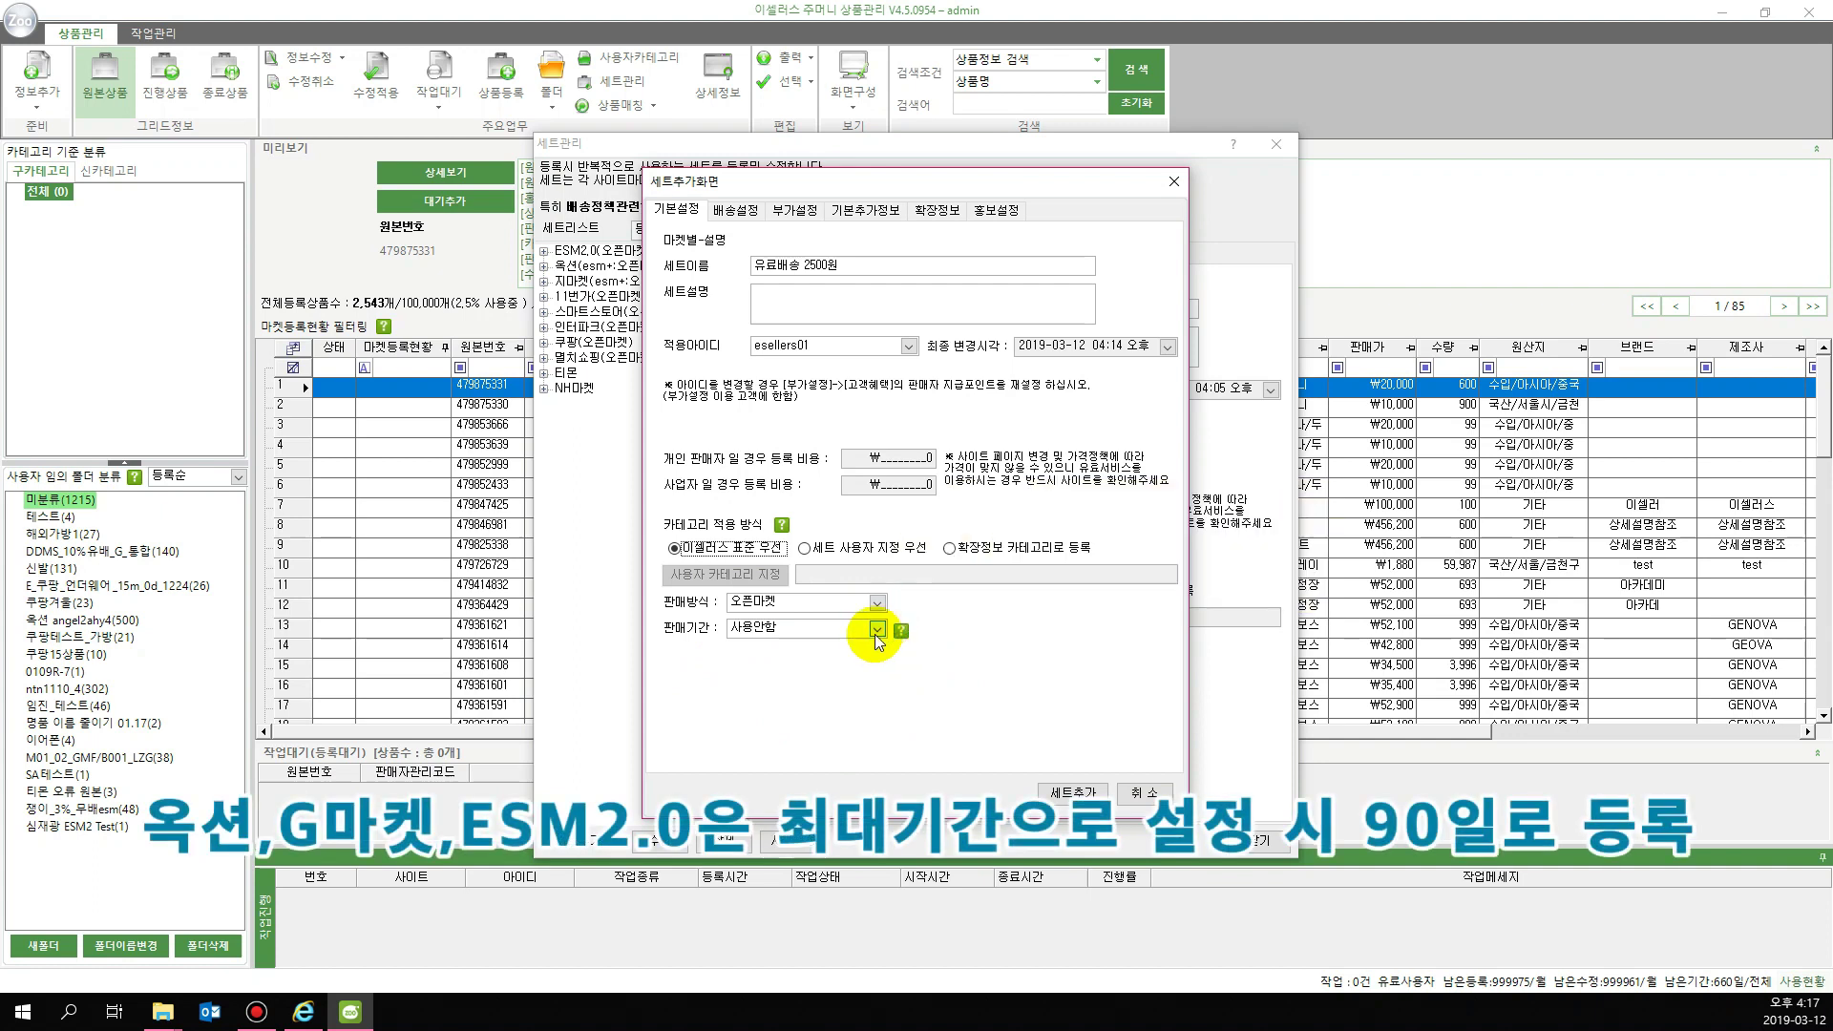
pyautogui.click(874, 632)
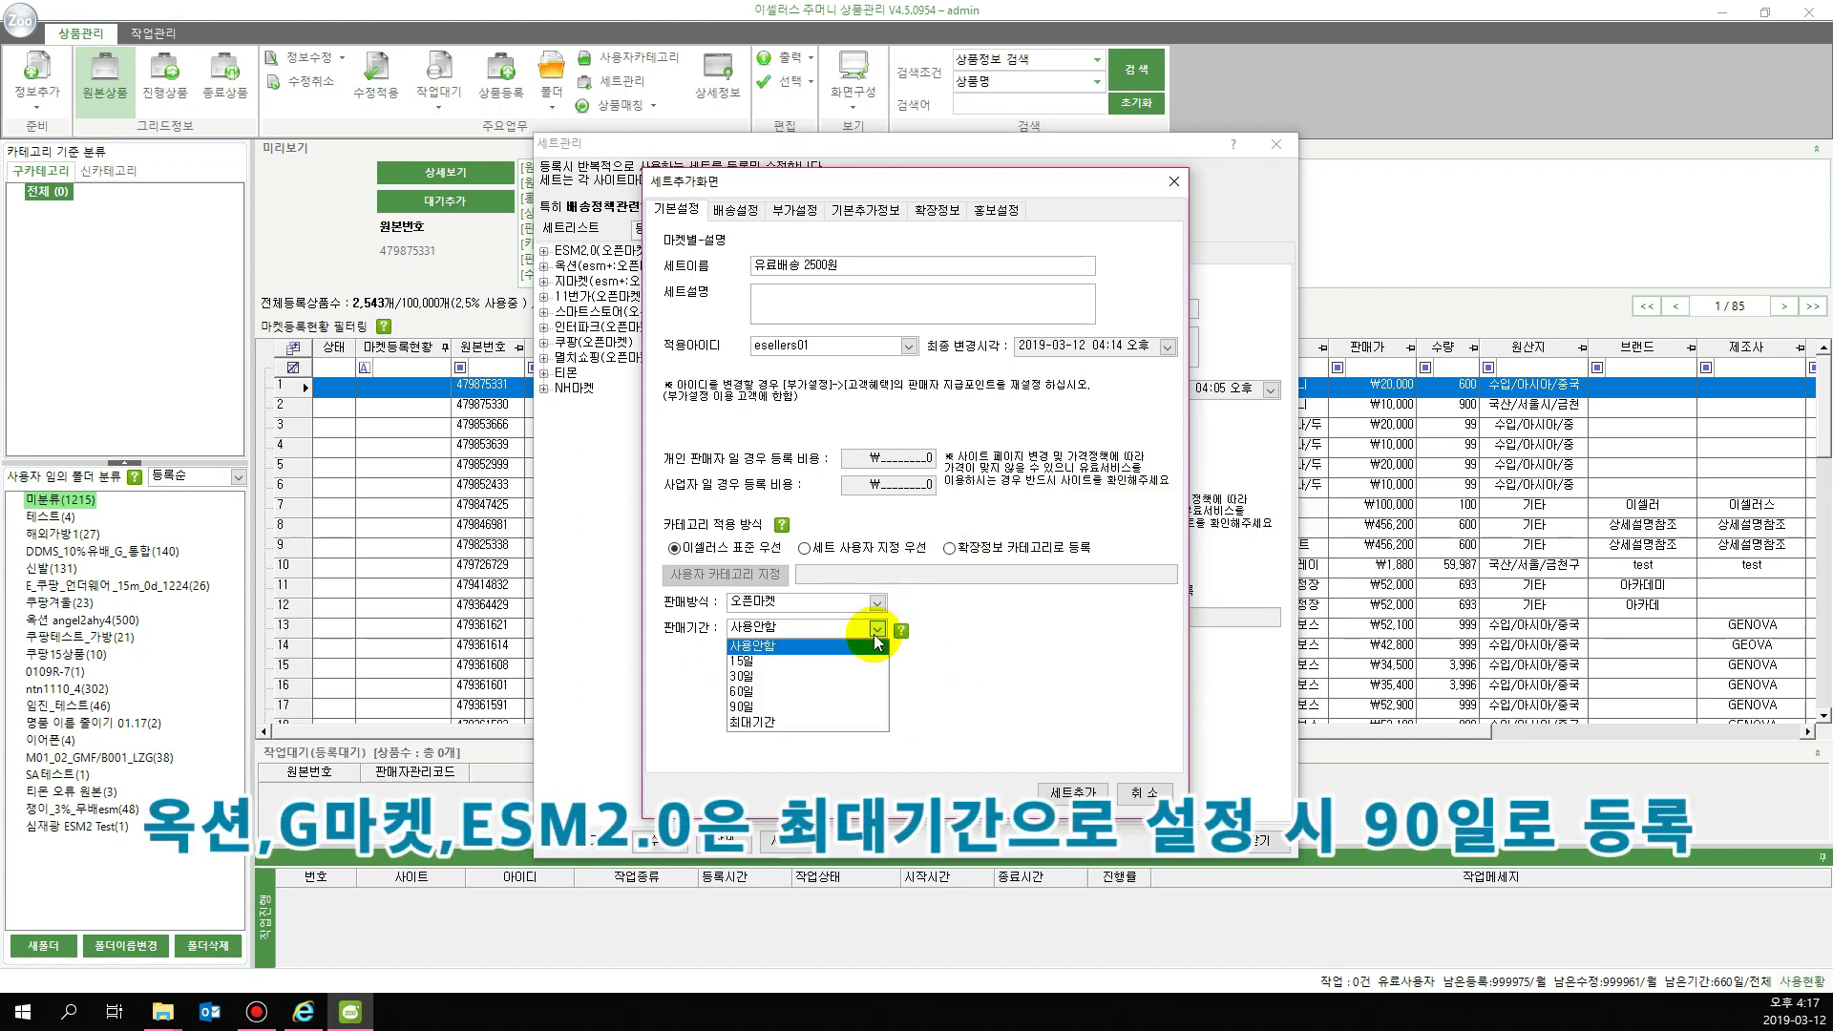
pyautogui.click(802, 725)
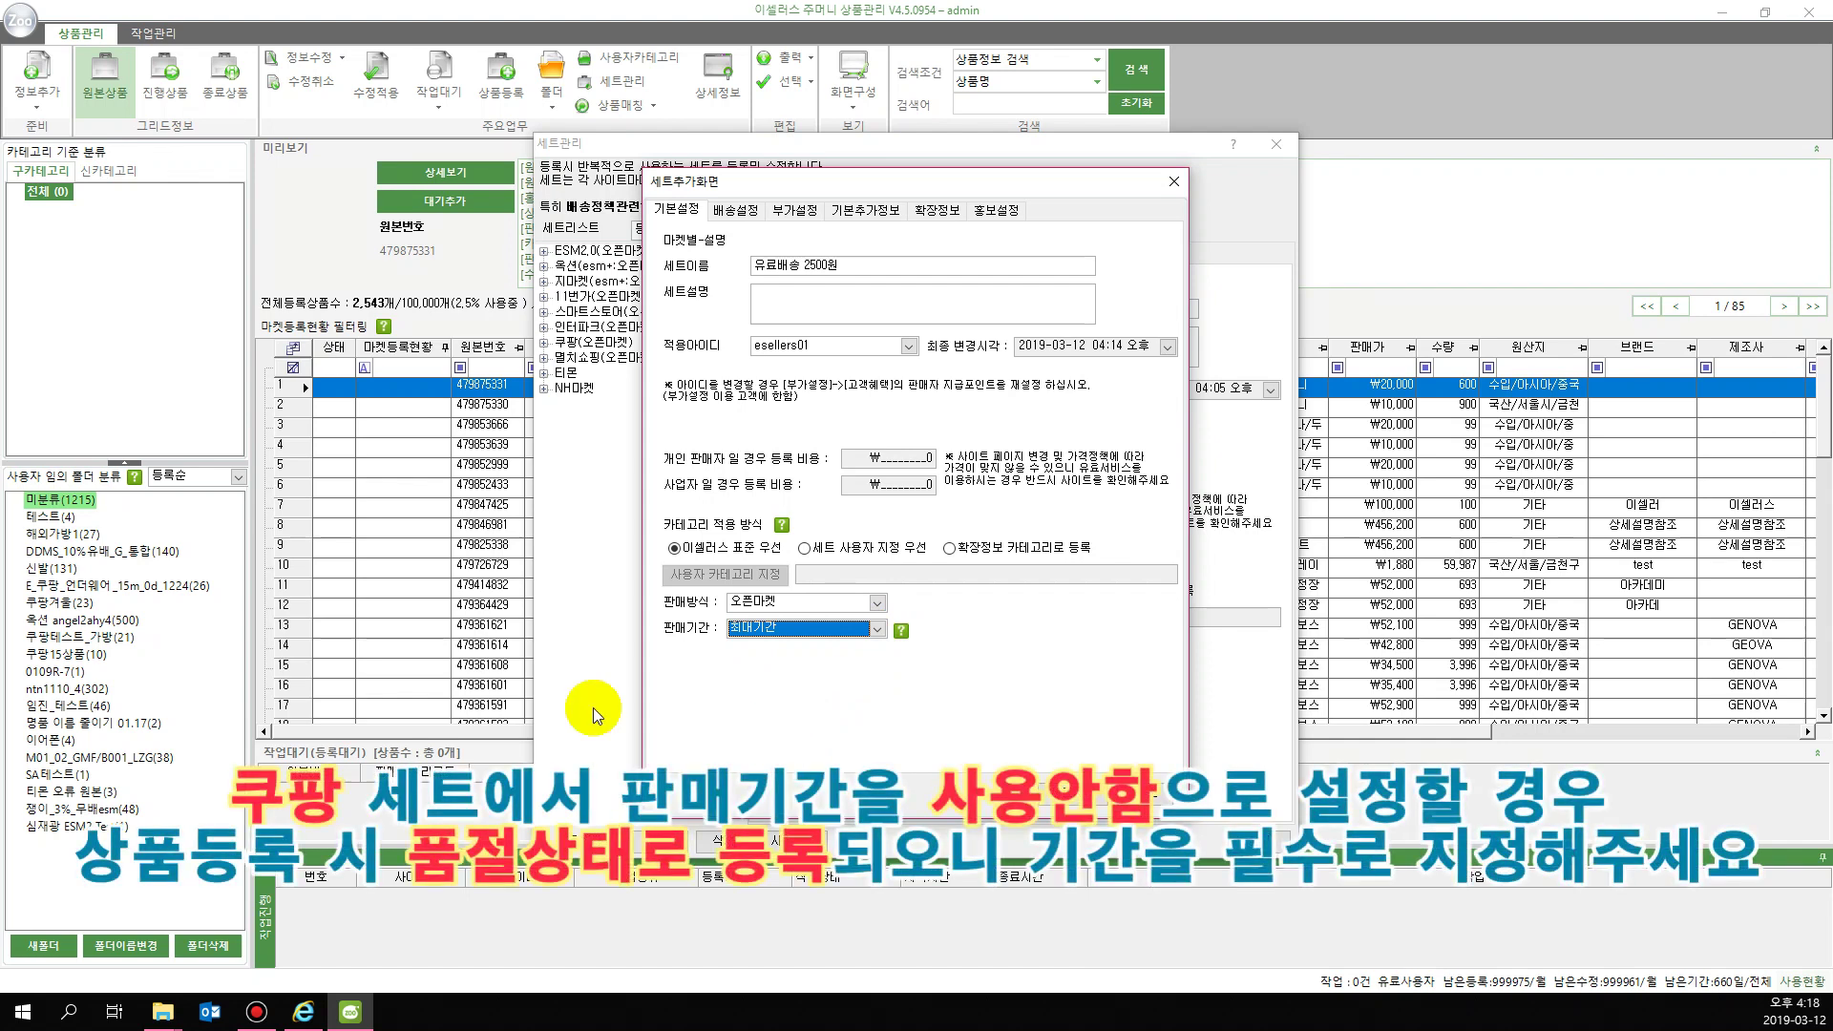
pyautogui.click(755, 627)
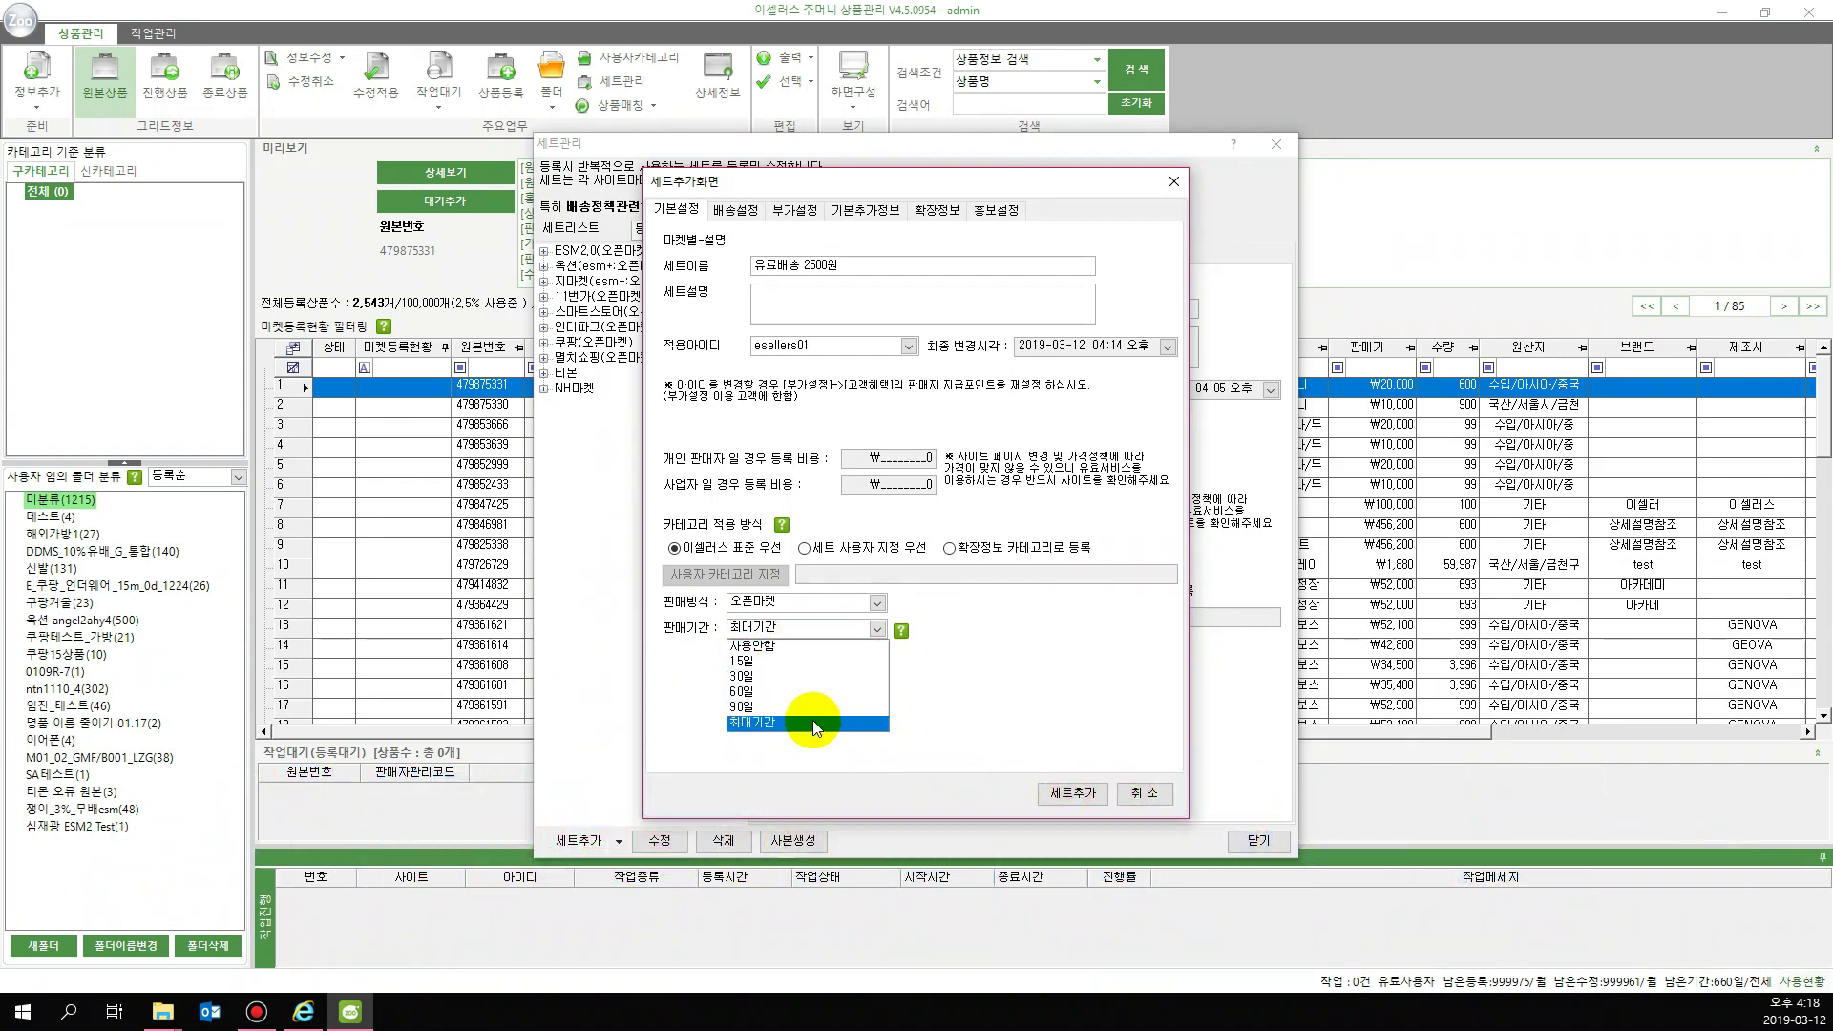
pyautogui.click(764, 723)
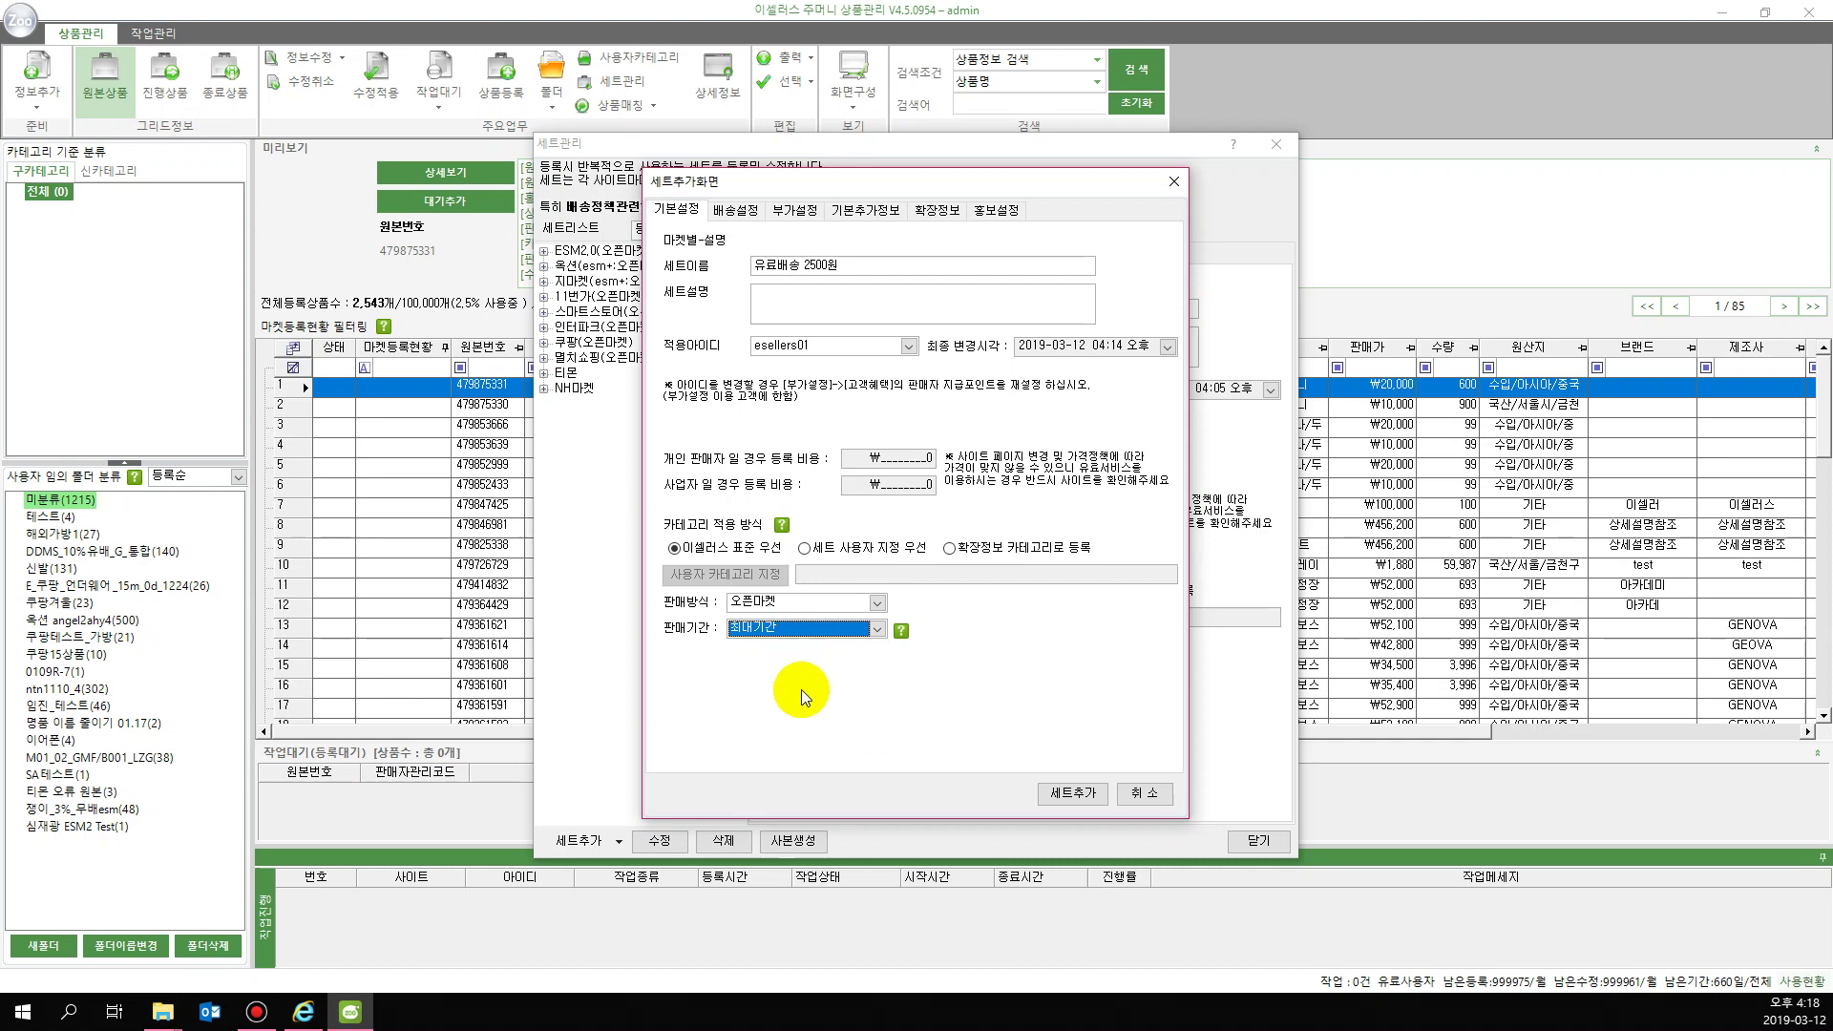
# In the delivery settings, choose 택배/소포/등기 as the required method and apply the default 이셀러스 shipping-origin address
pyautogui.click(753, 212)
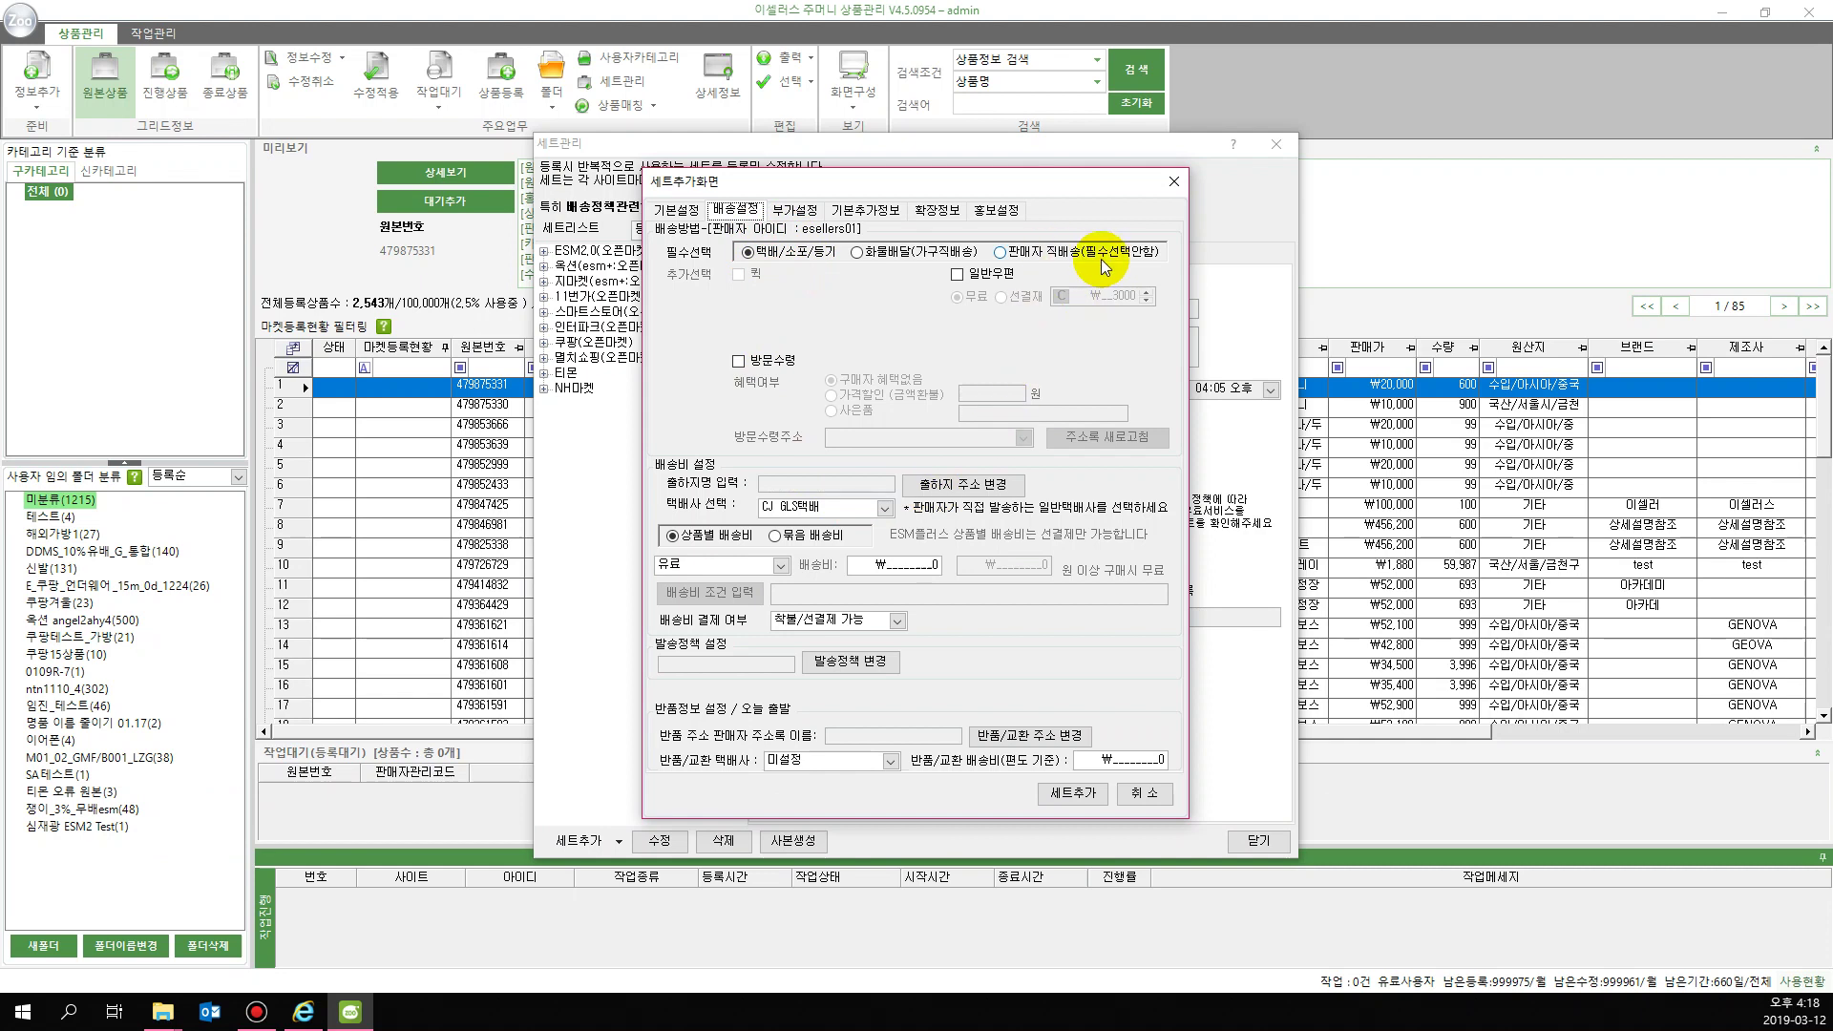
pyautogui.click(1061, 256)
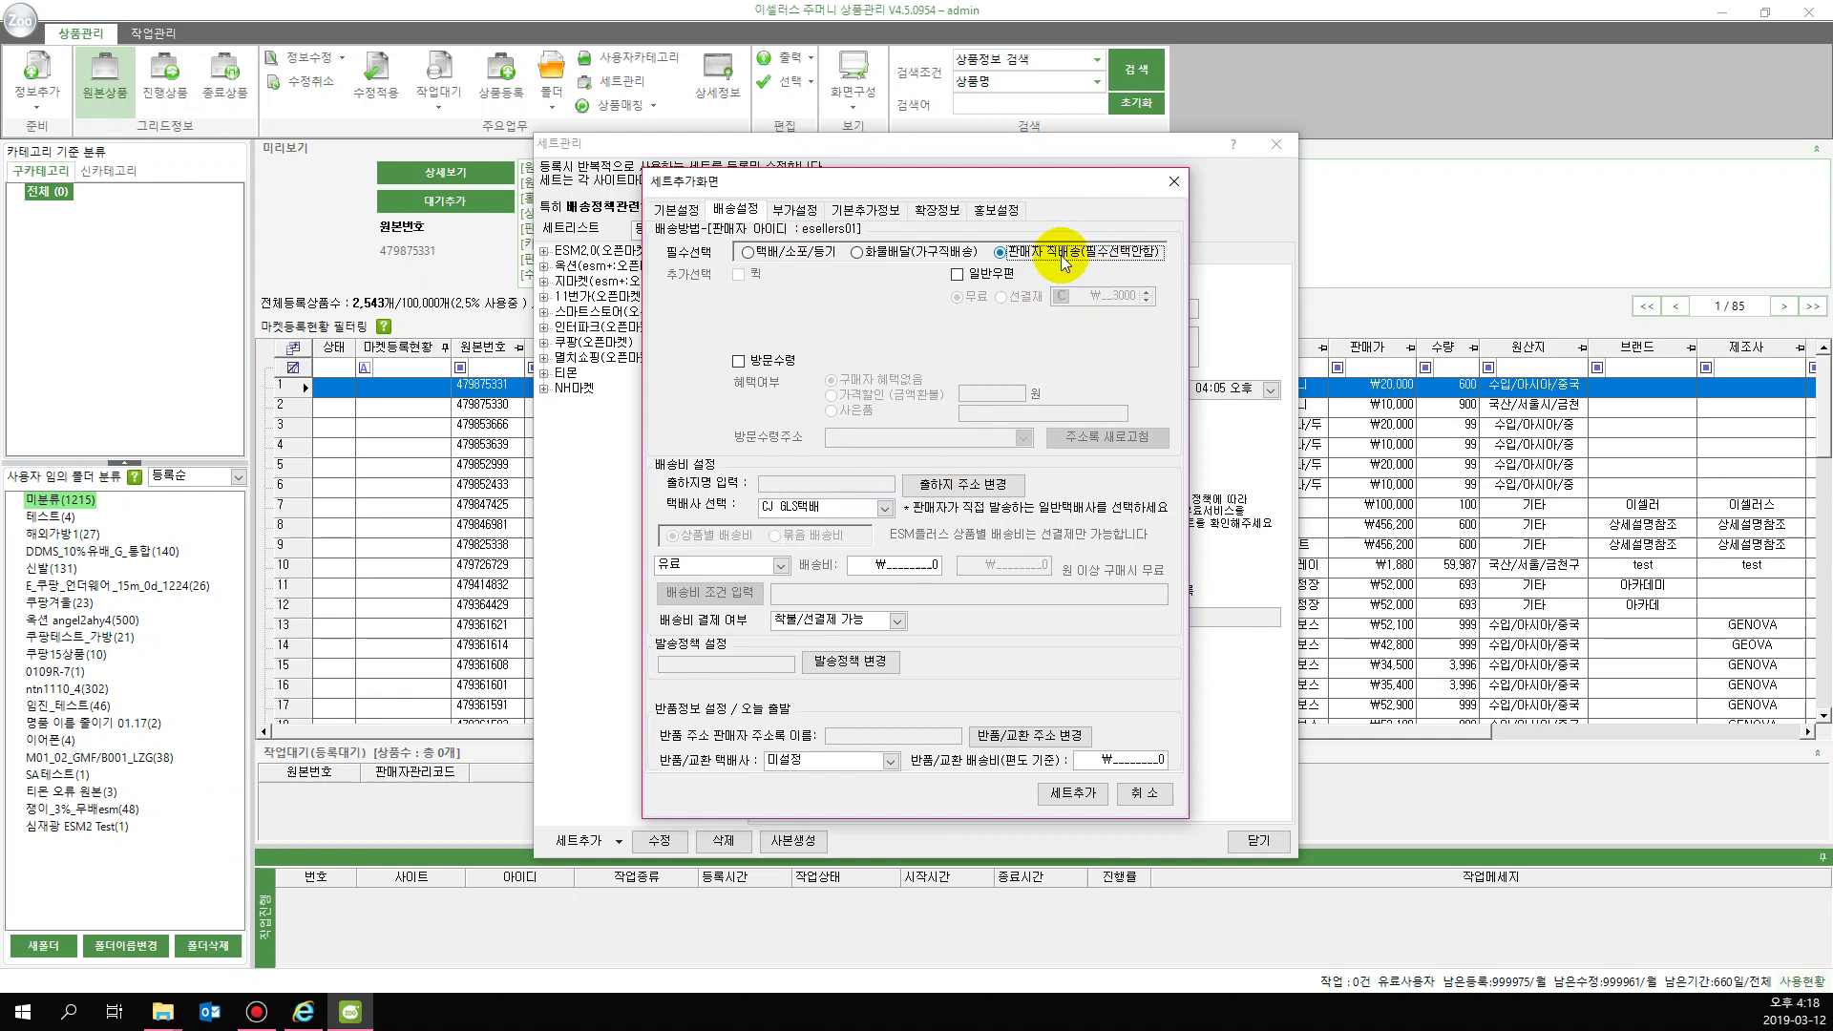
pyautogui.click(807, 253)
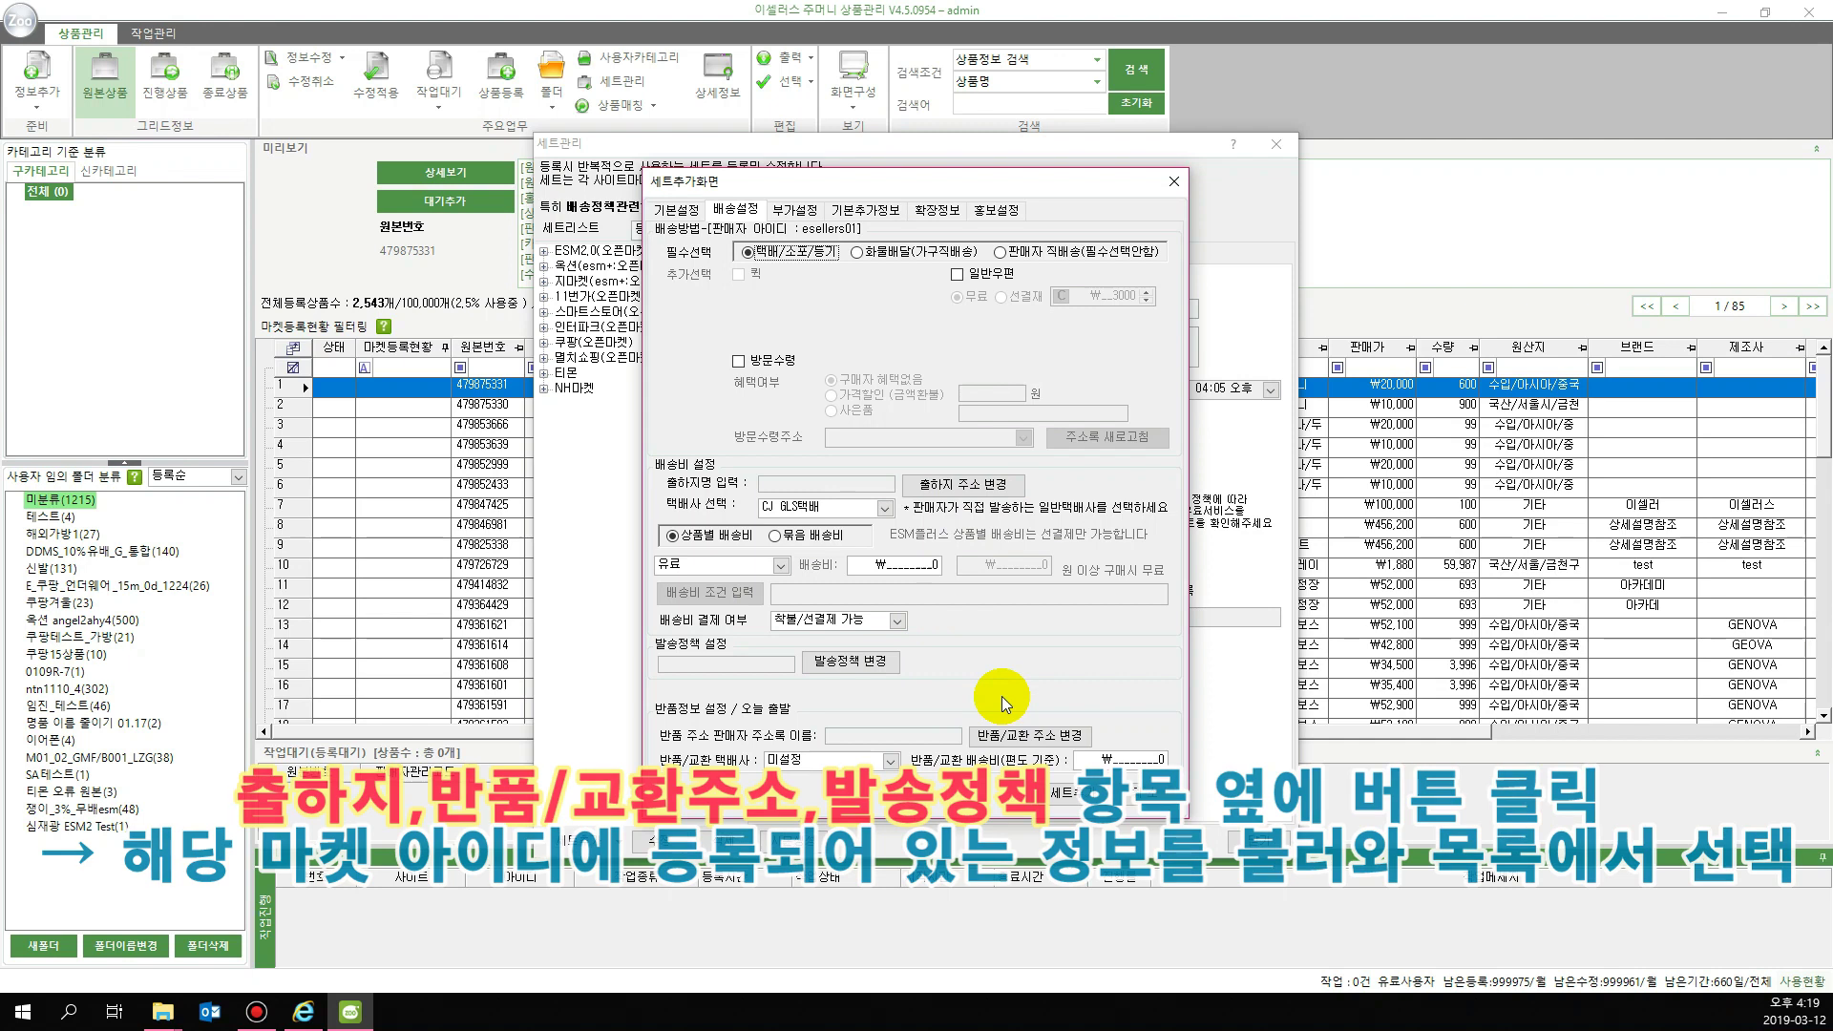
pyautogui.click(1007, 494)
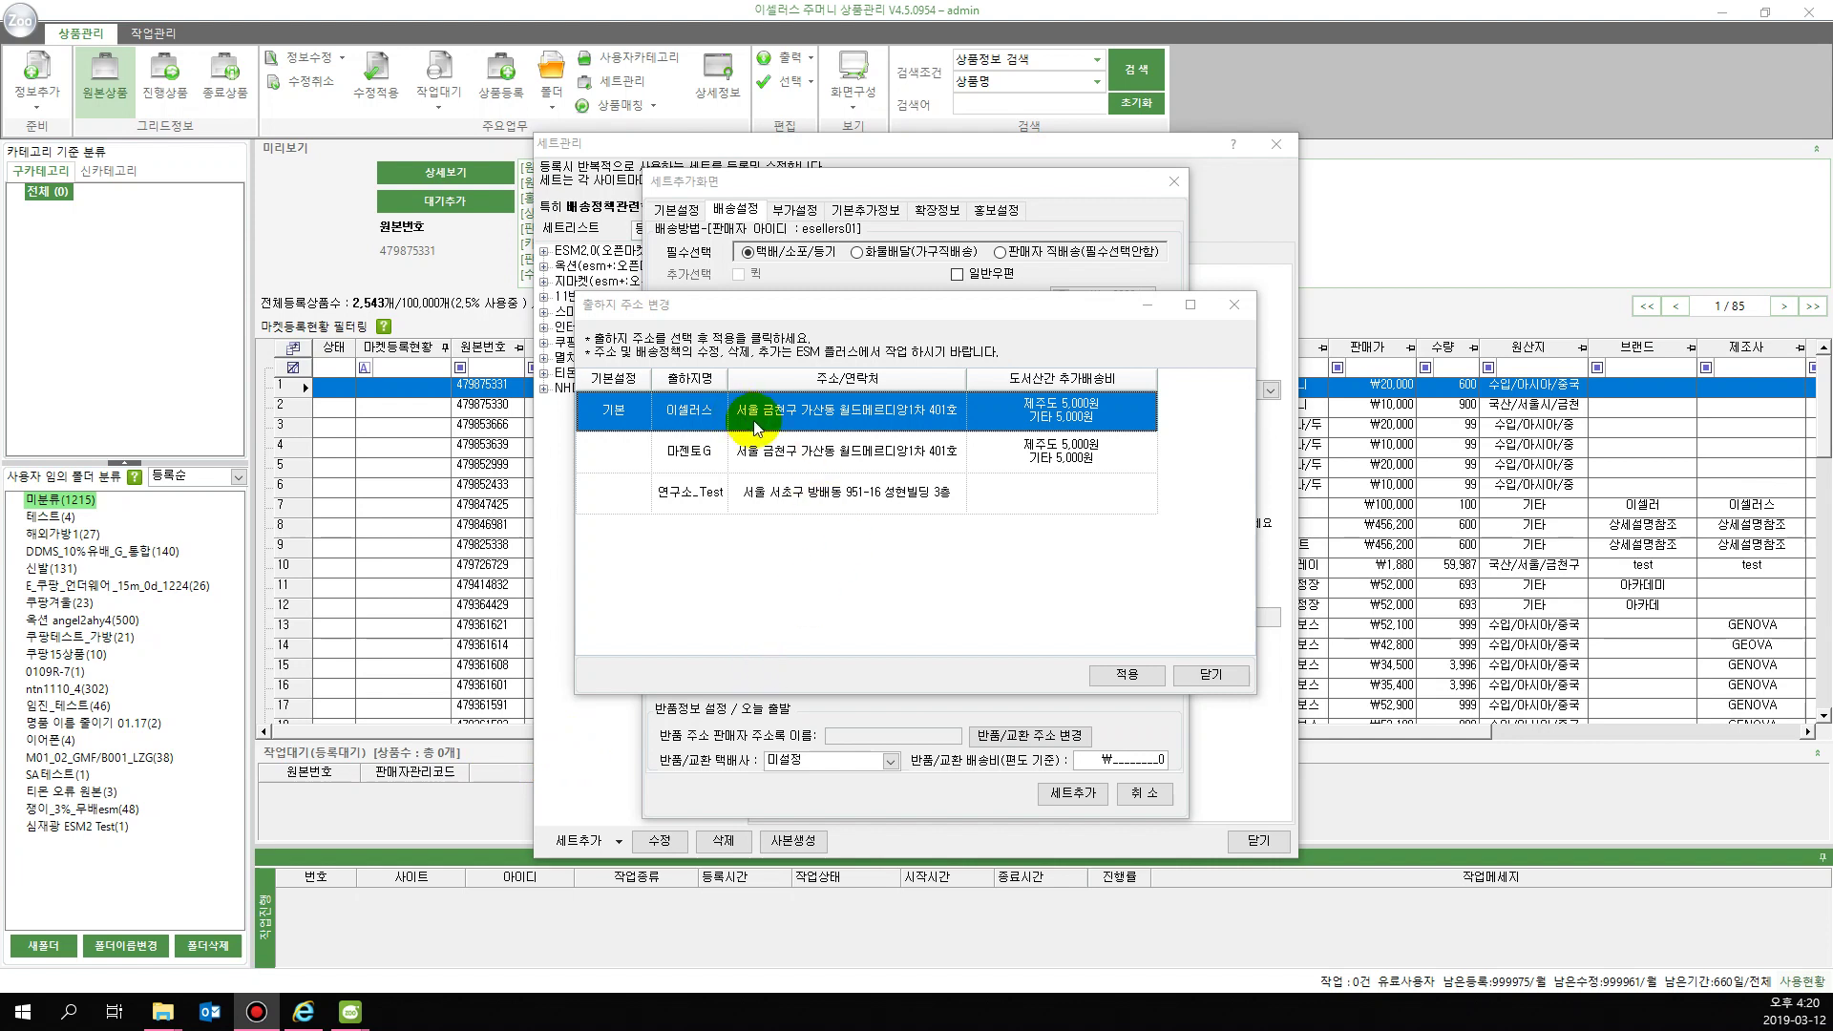
pyautogui.click(1129, 676)
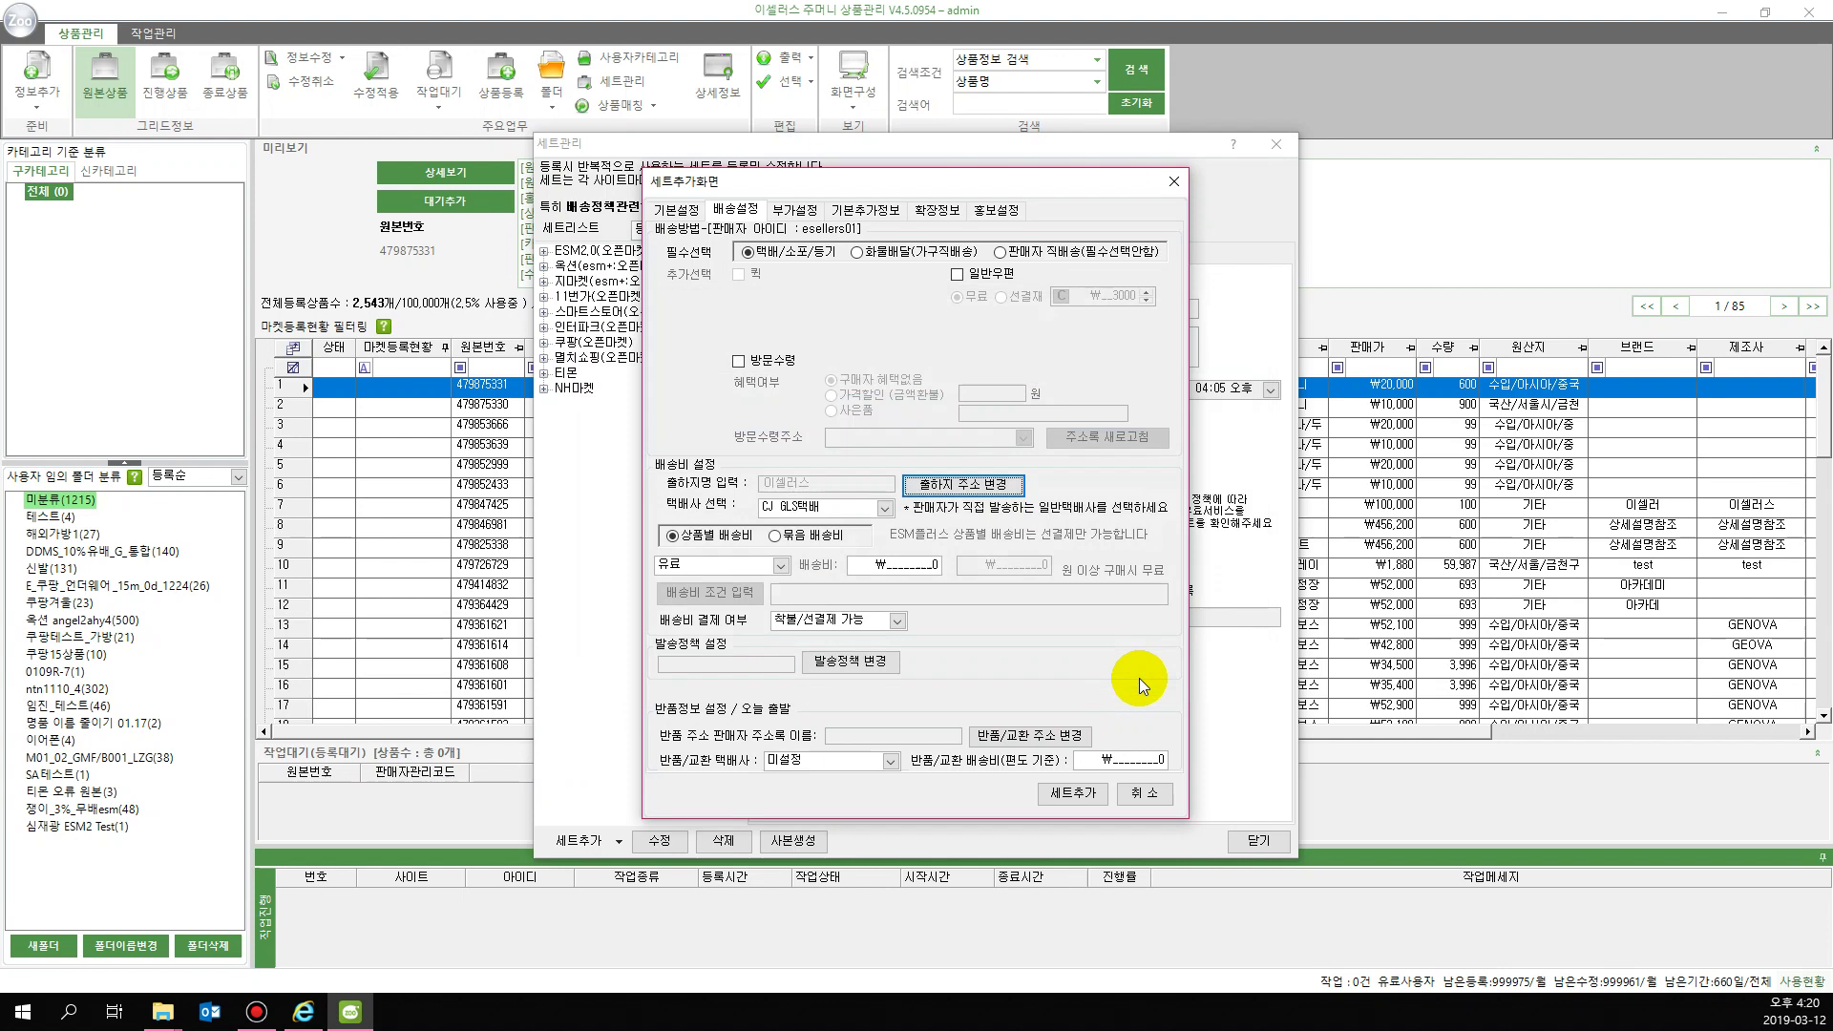
# Apply the 순차발송 dispatch policy with 주문 후 3일내 발송, and the 이셀러스 반품/교환주소 entry as the return address
pyautogui.click(883, 665)
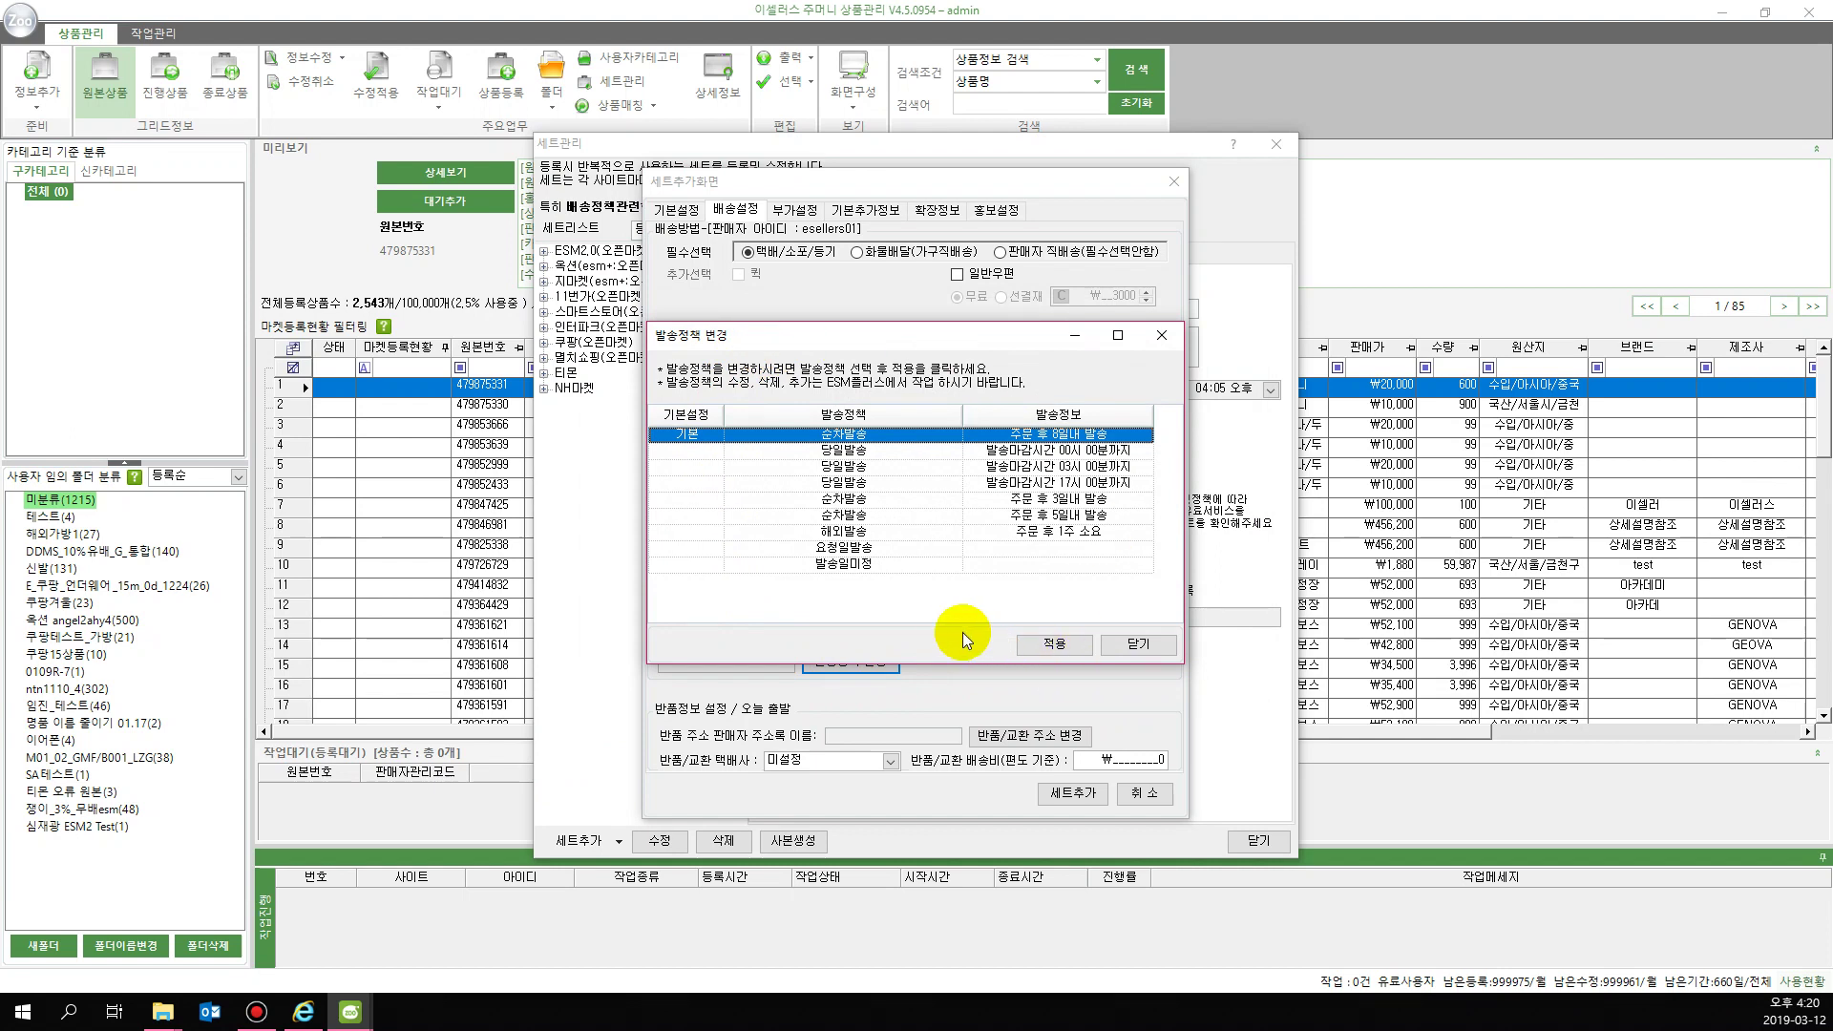
pyautogui.click(891, 500)
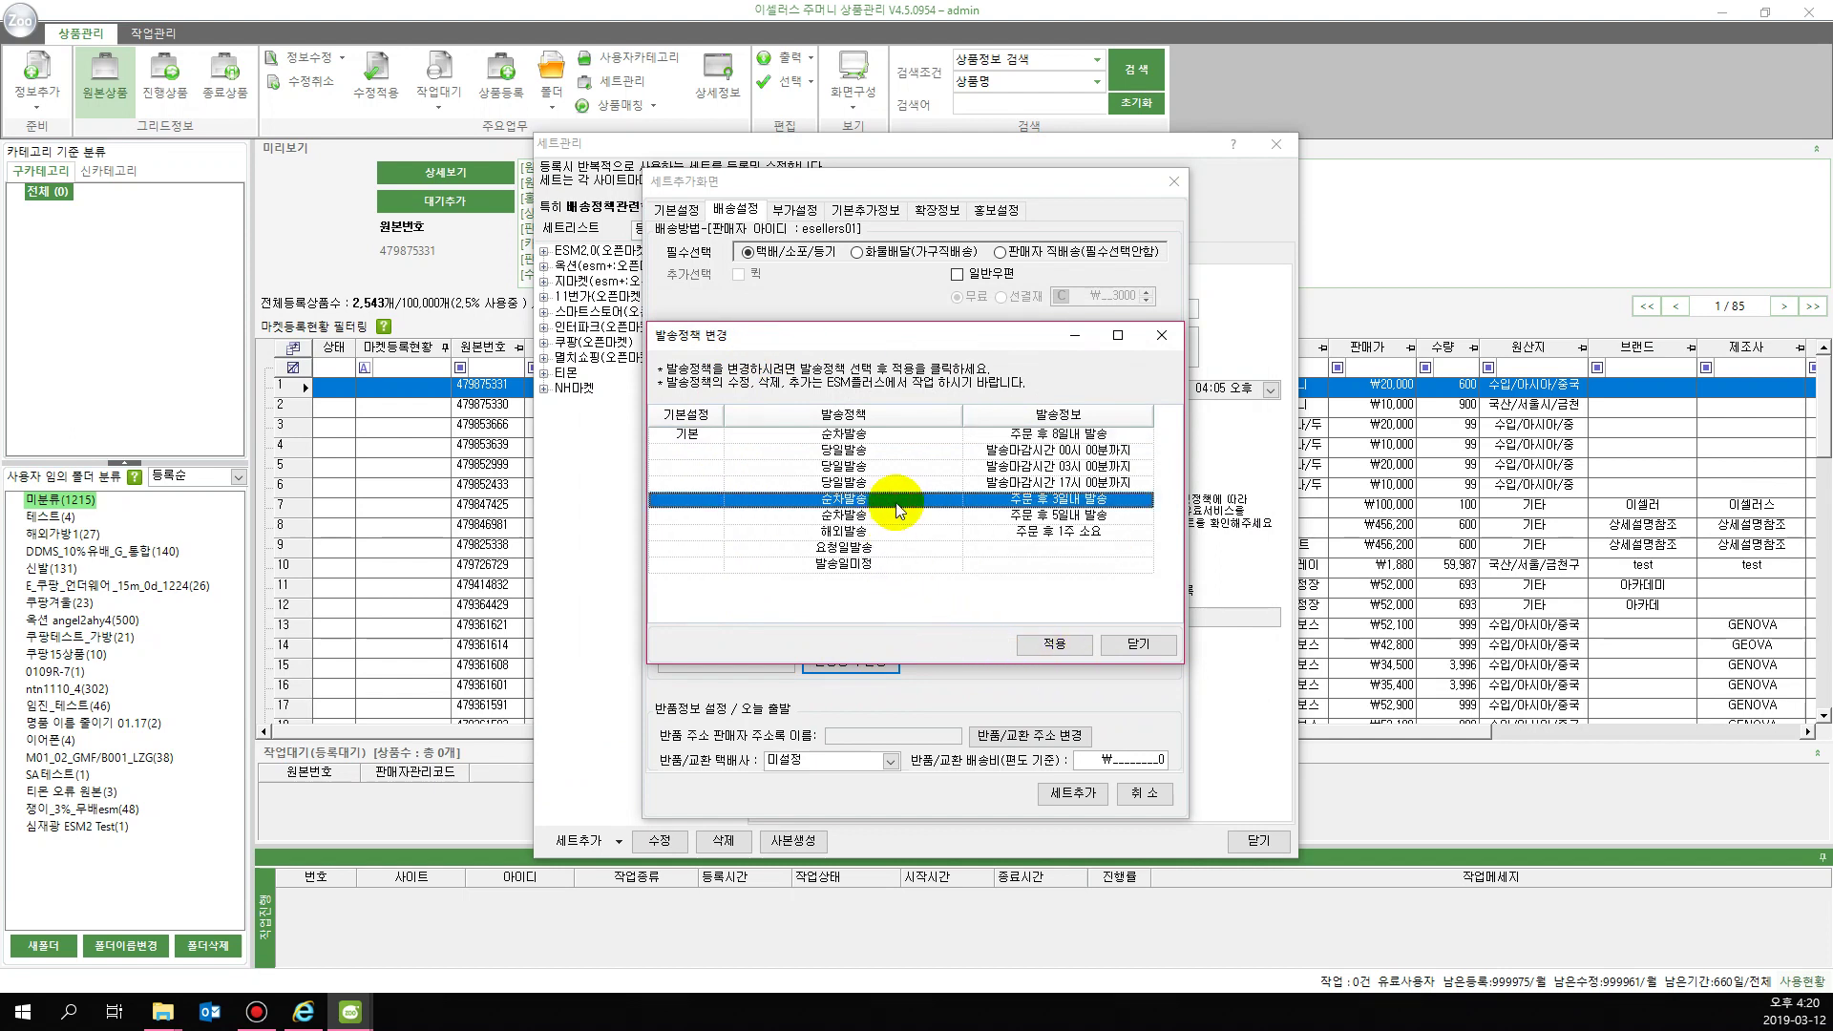
pyautogui.click(1046, 643)
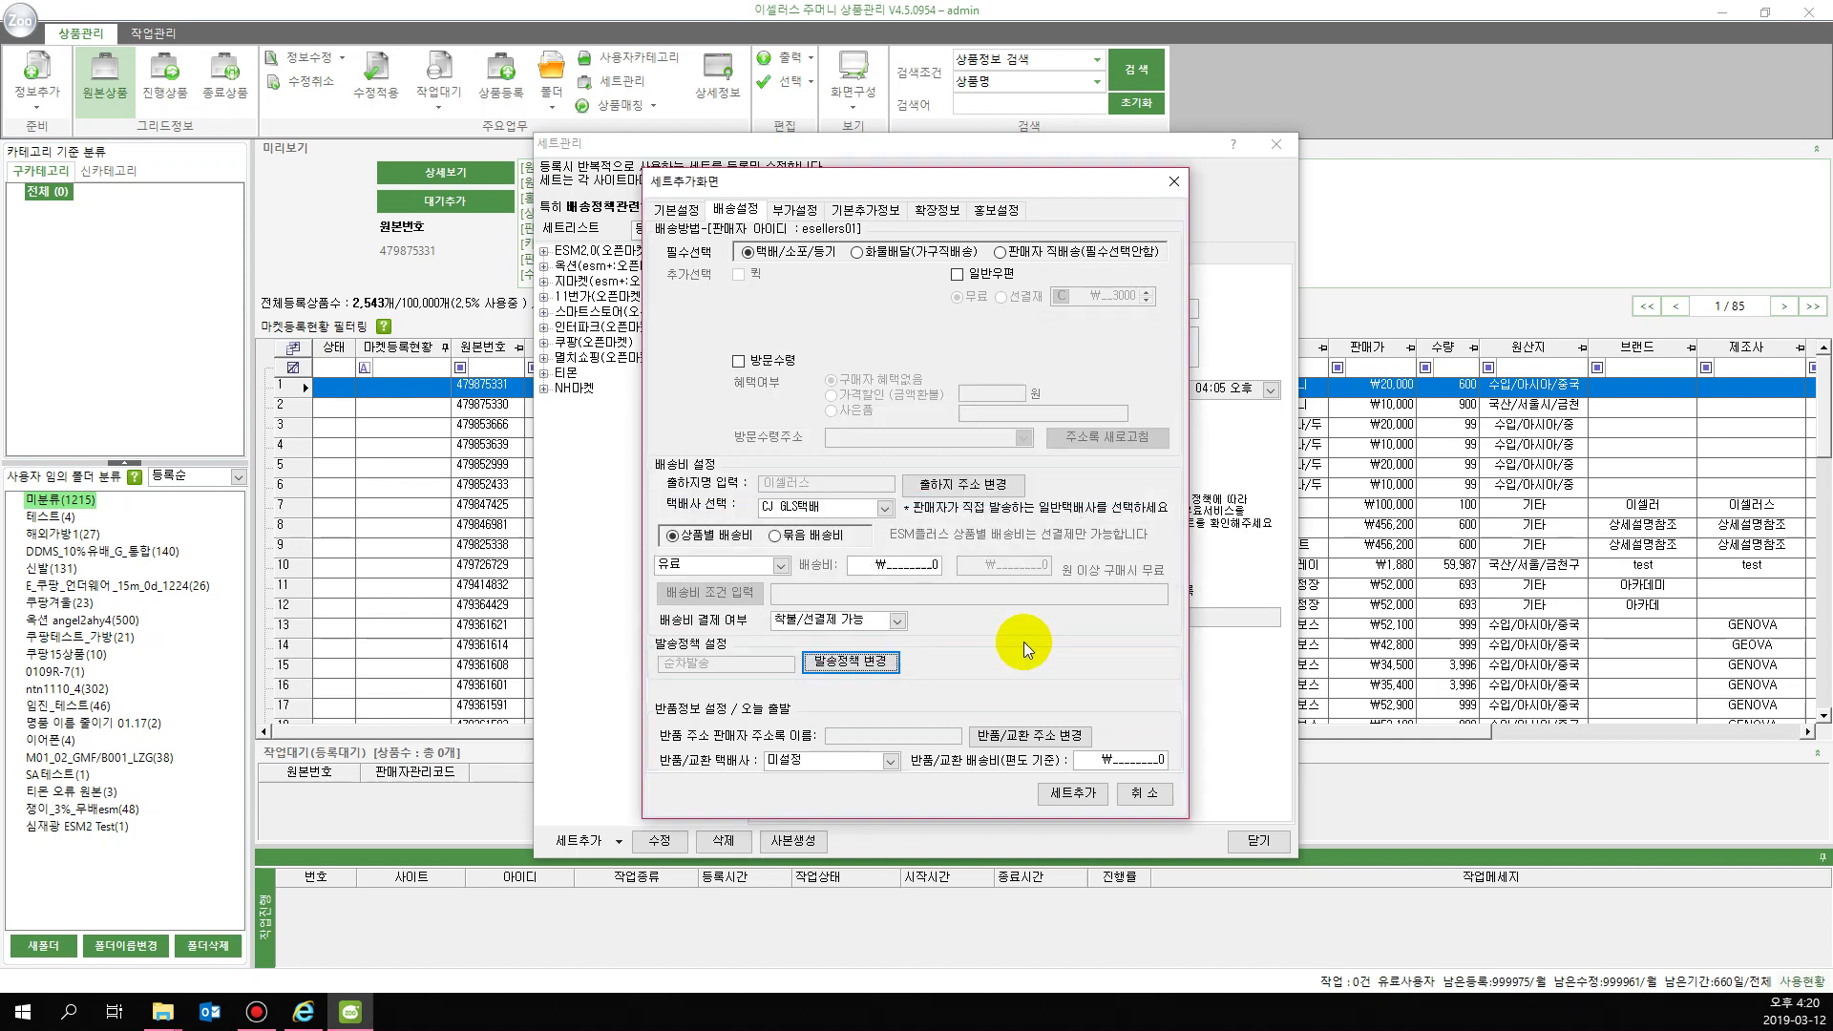
pyautogui.click(1057, 737)
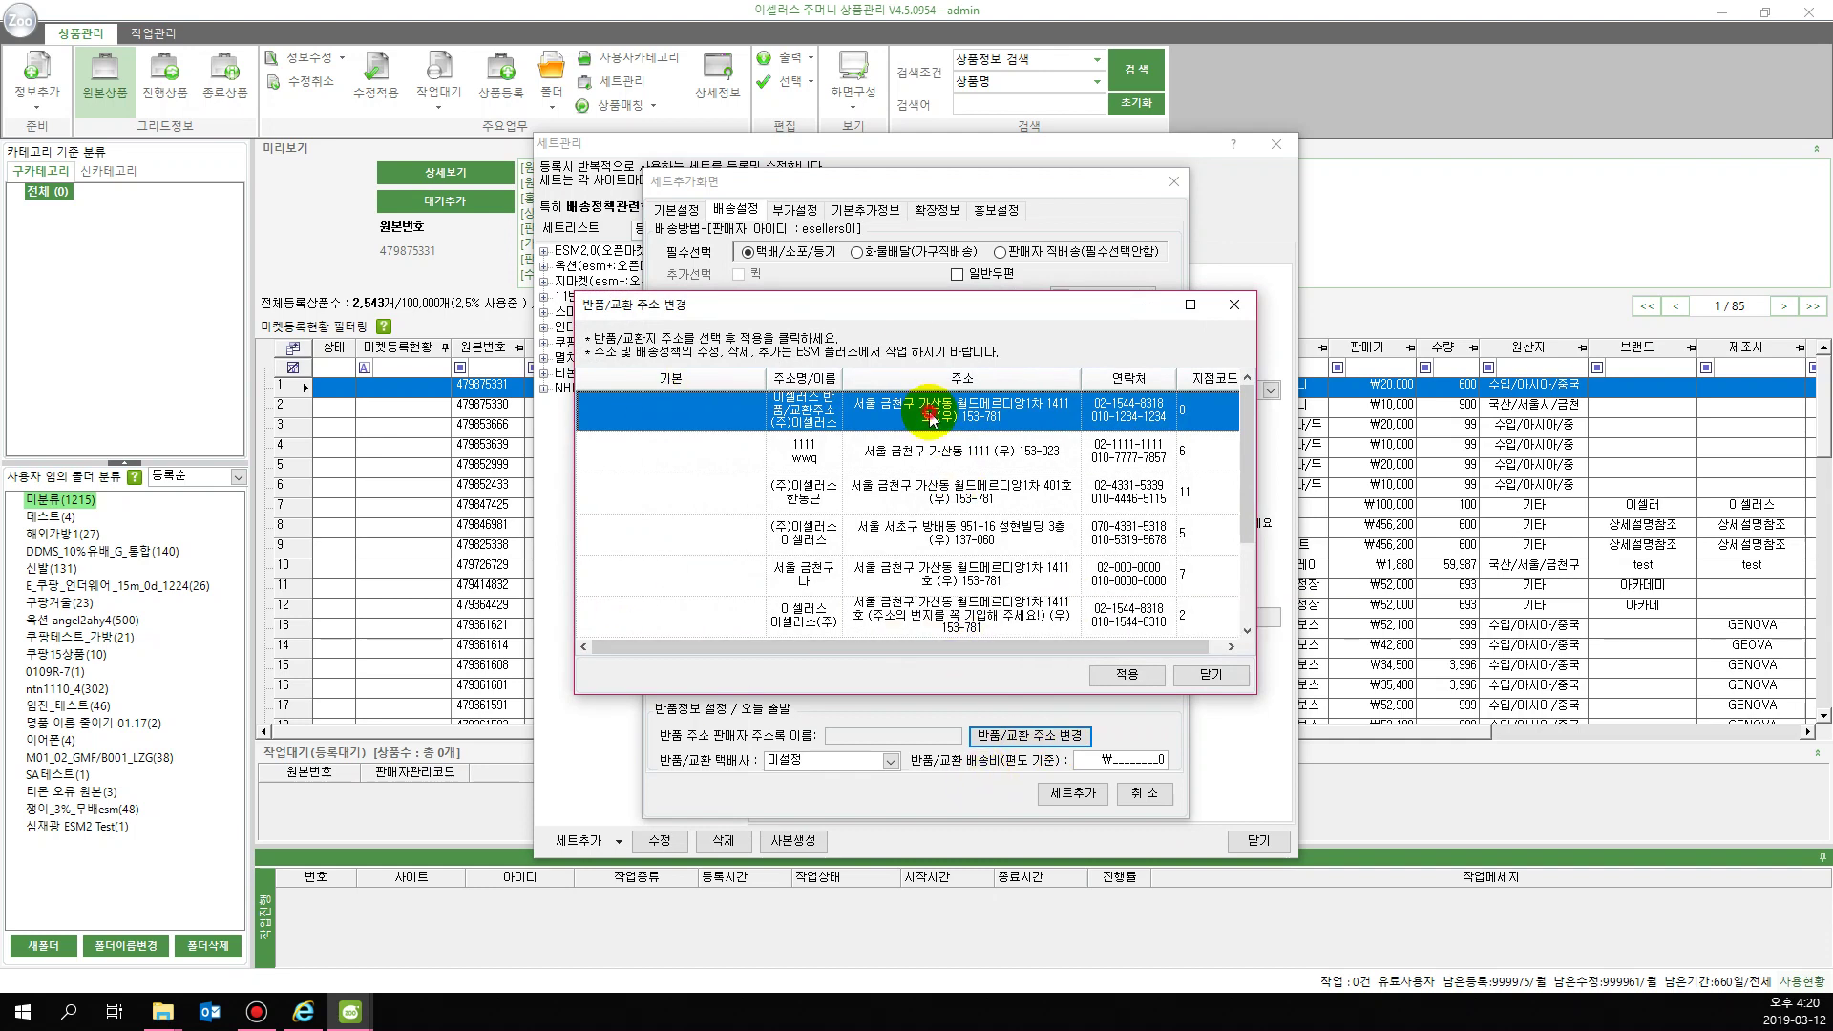
pyautogui.click(1114, 678)
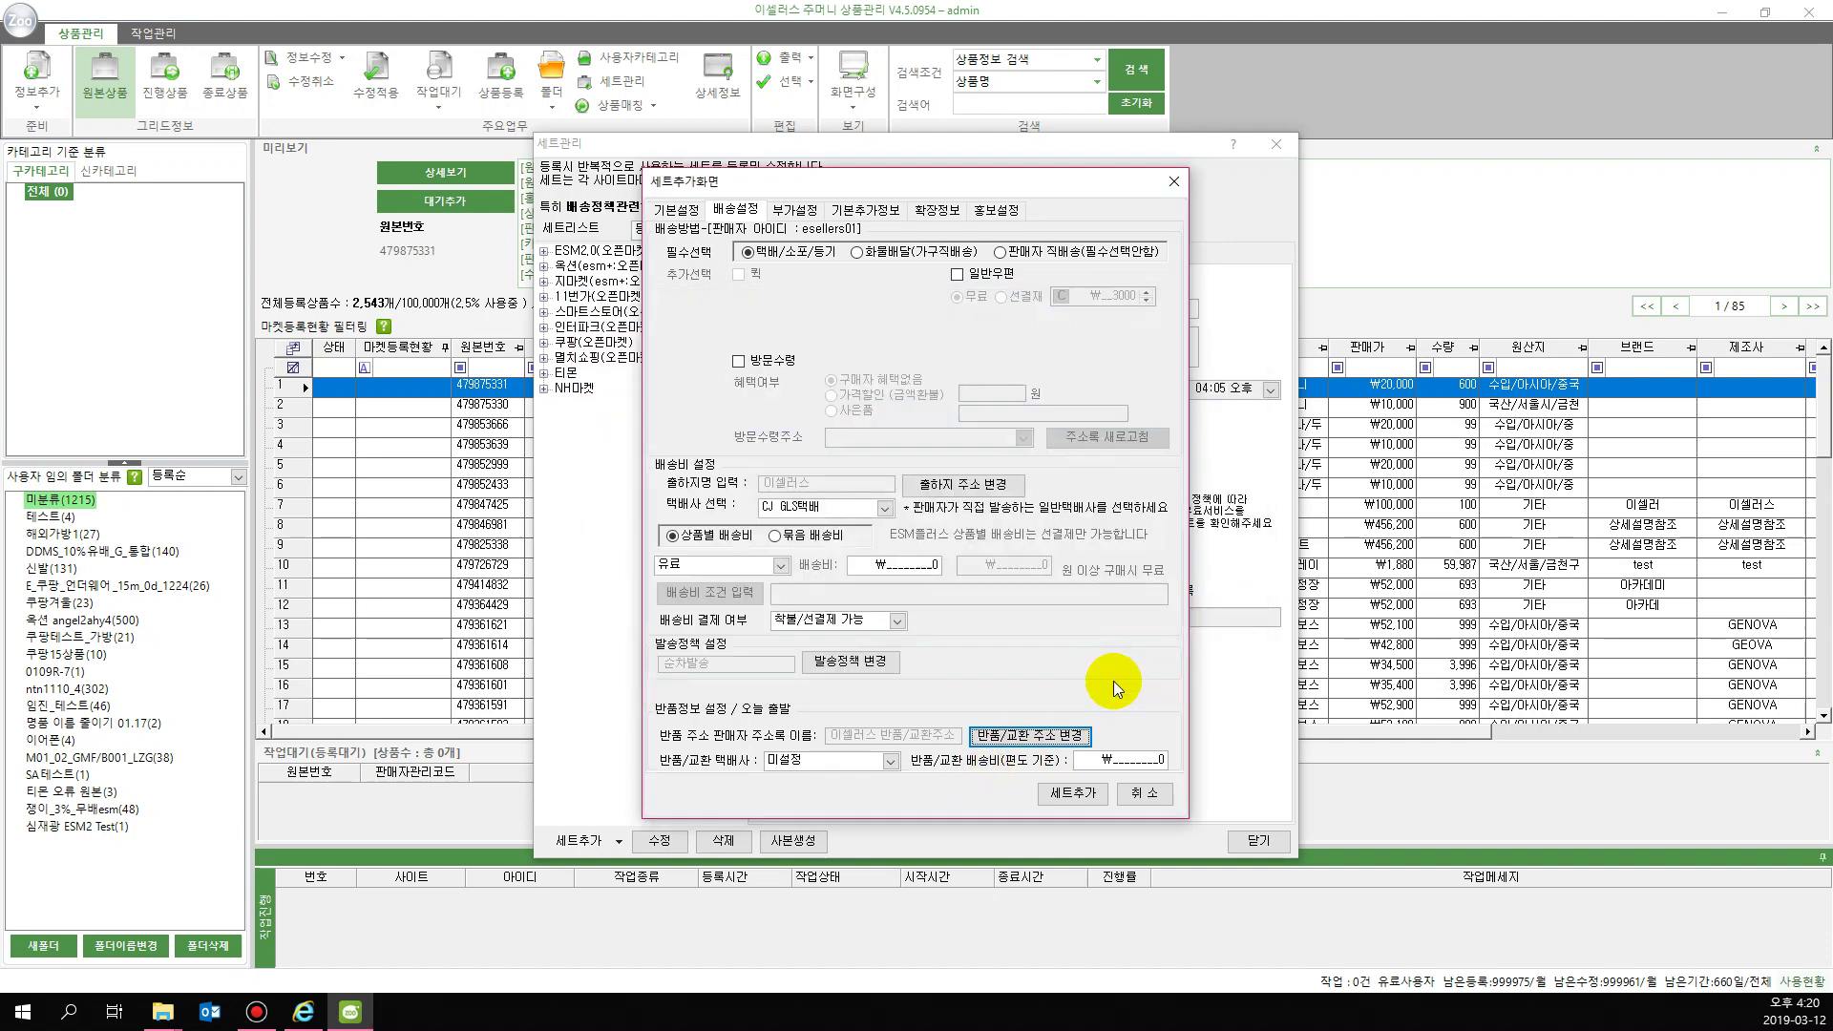
# Try bundled shipping (묶음 배송비) with the refreshed 무료 template, and switch back to per-product shipping (상품별 배송비)
pyautogui.click(824, 541)
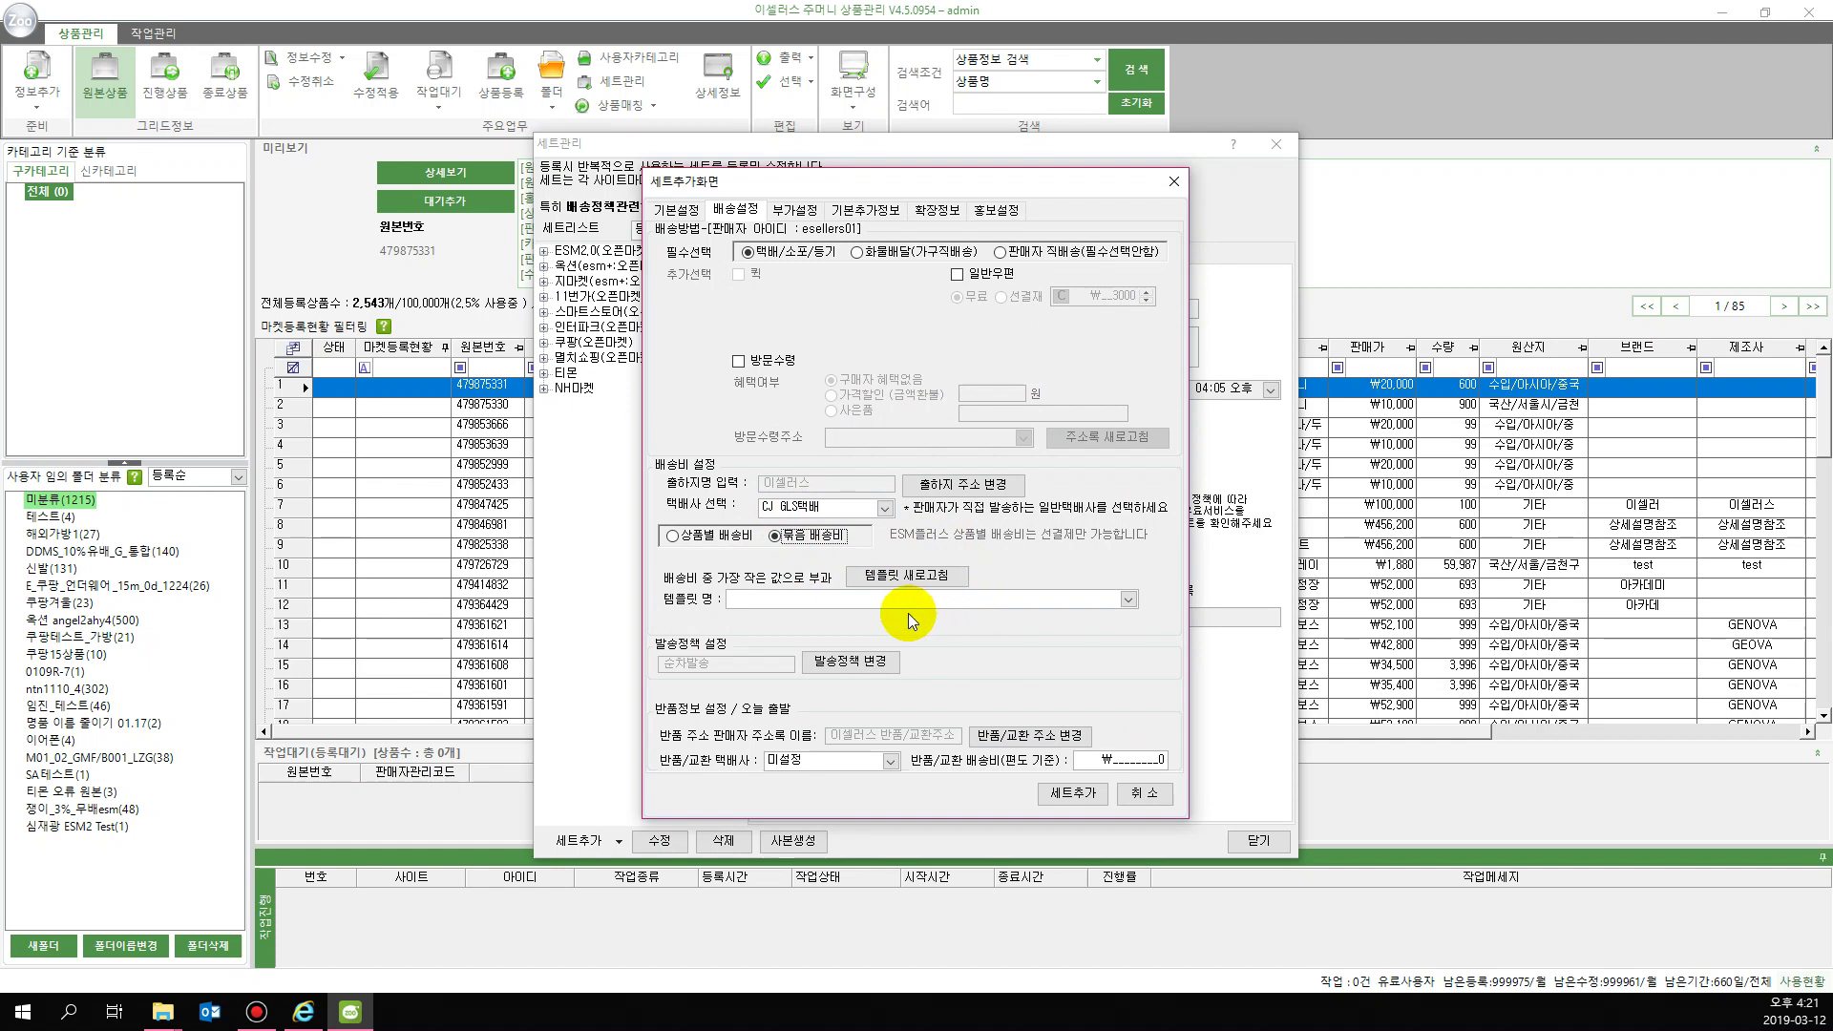
pyautogui.click(887, 579)
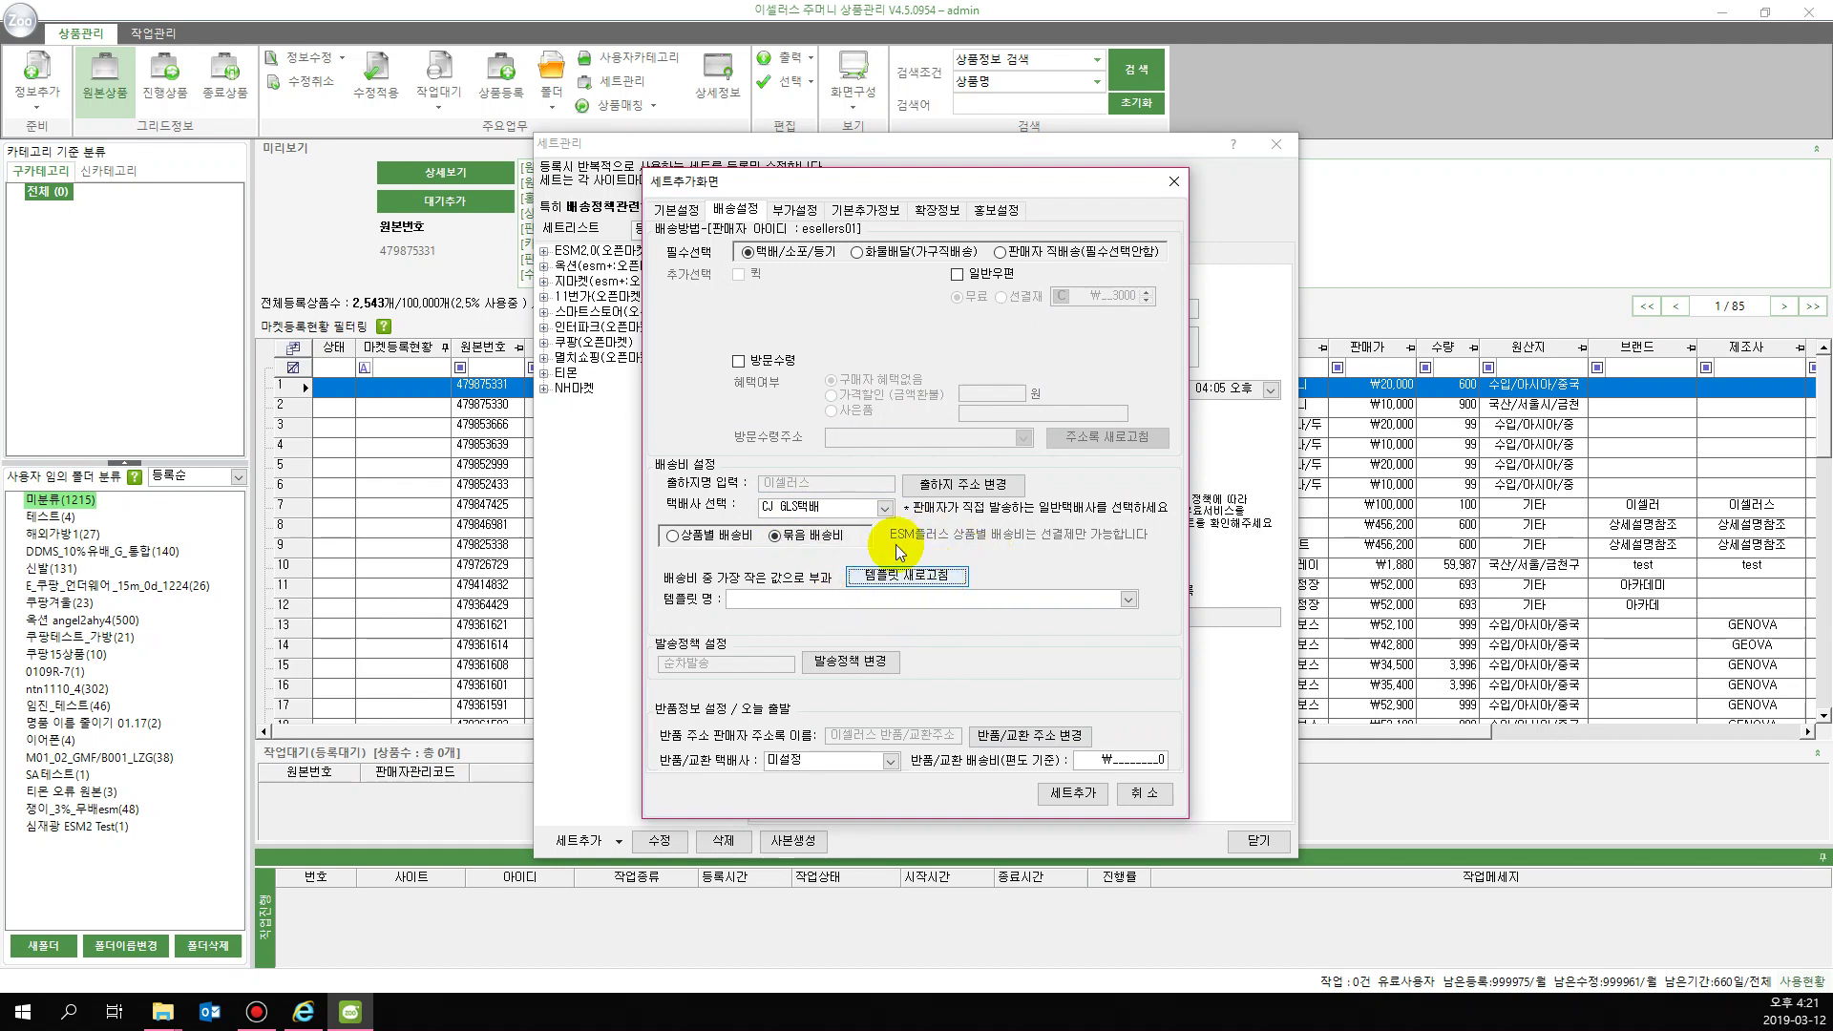
pyautogui.click(933, 573)
pyautogui.click(991, 596)
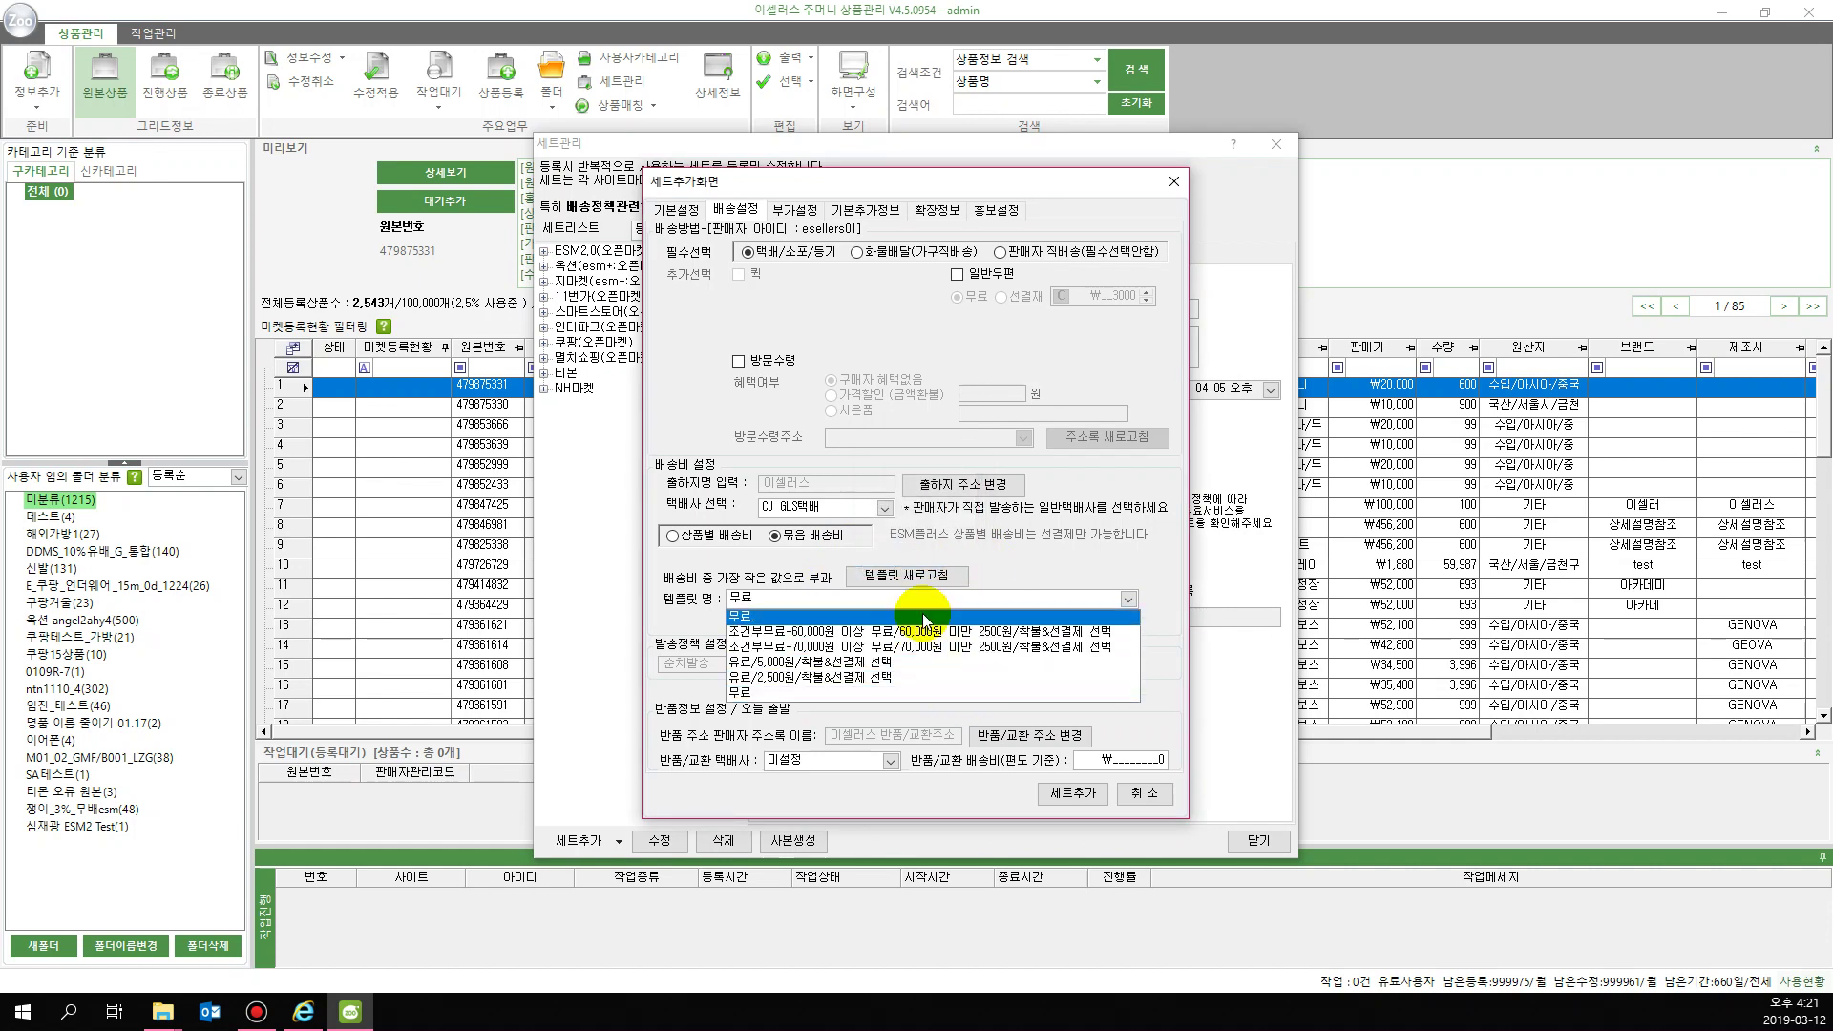
pyautogui.click(785, 615)
pyautogui.click(711, 535)
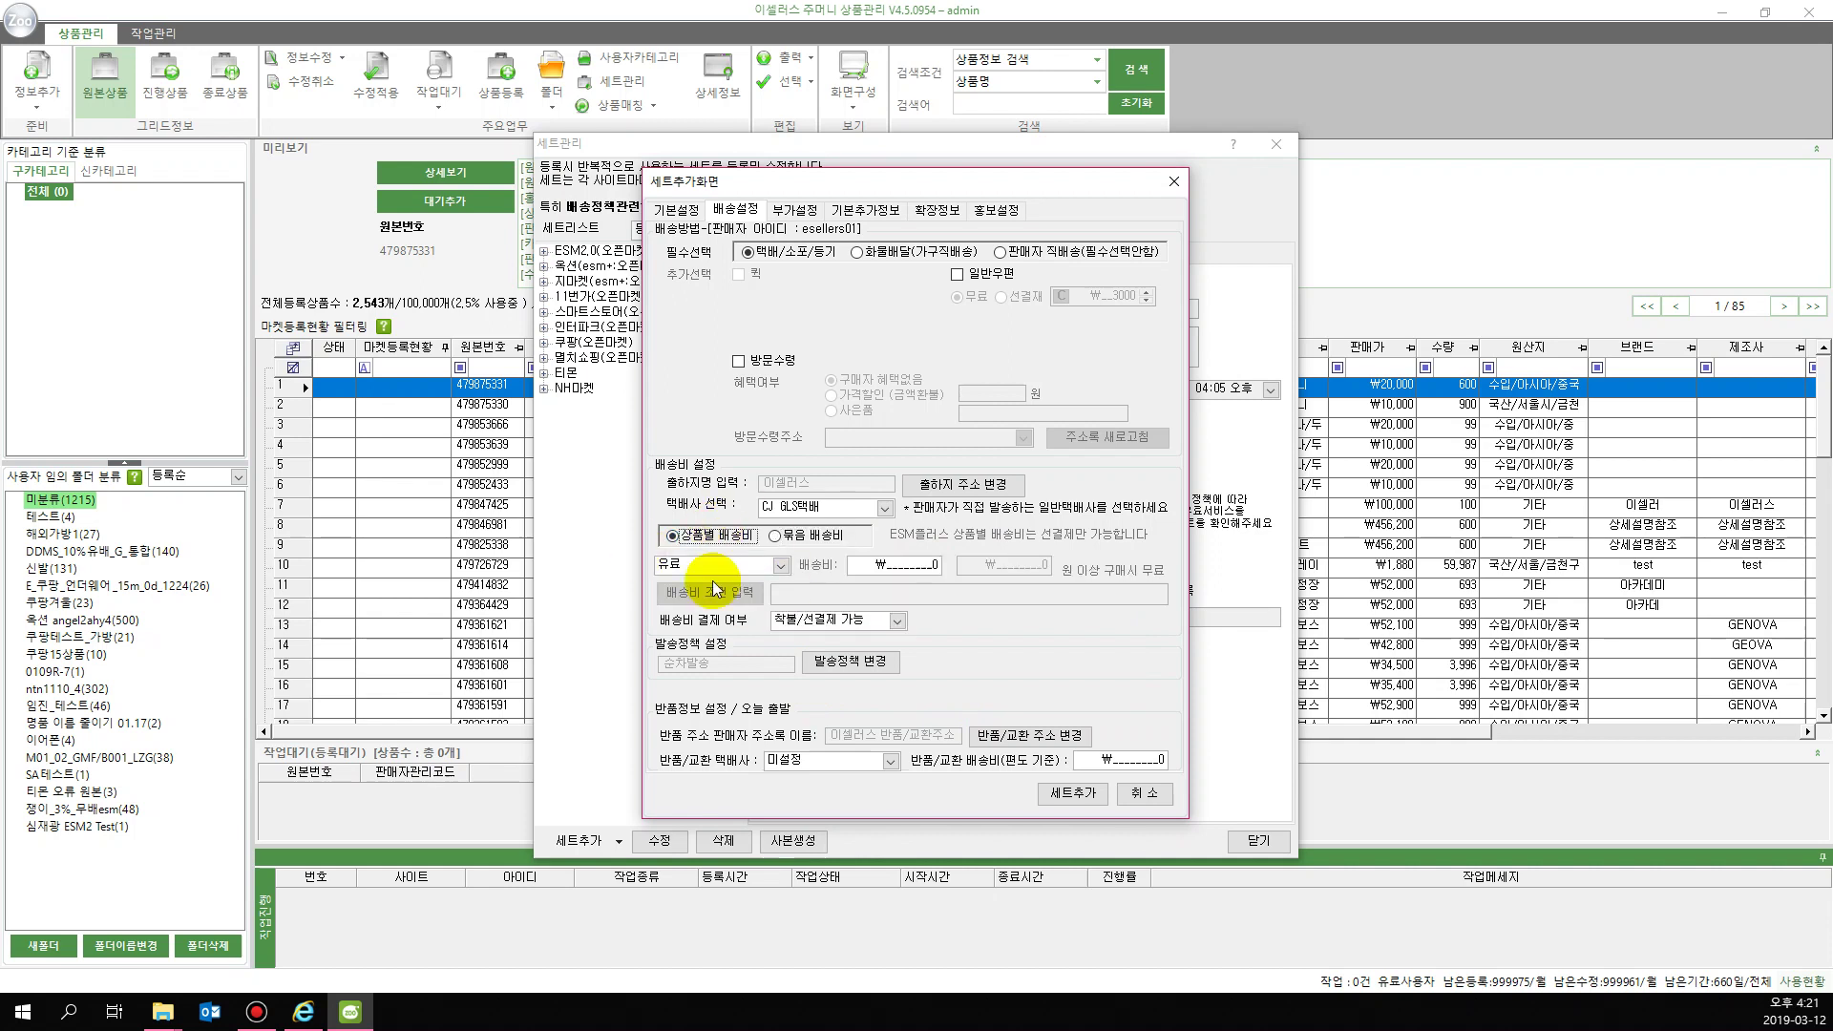
# Set the per-product shipping type to 유료 with a shipping fee of 2,500 won
pyautogui.click(733, 565)
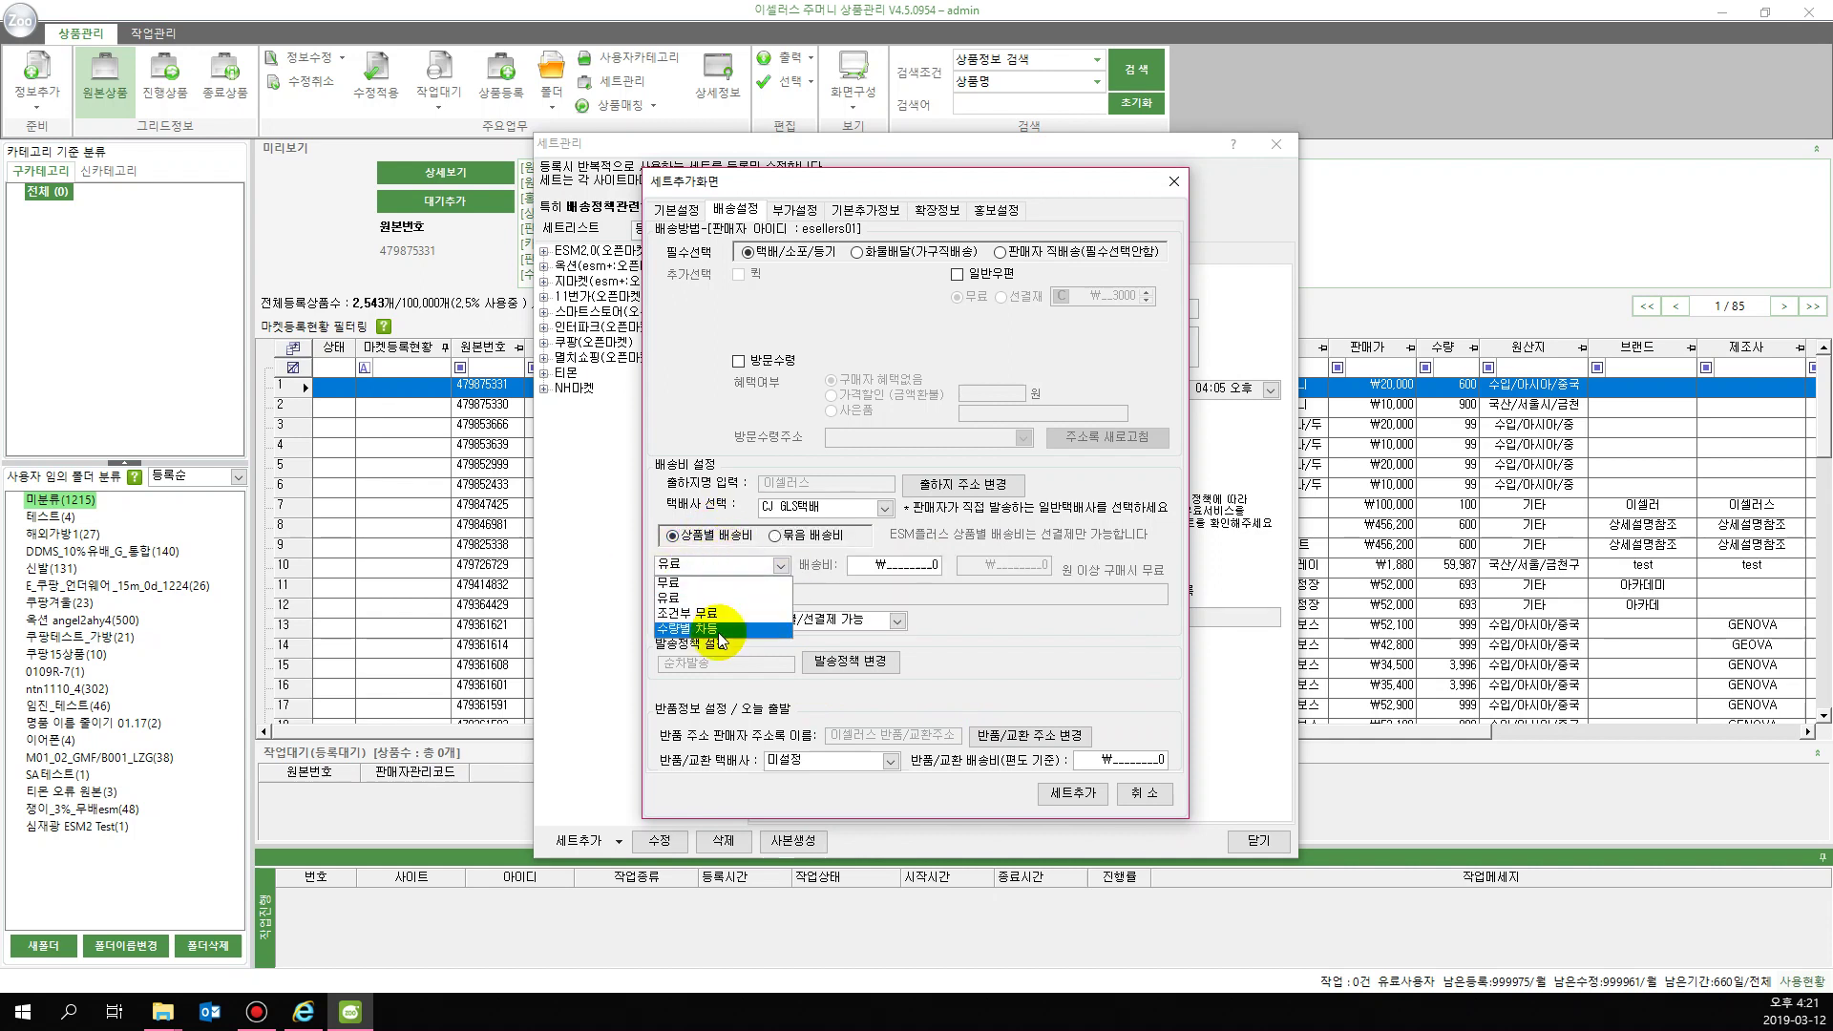
pyautogui.click(709, 597)
pyautogui.click(949, 563)
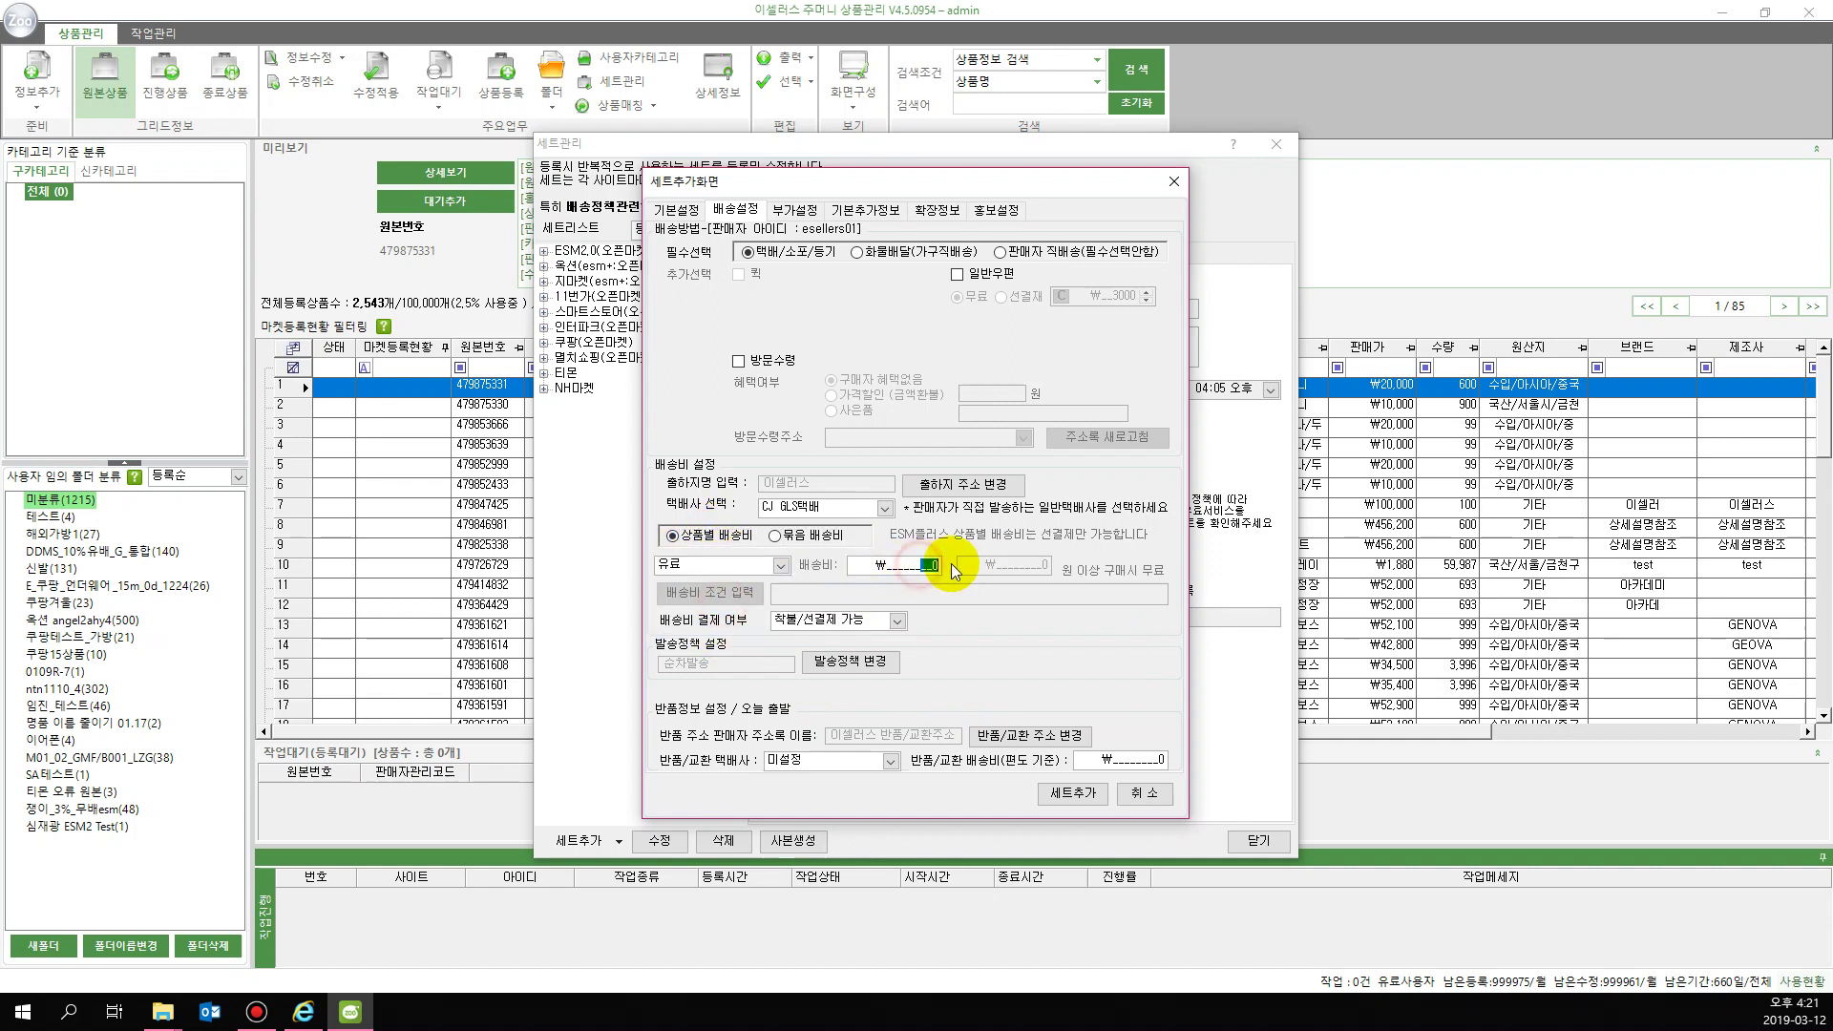
pyautogui.write('250')
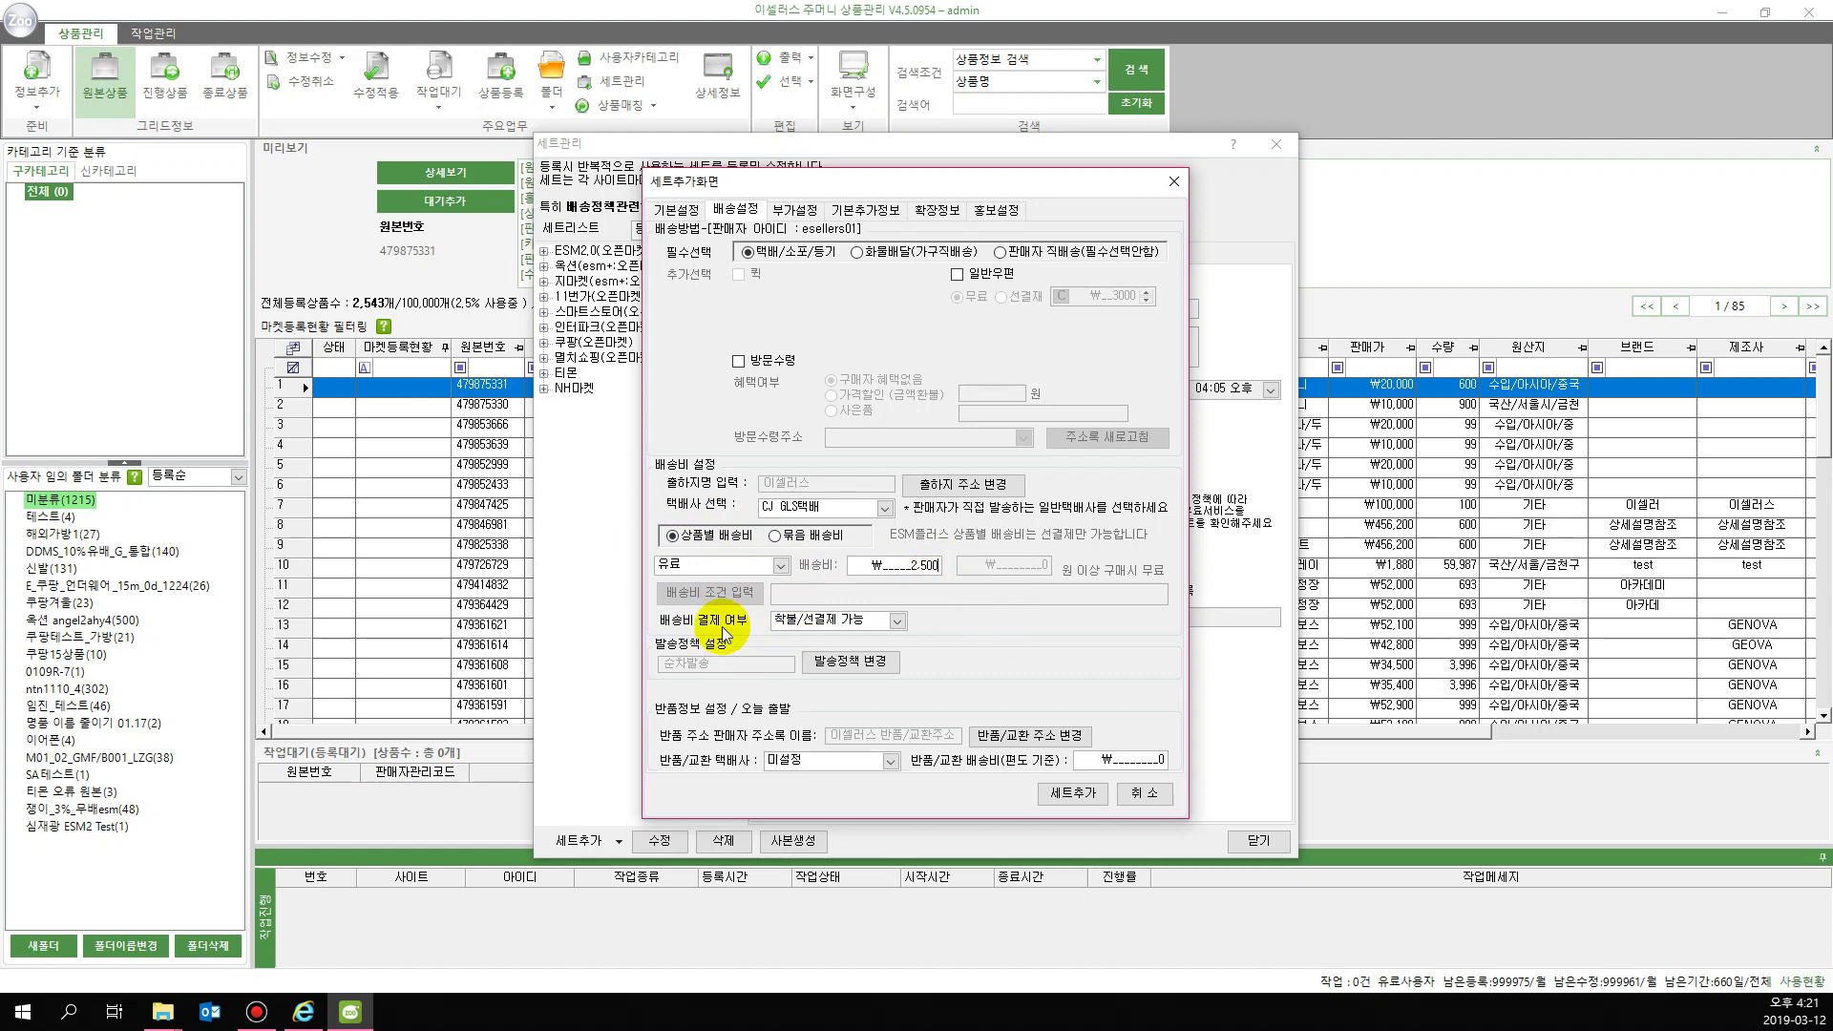
# Set the shipping fee payment option to 선결제만 가능 and choose 대한통운택배 as the courier
pyautogui.click(861, 624)
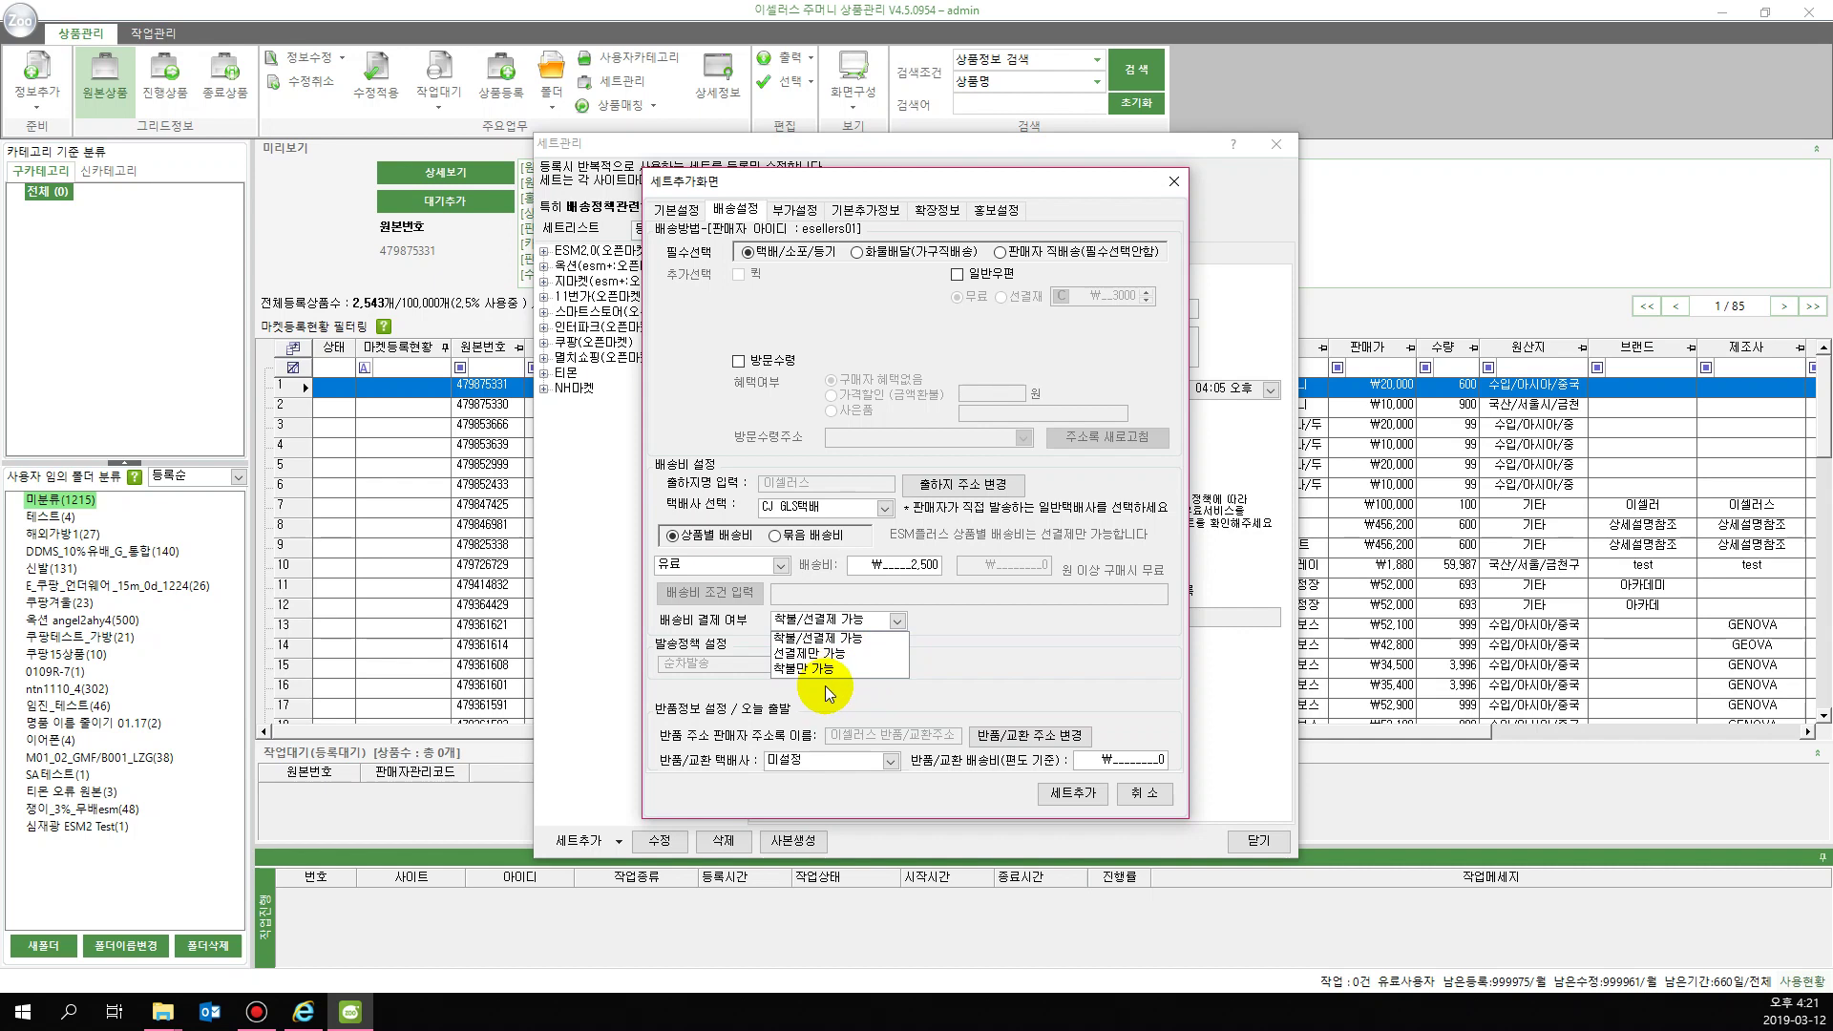
pyautogui.click(876, 655)
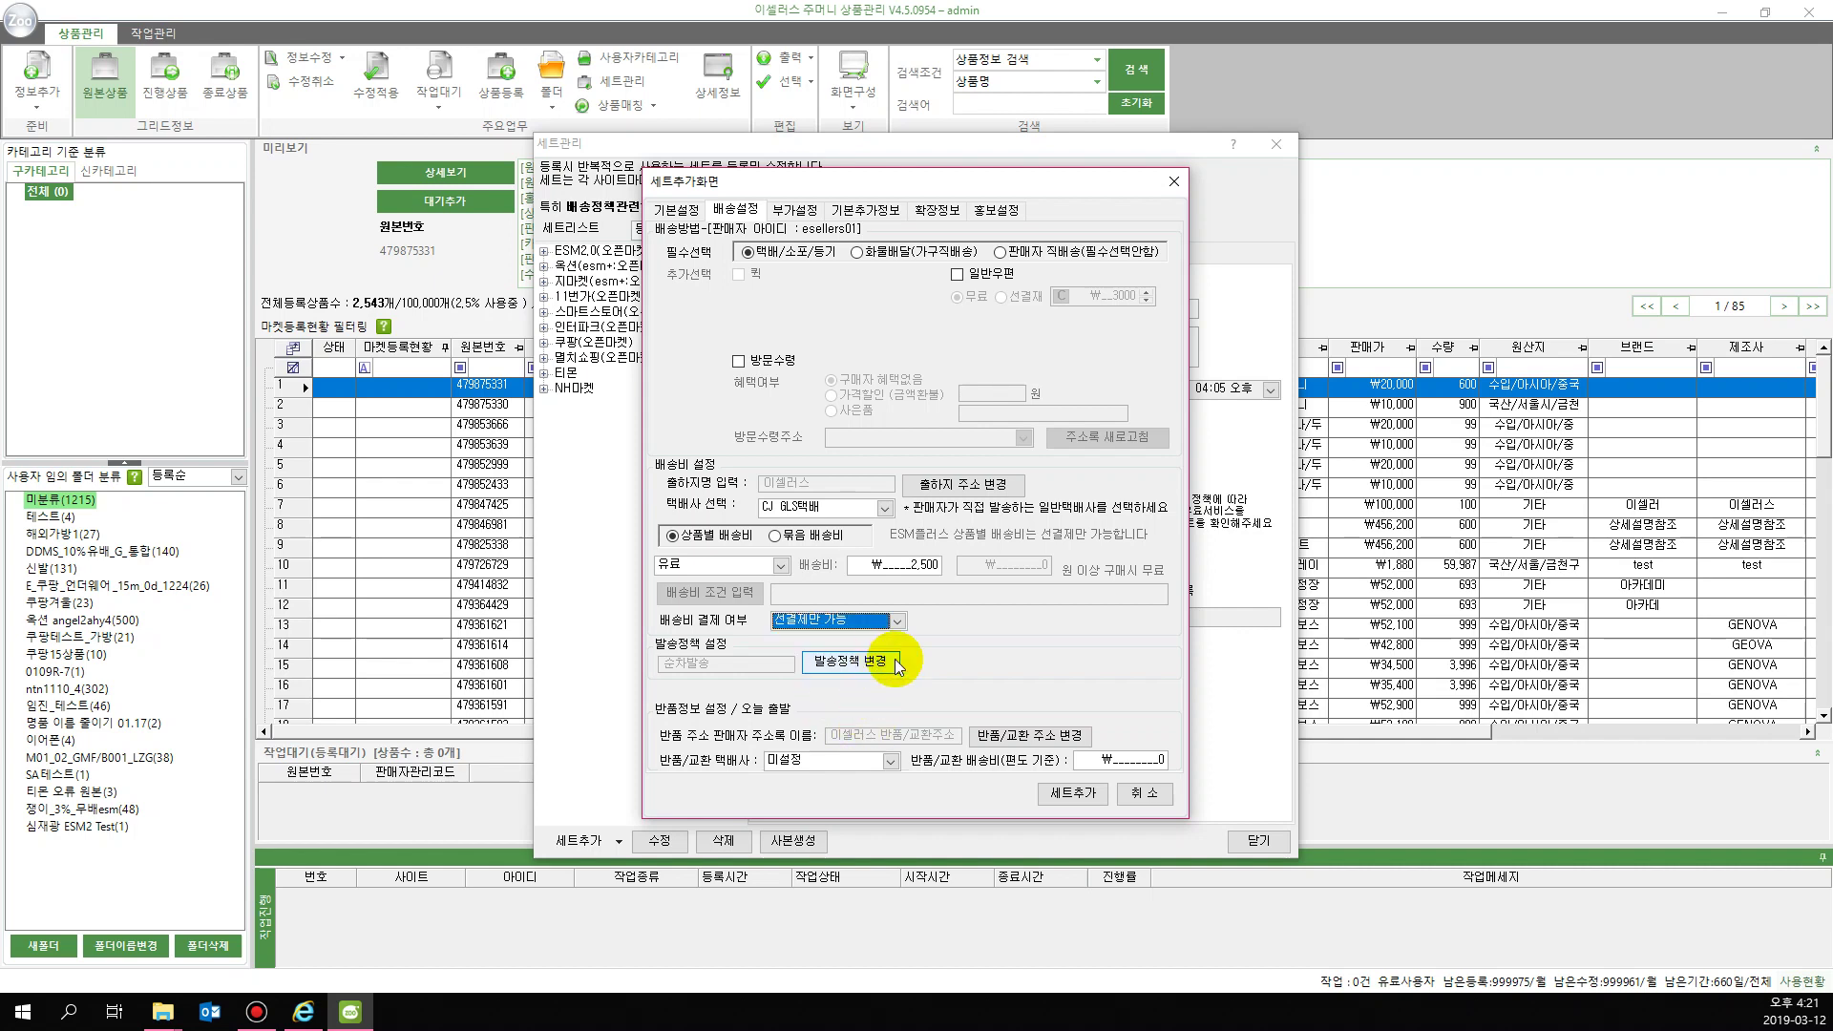
pyautogui.click(876, 509)
pyautogui.click(881, 510)
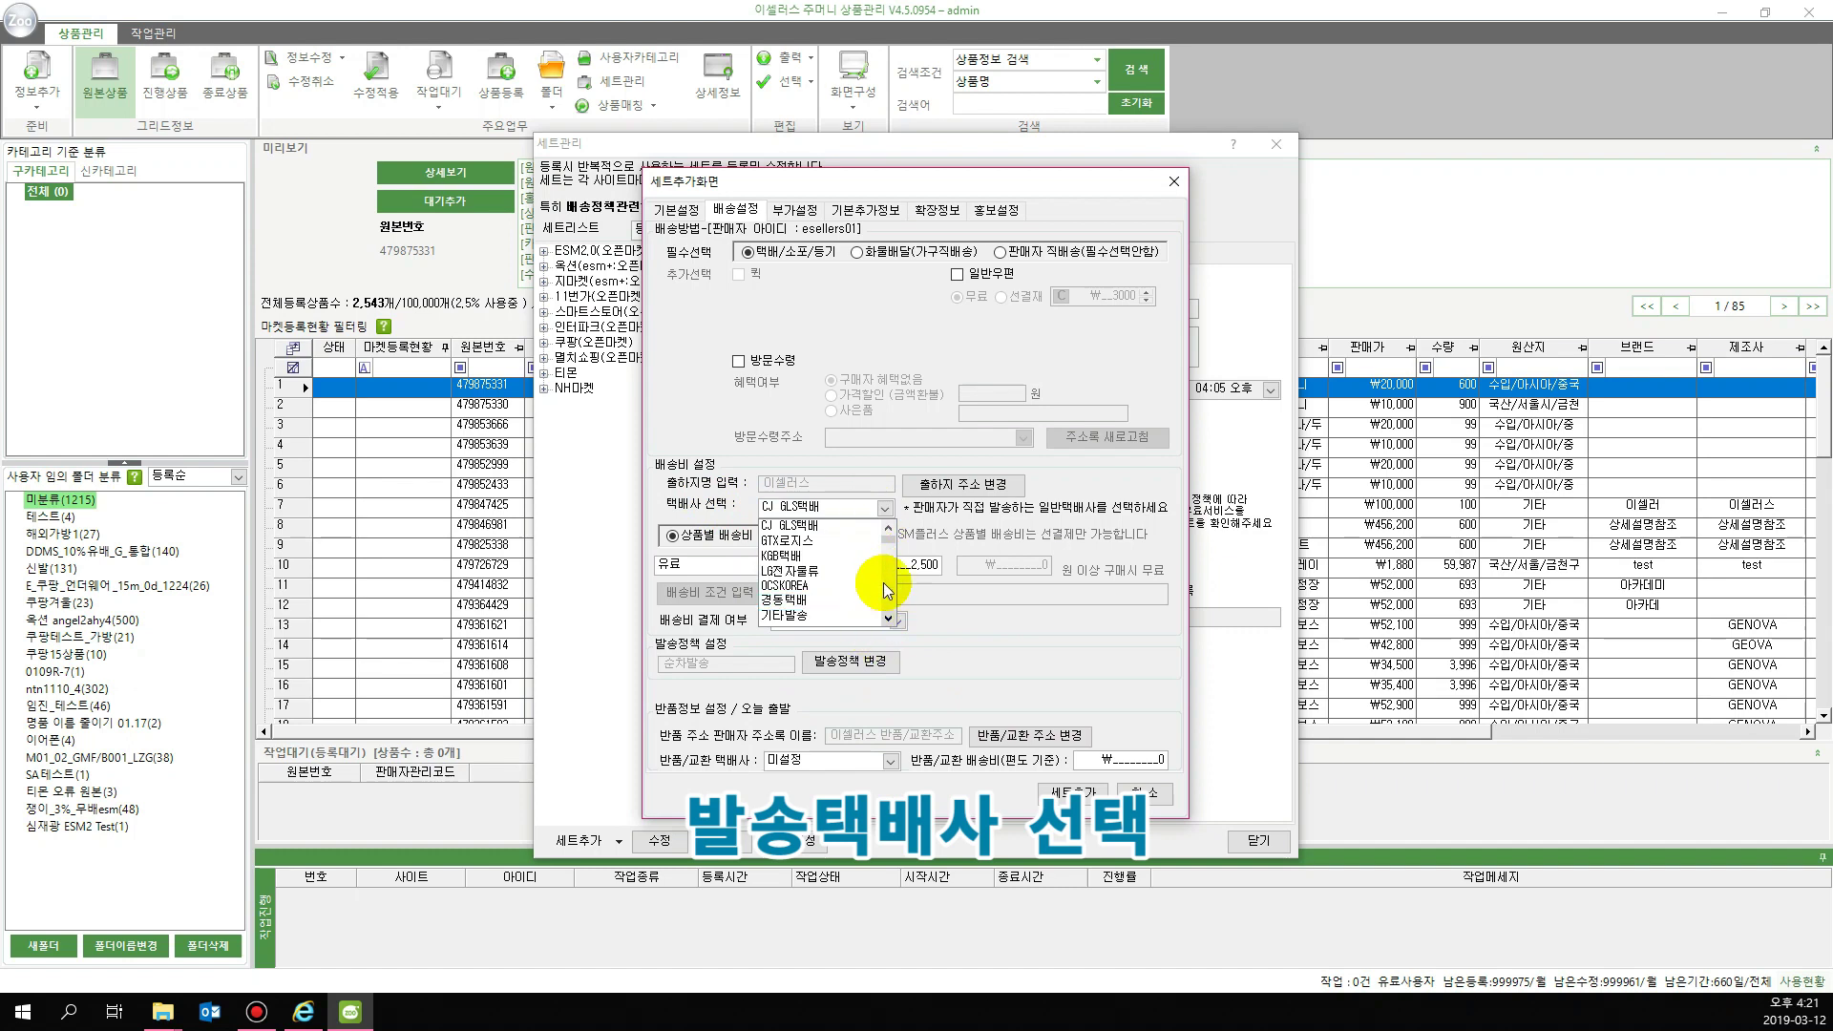
pyautogui.scroll(-2, 888, 536)
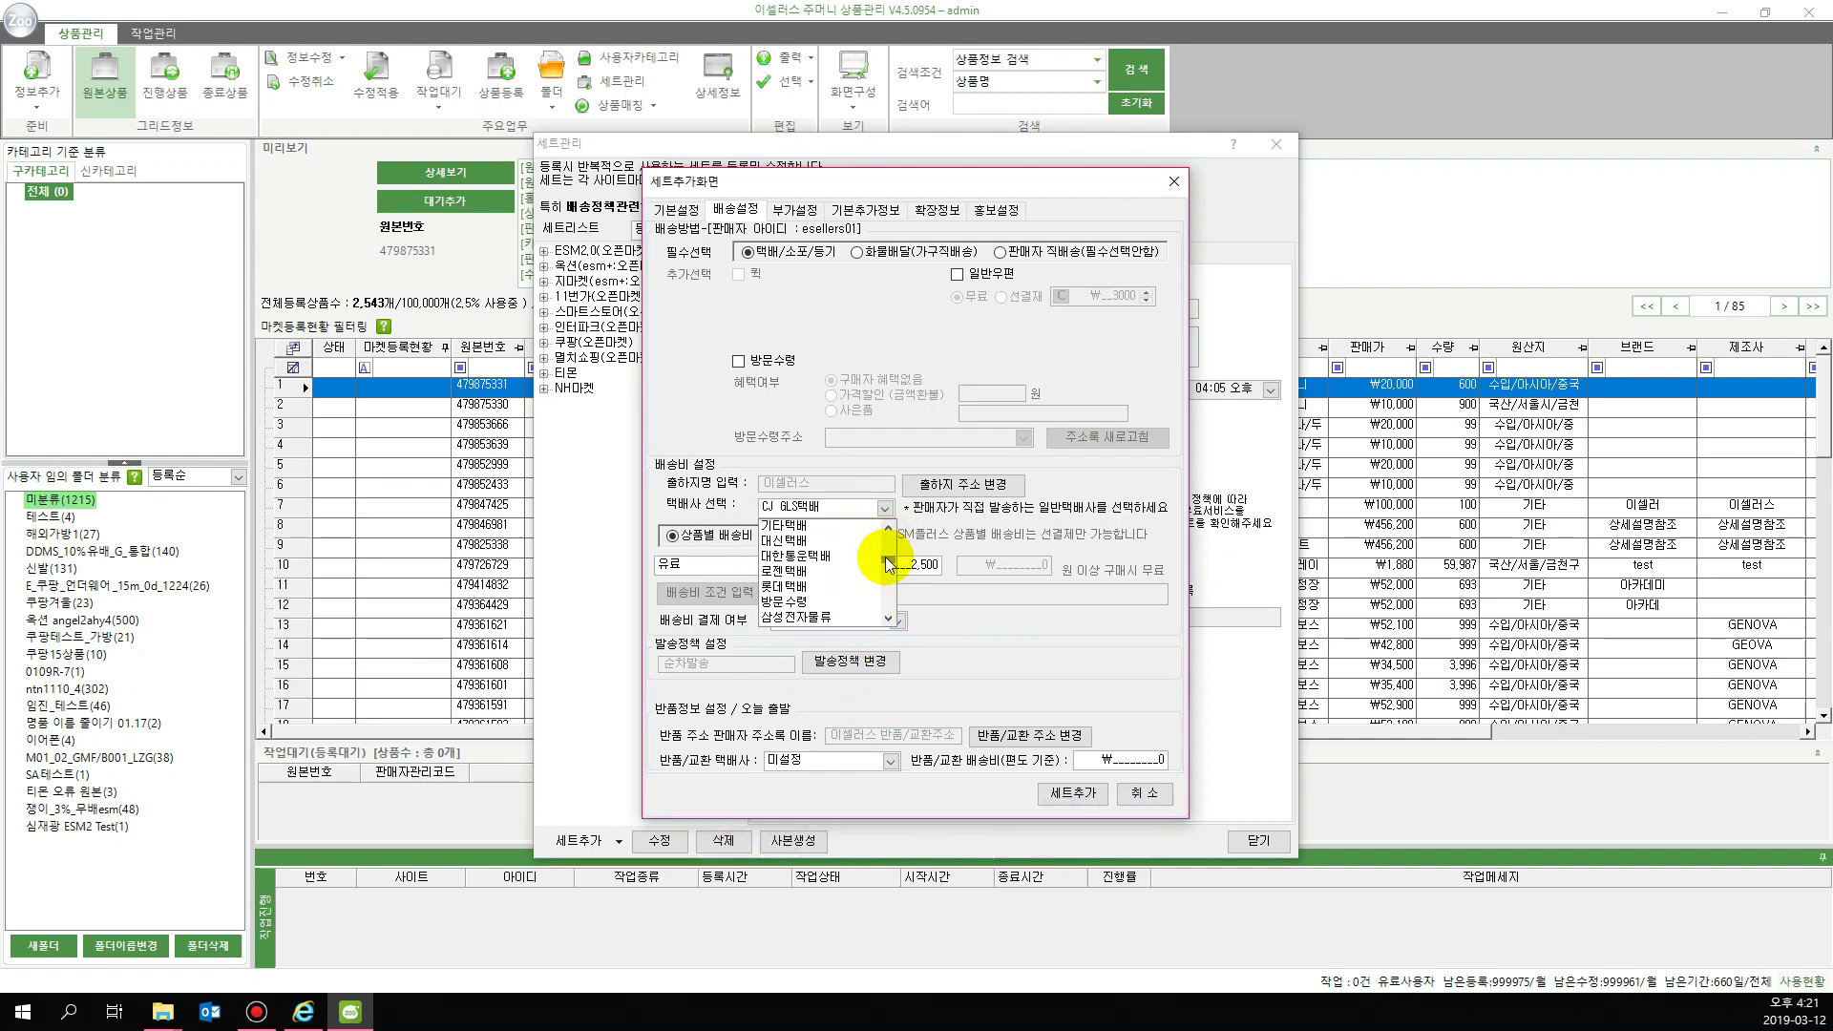
pyautogui.click(859, 561)
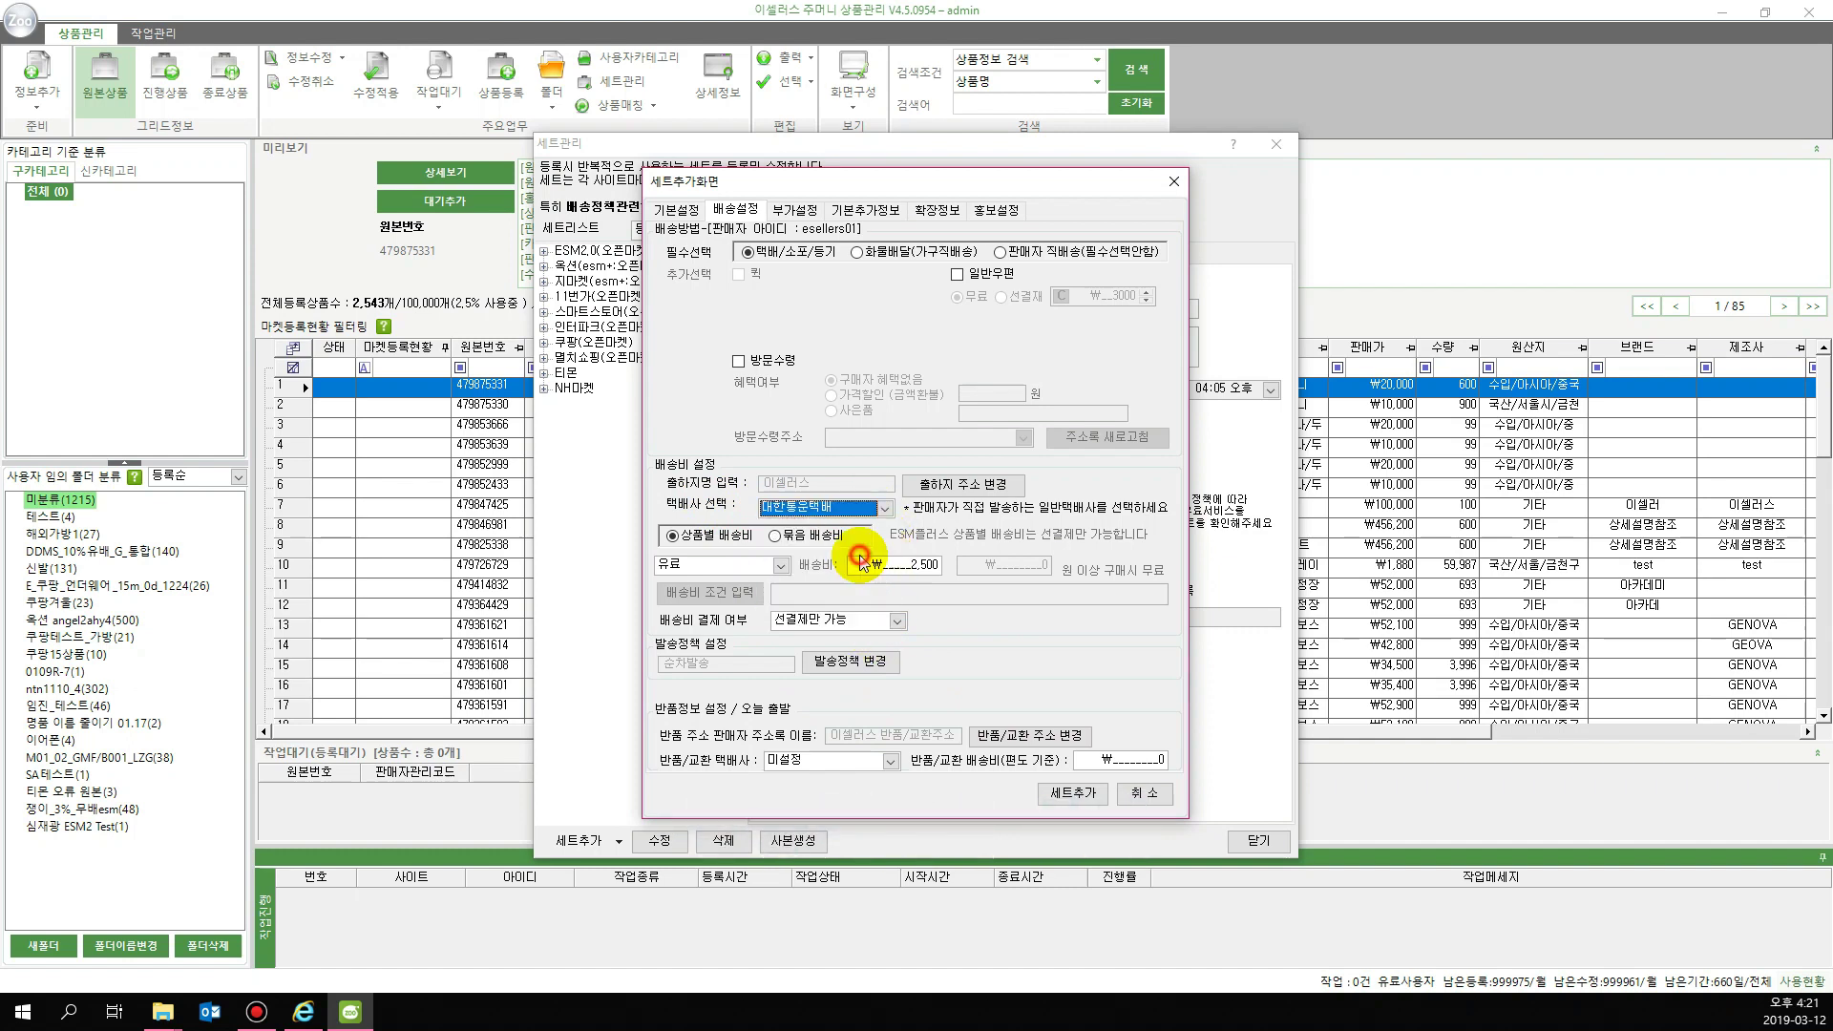
# Set the one-way return/exchange shipping fee (반품/교환 배송비) to 5,000 won
pyautogui.click(837, 762)
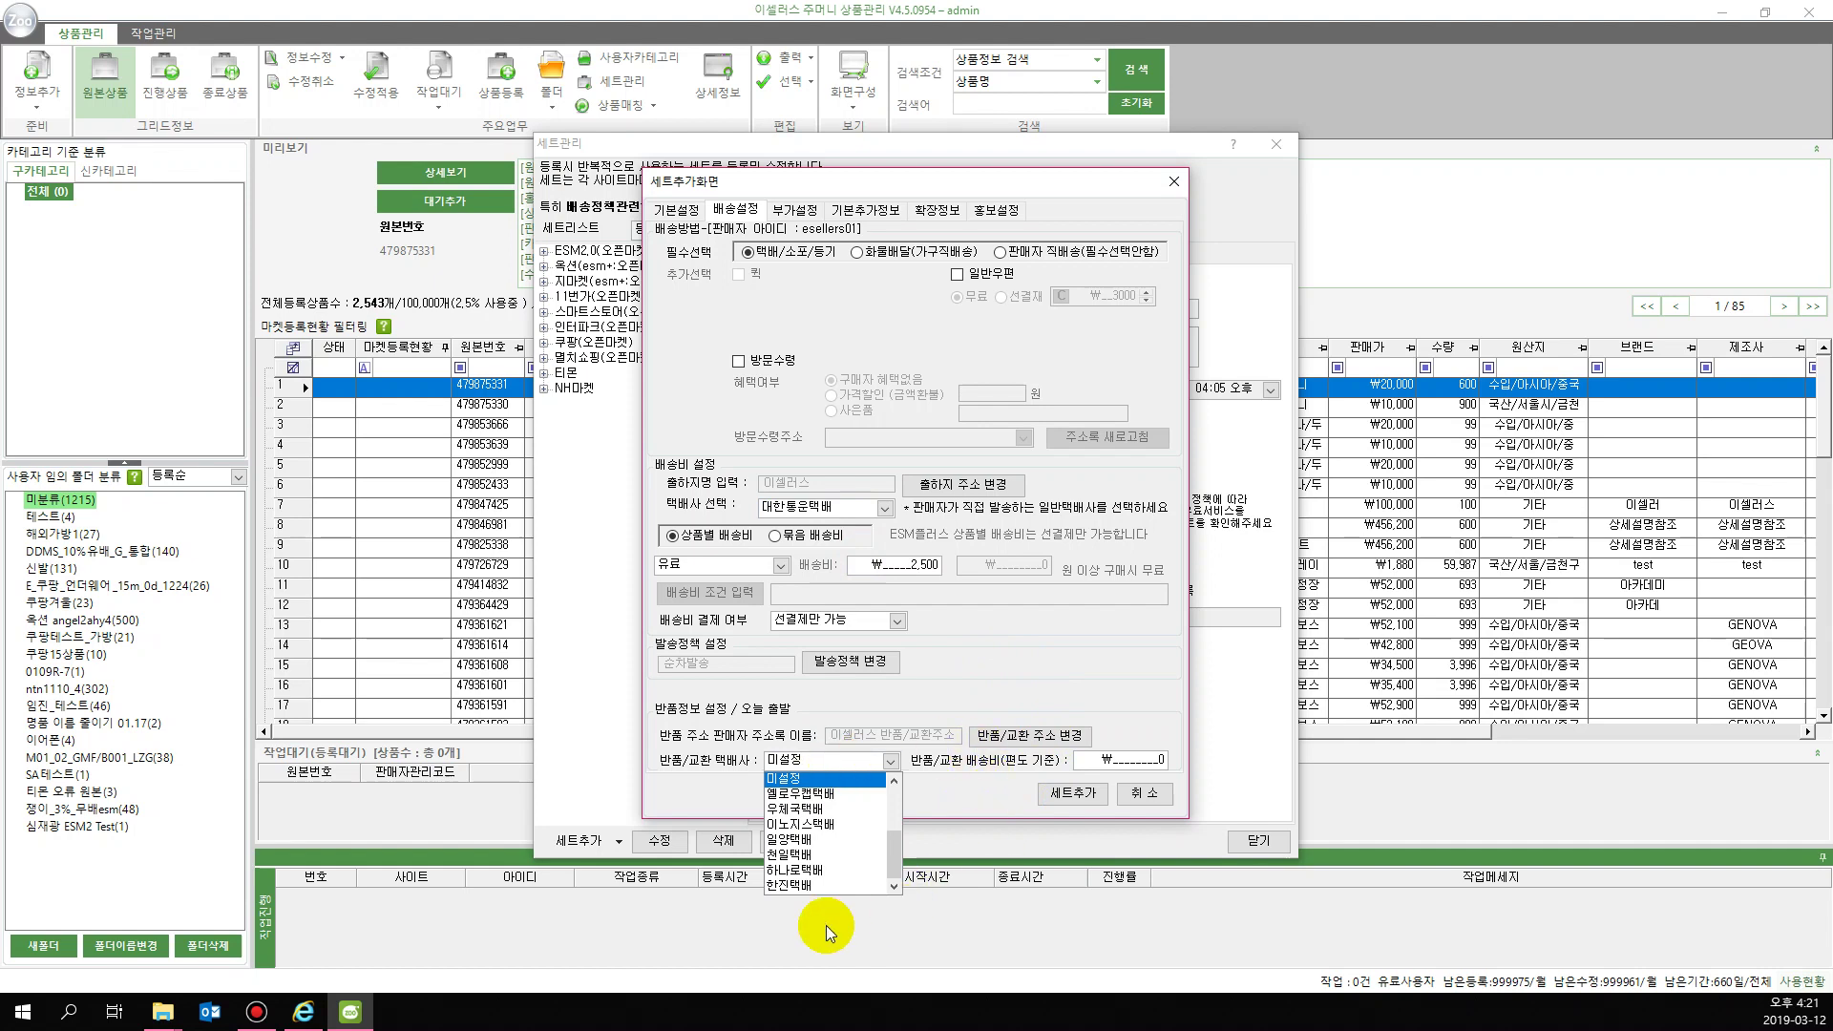
pyautogui.click(989, 804)
pyautogui.click(1143, 764)
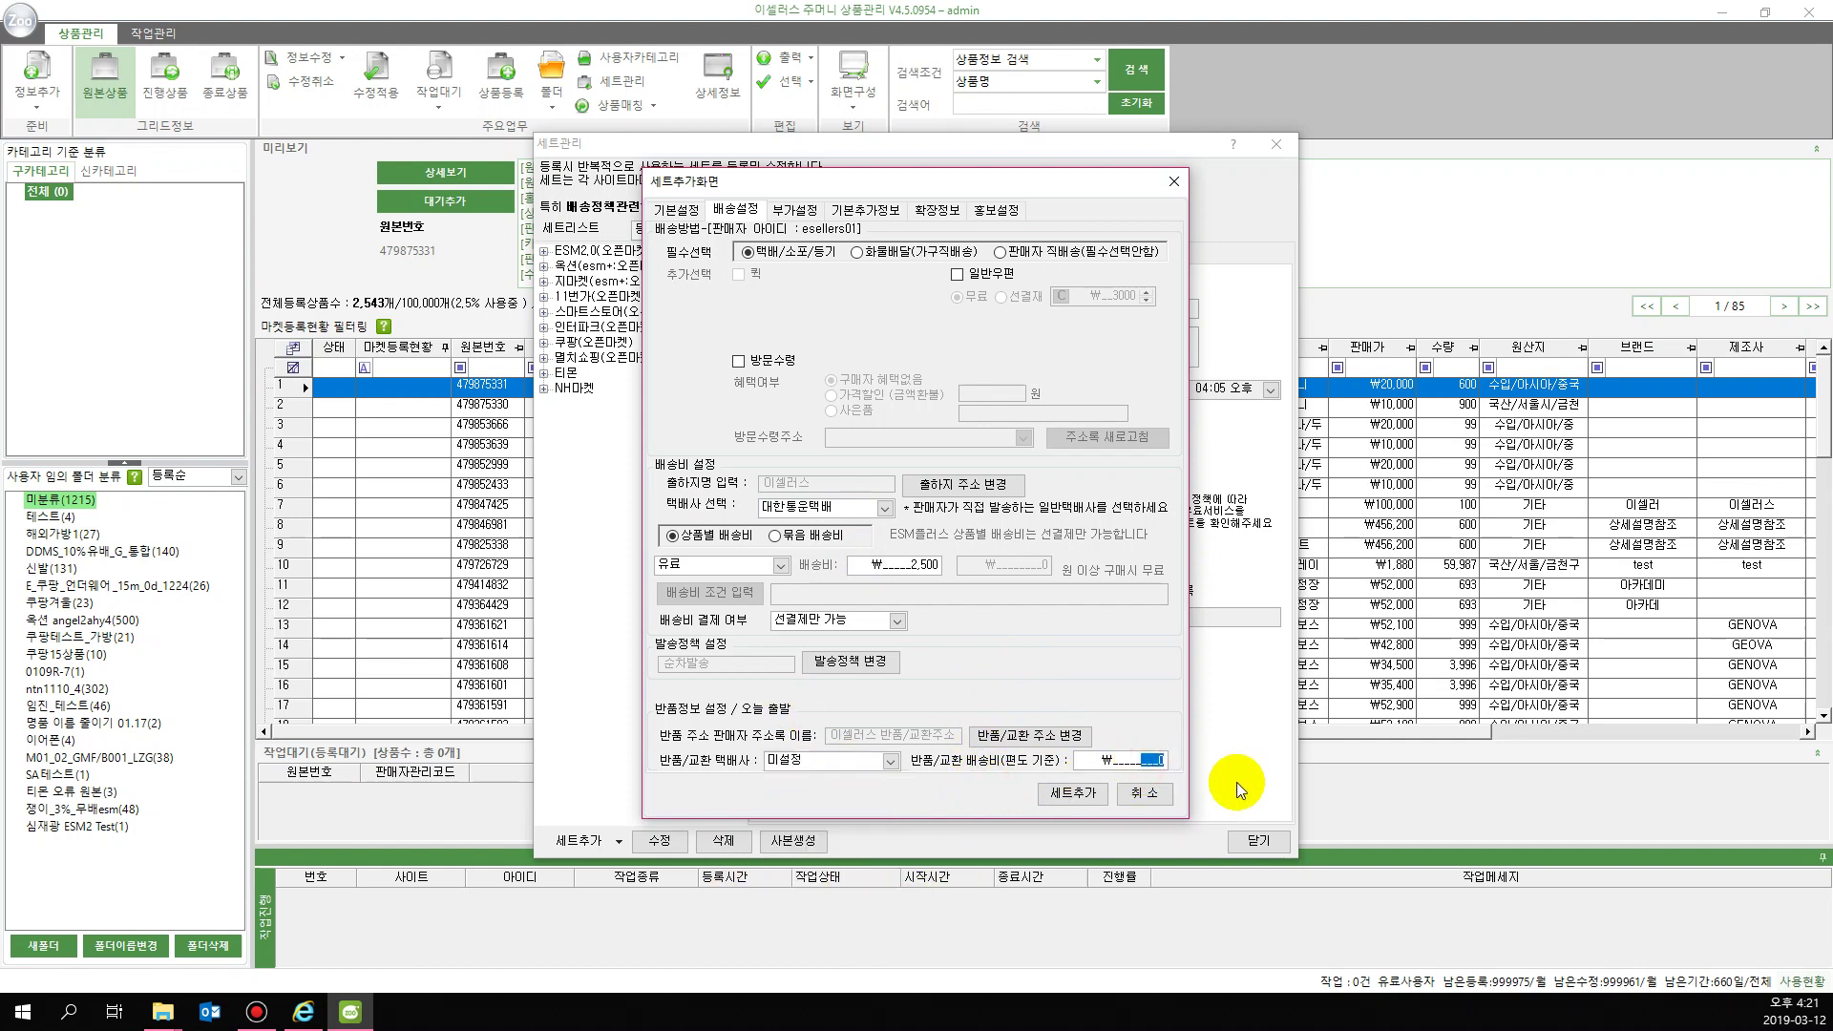
pyautogui.write('5,000')
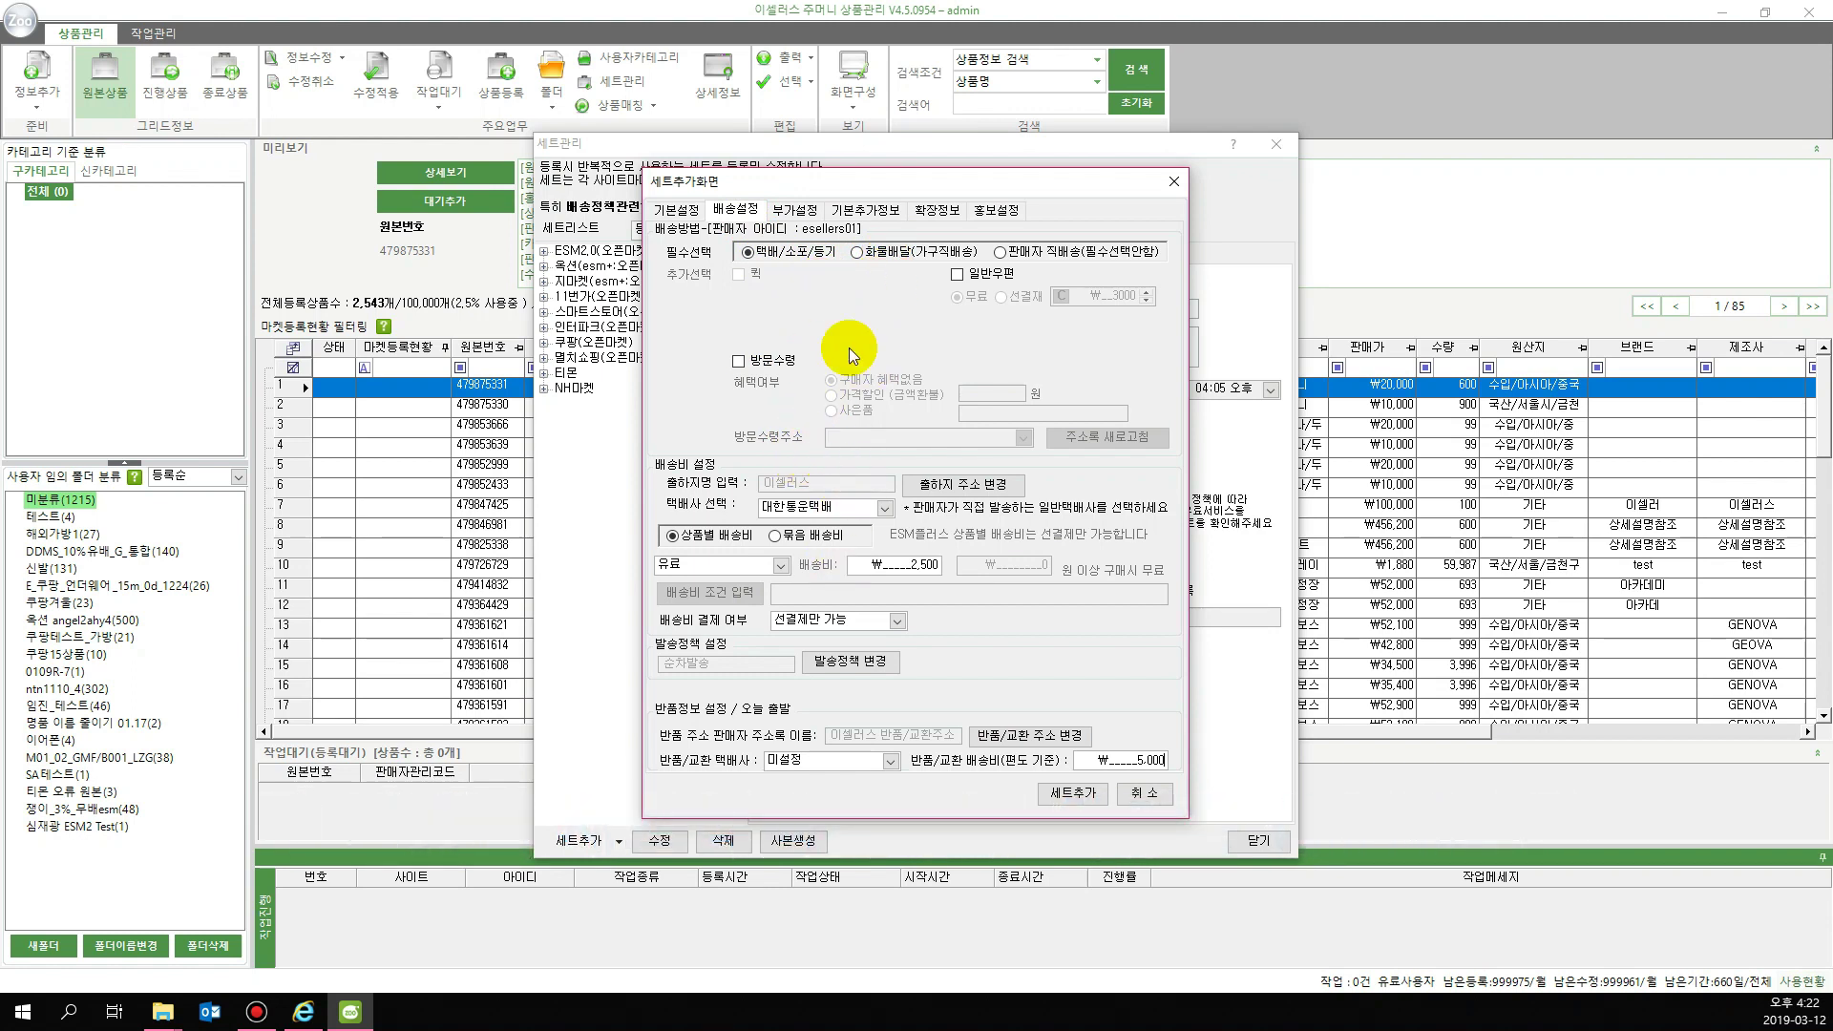
# Enable the additional settings (부가설정) and apply a seller-funded discount of 5% using the %(정률) type
pyautogui.click(791, 212)
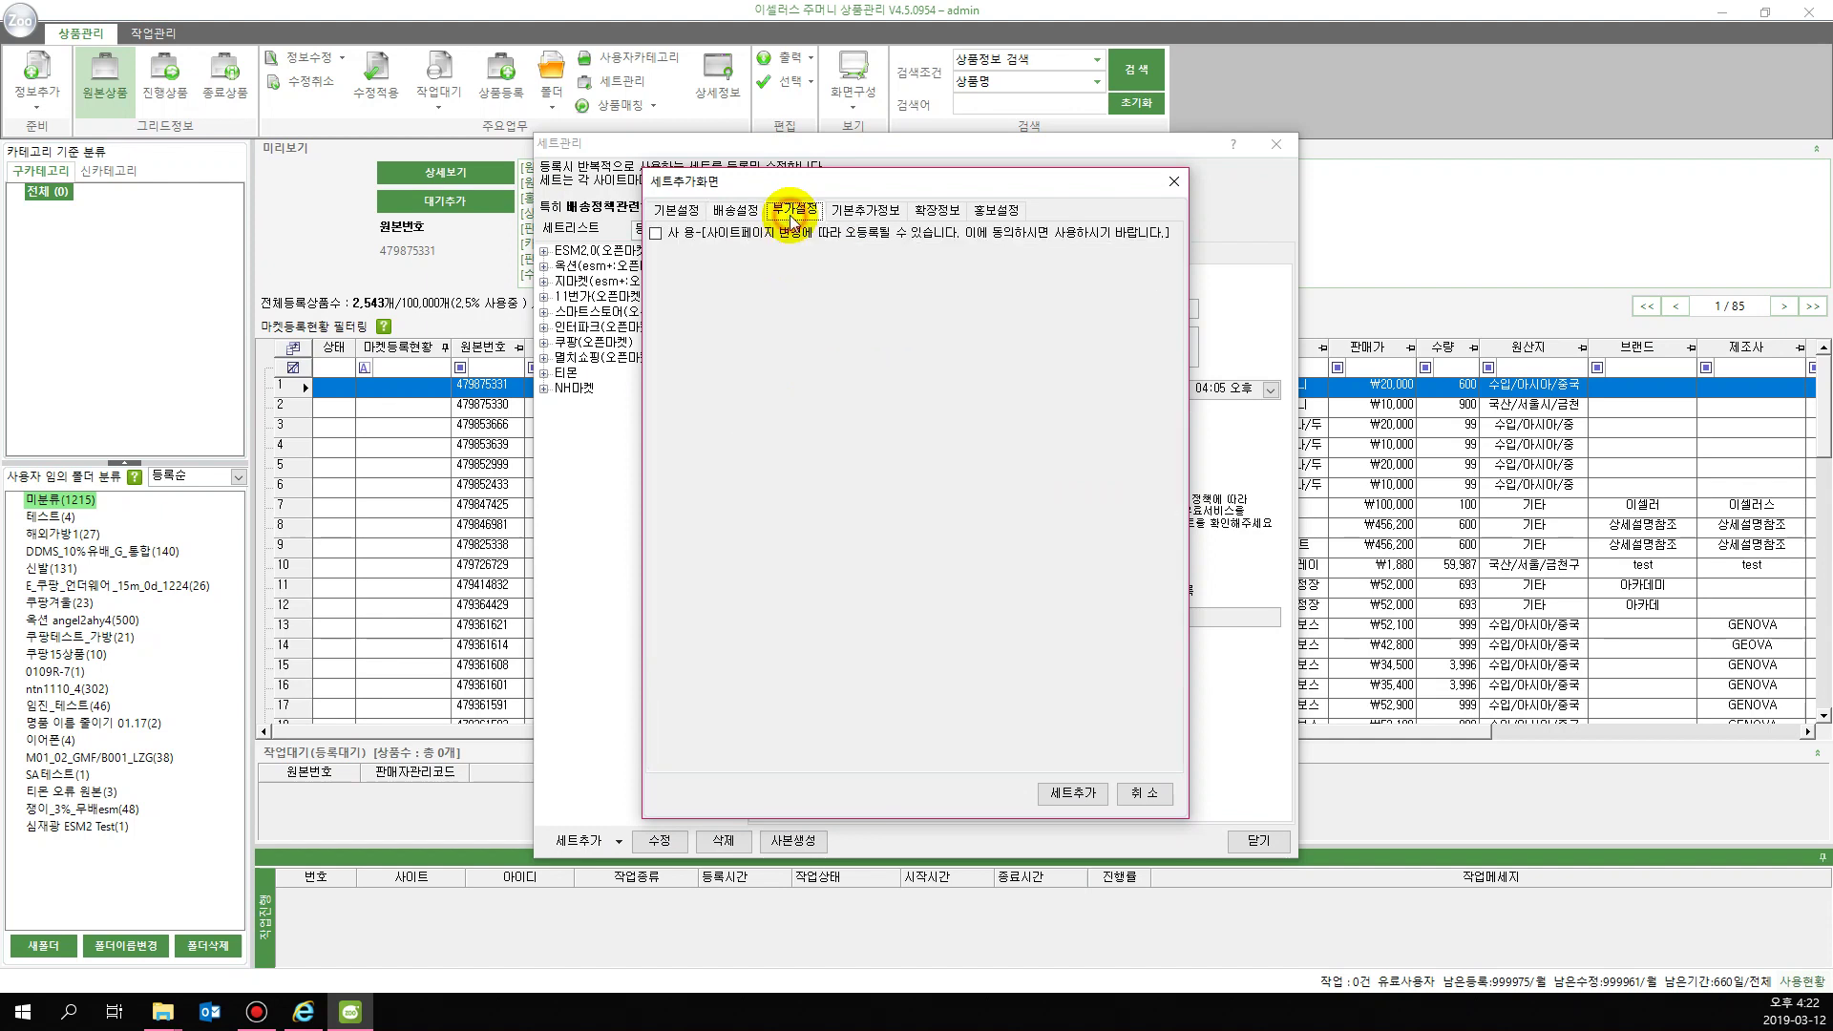
pyautogui.click(686, 234)
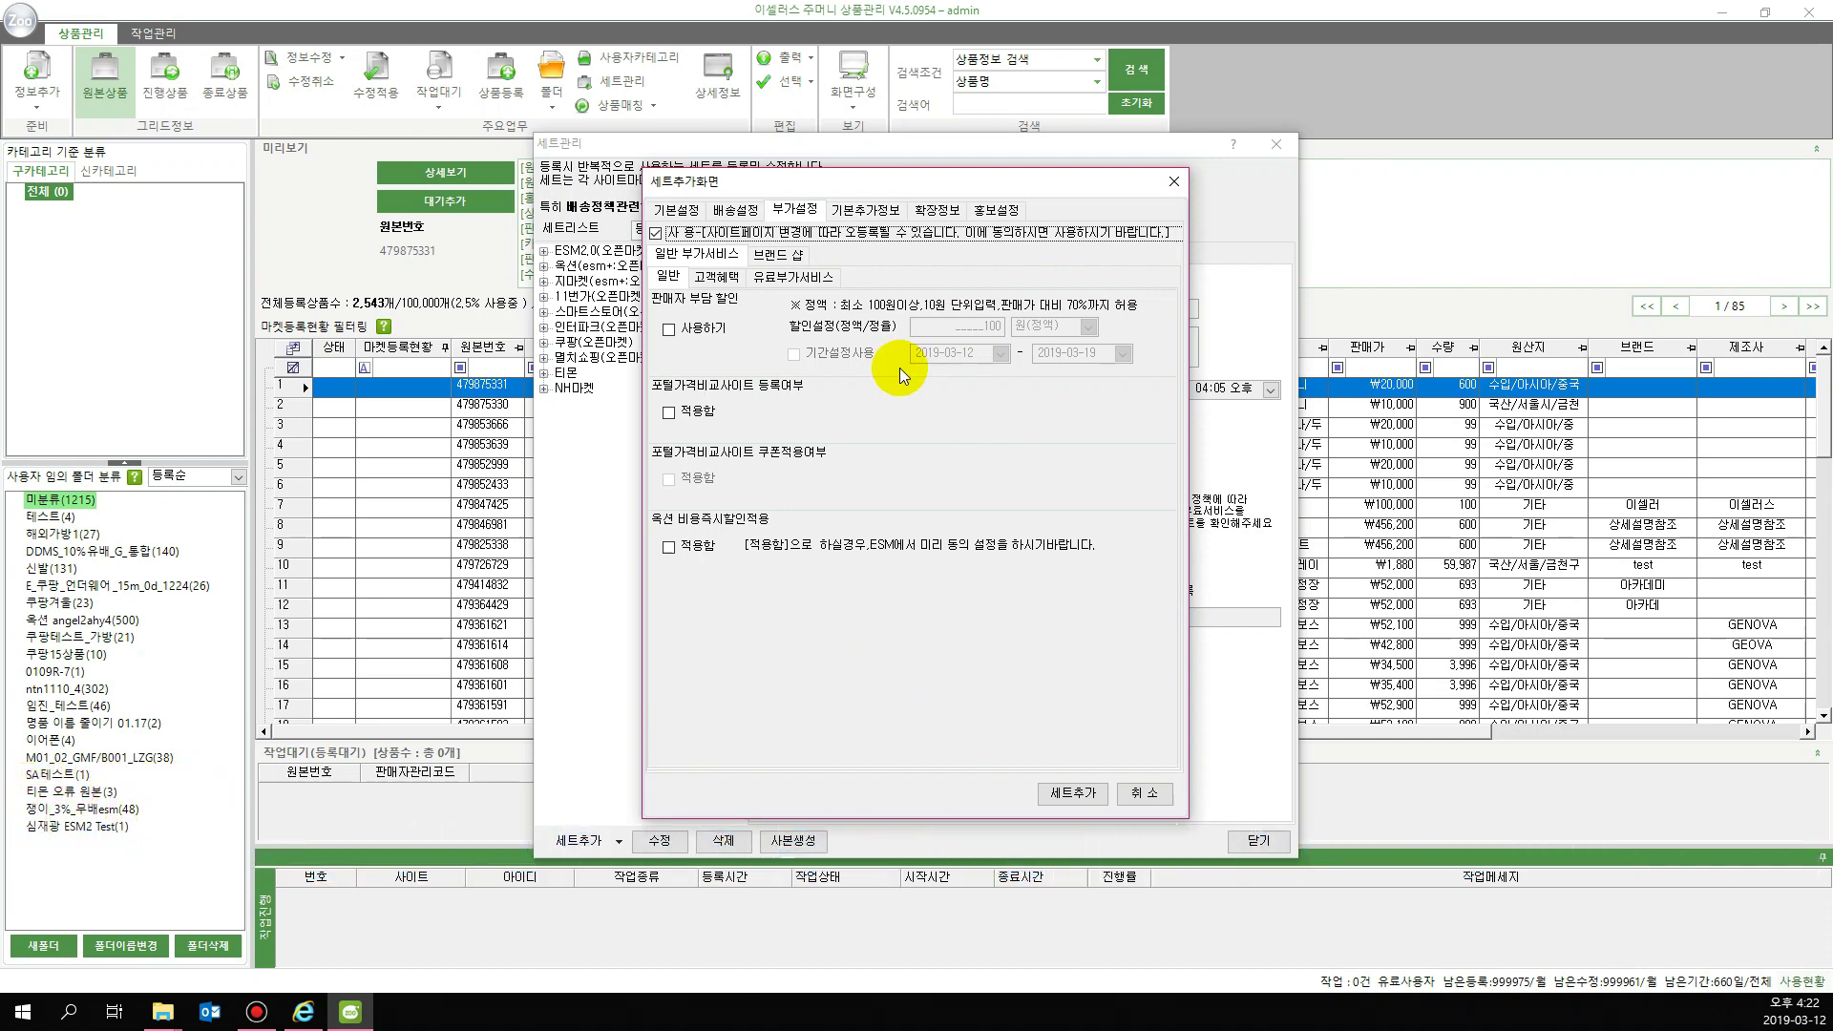
pyautogui.click(718, 330)
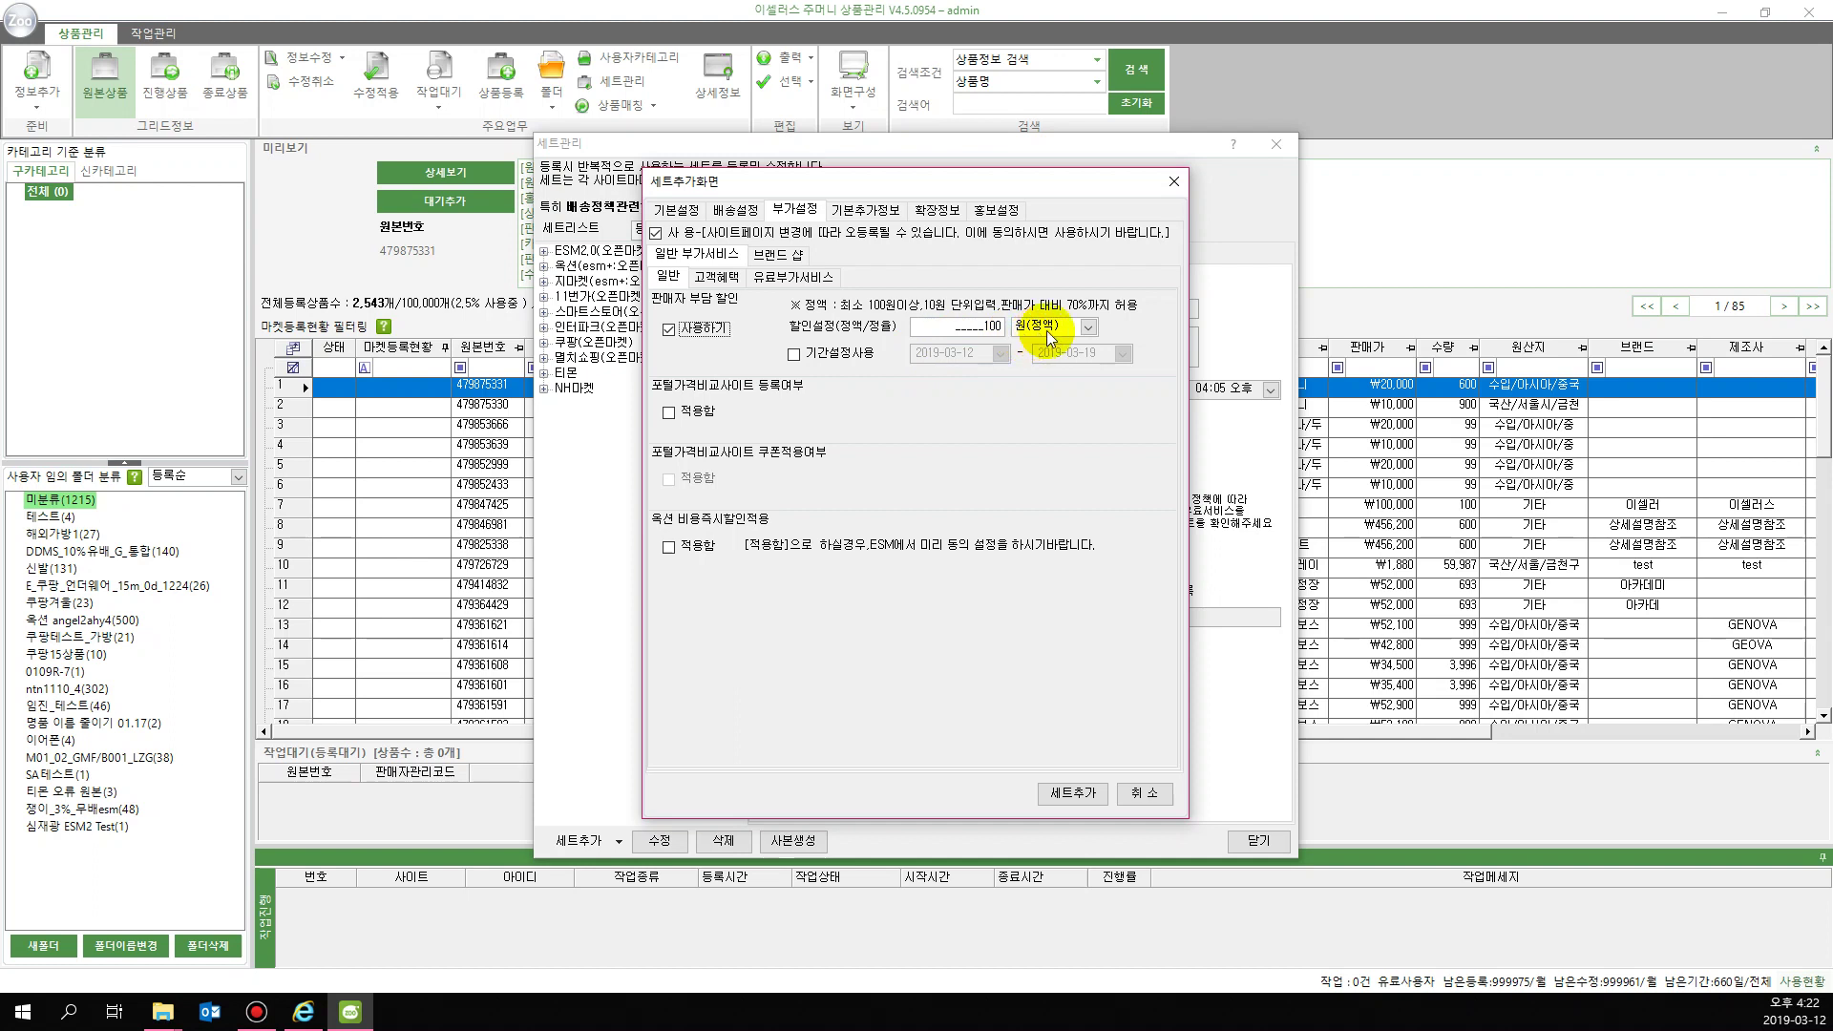
pyautogui.click(1089, 327)
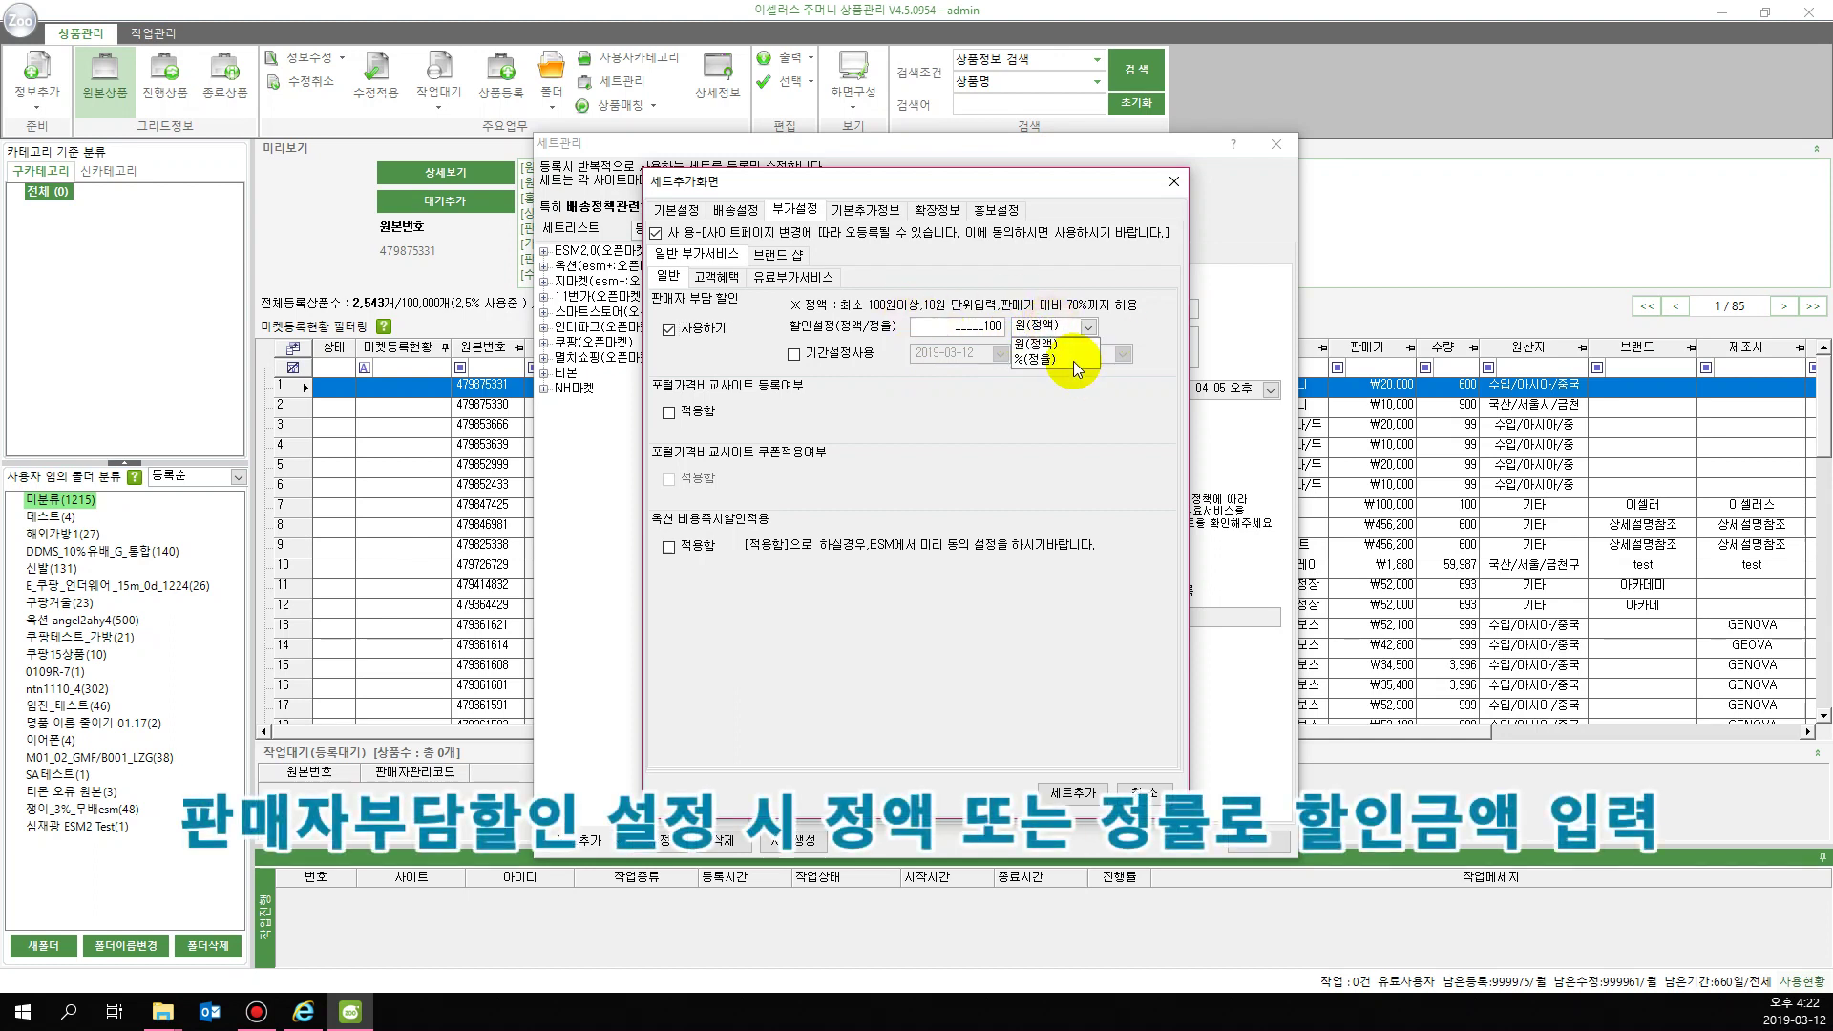
pyautogui.click(1071, 360)
pyautogui.moveTo(978, 328); pyautogui.dragTo(993, 327)
pyautogui.write('5.')
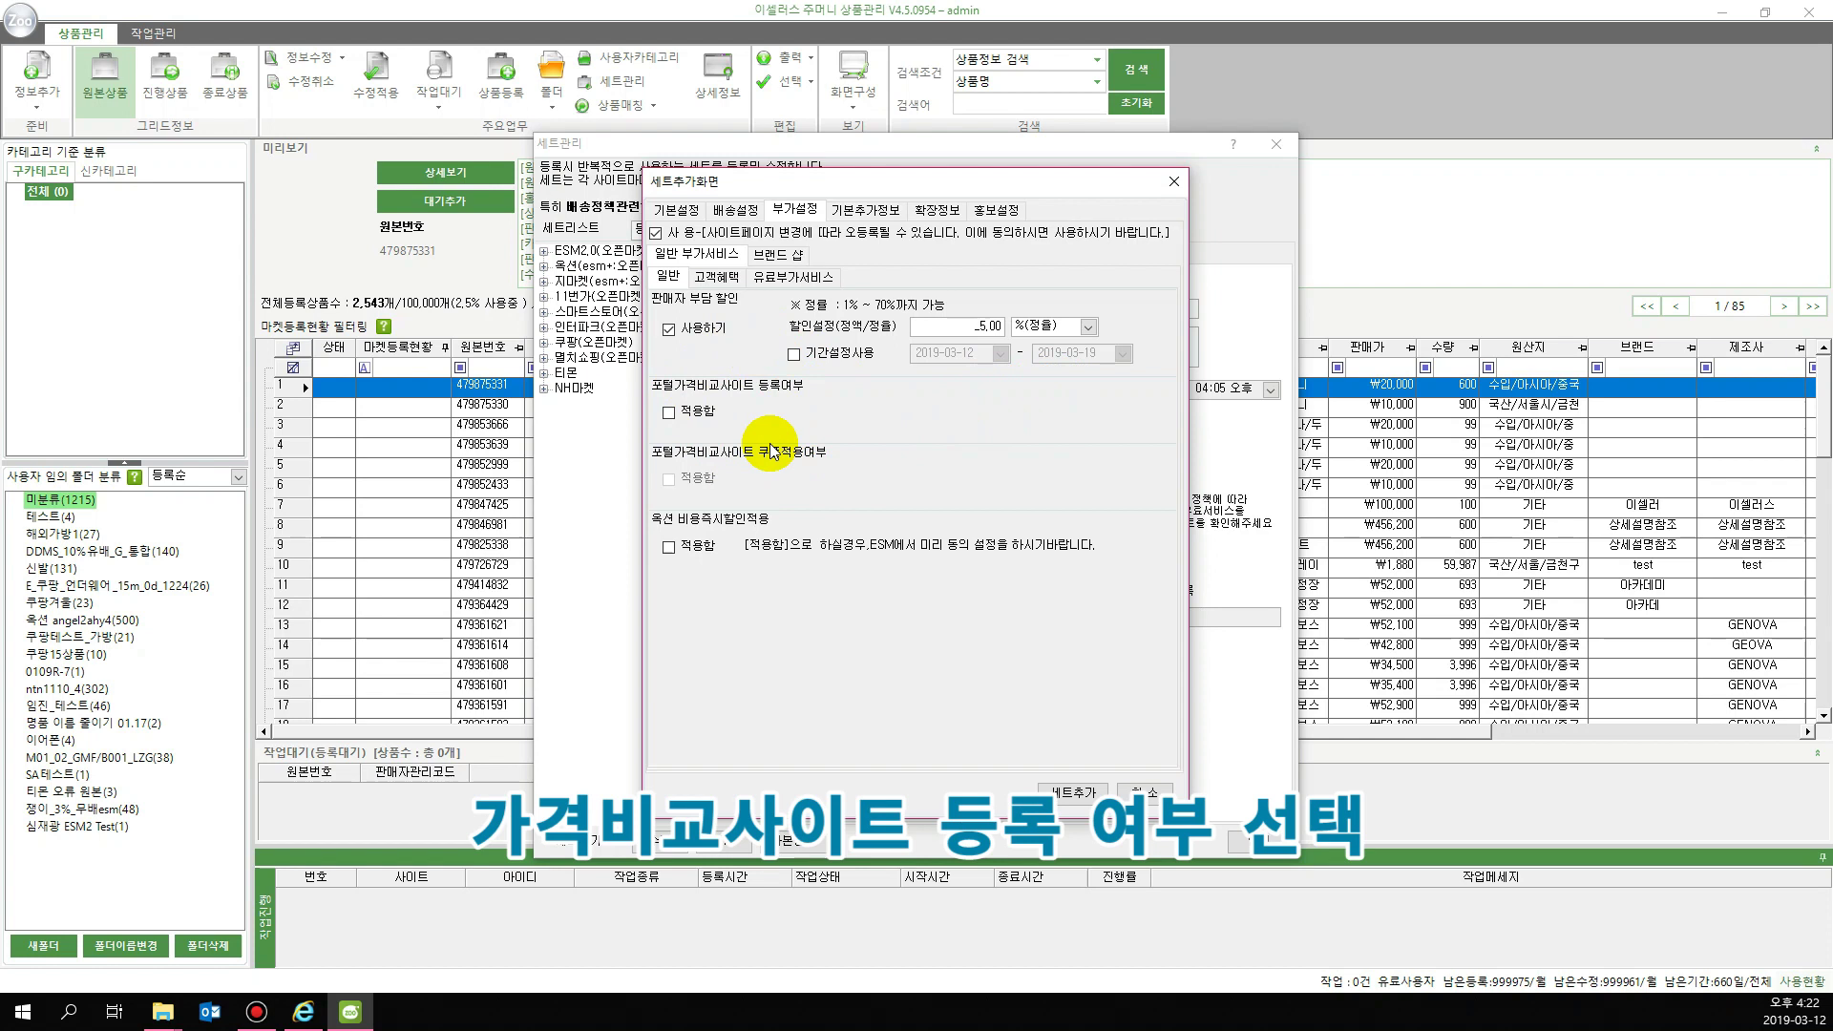
# Review the customer benefit (고객혜택) and paid service (유료부가서비스) options, plus the 기본추가정보 and 확장정보 settings
pyautogui.click(728, 281)
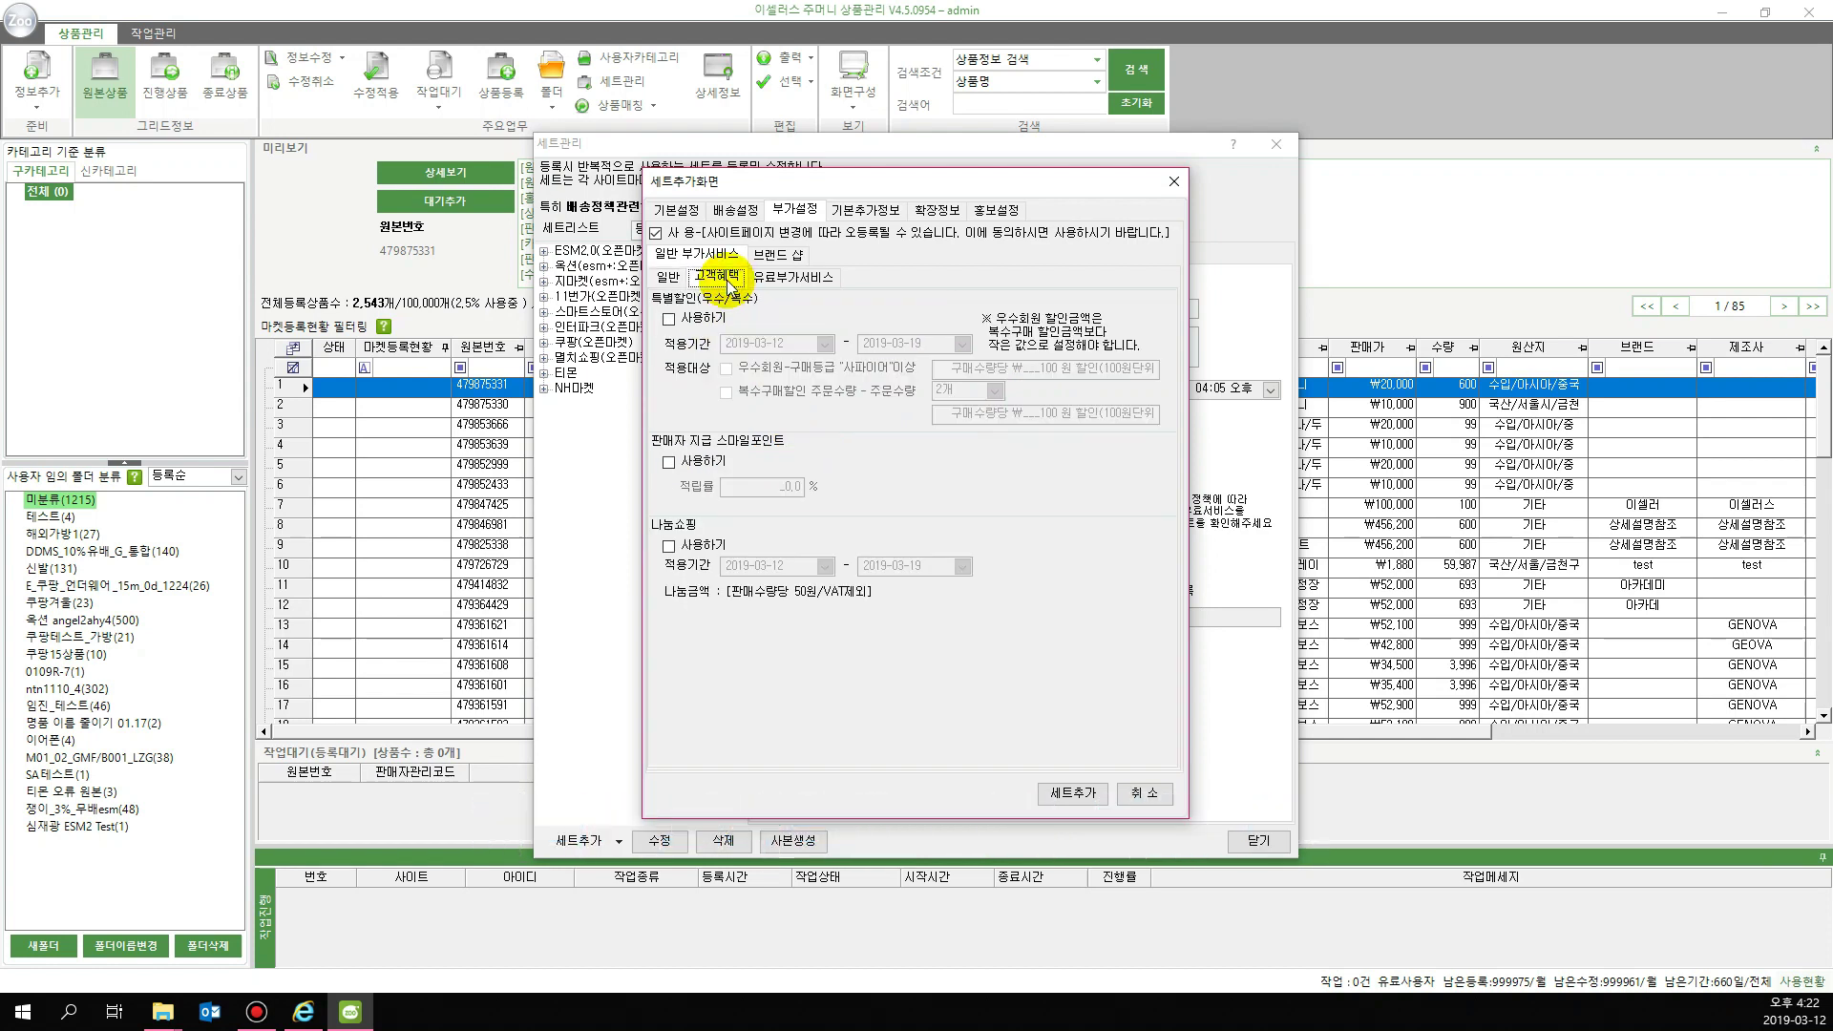
pyautogui.click(821, 278)
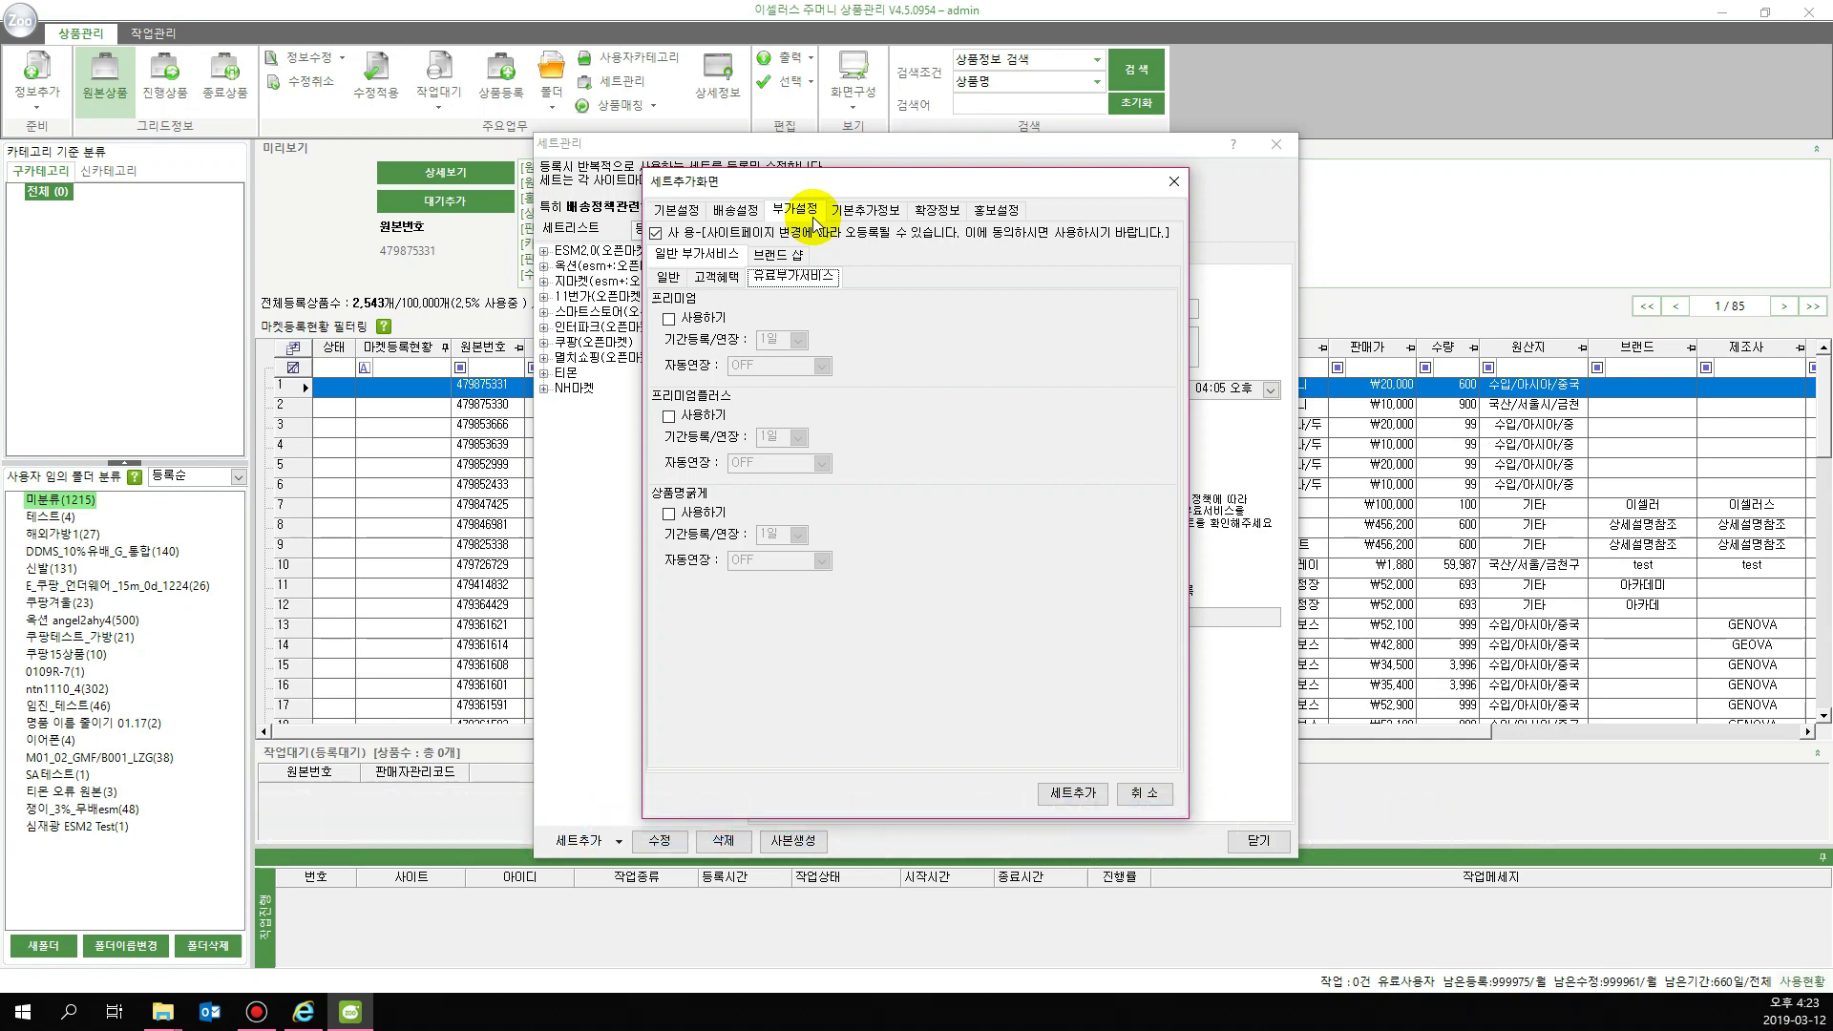
pyautogui.click(859, 210)
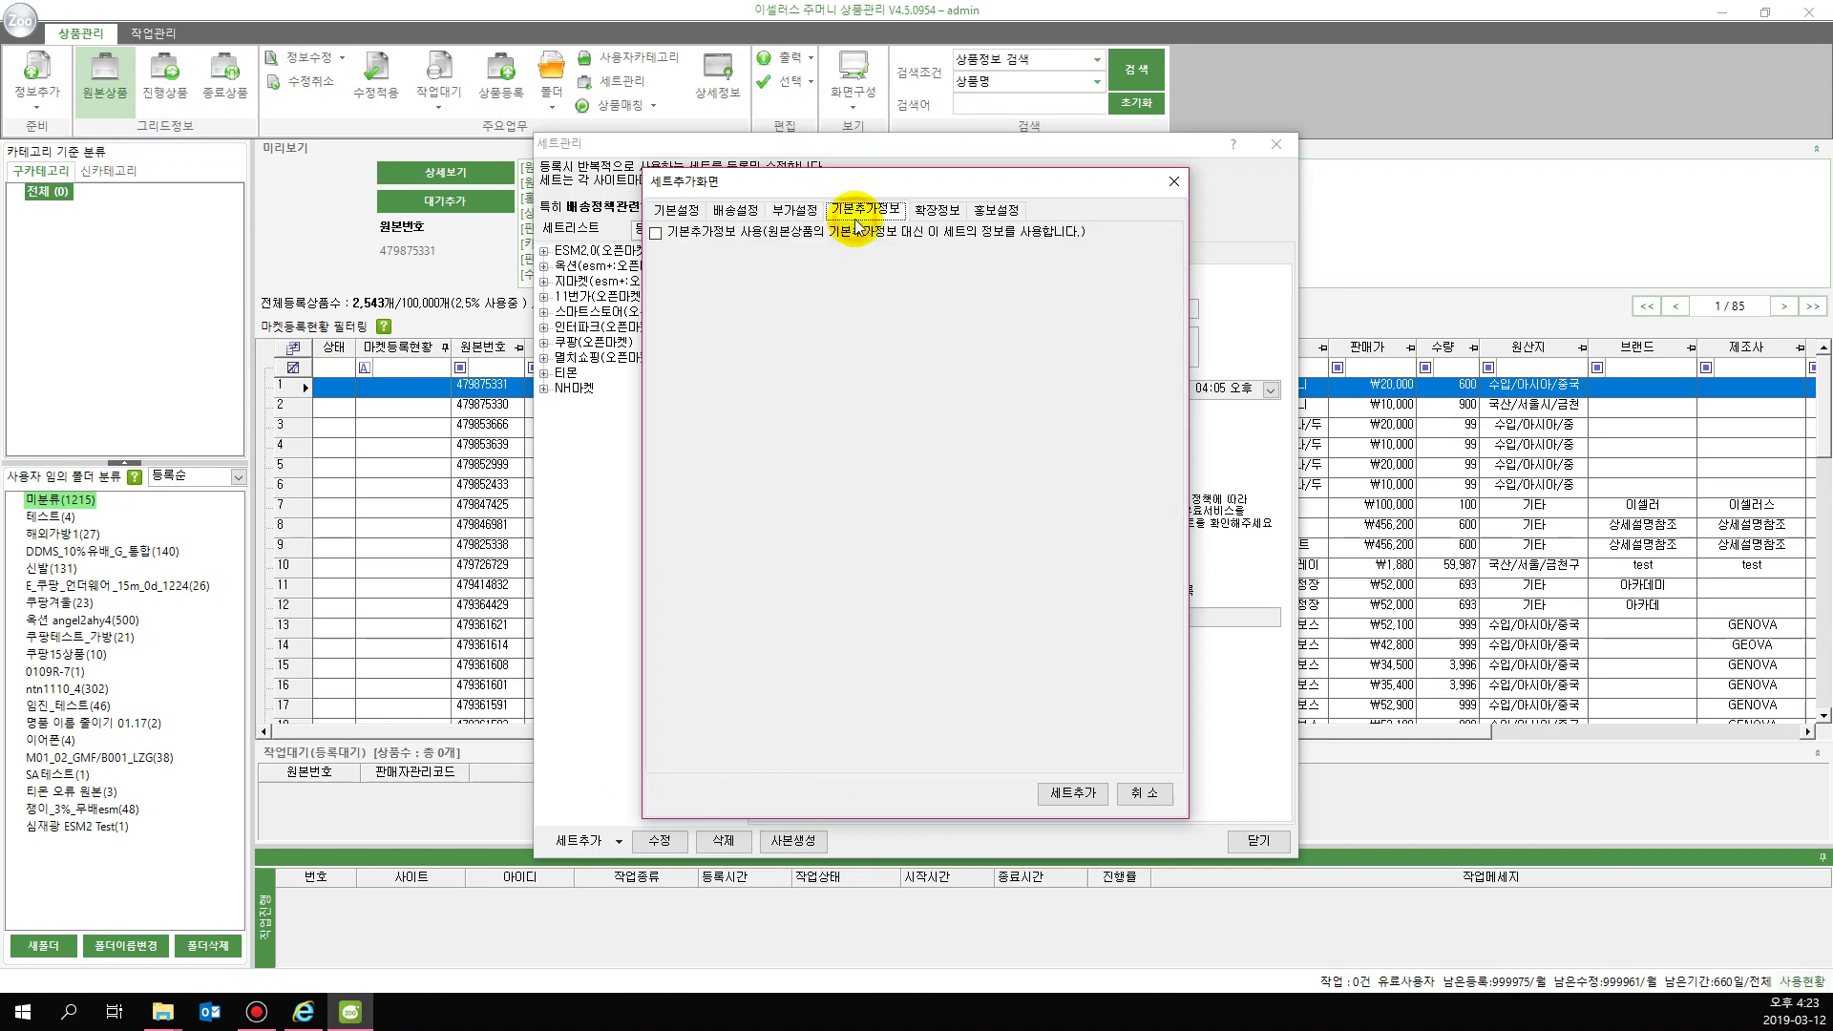
pyautogui.click(926, 217)
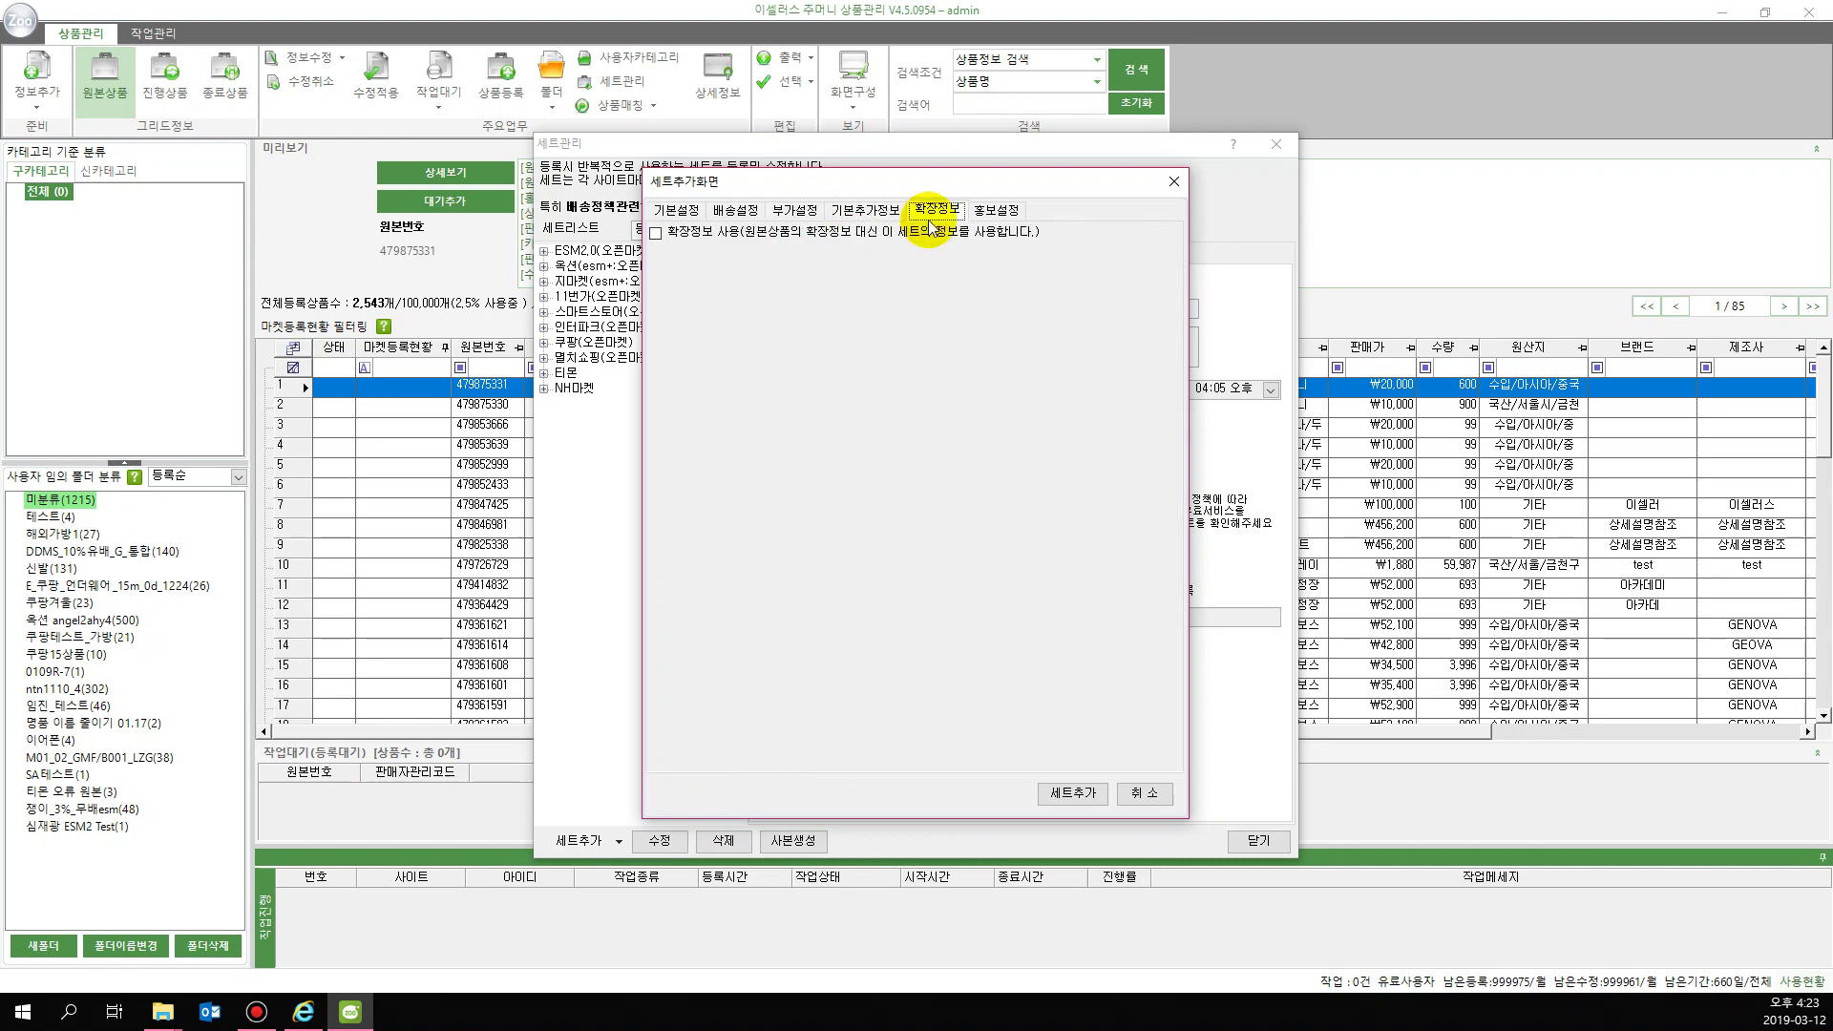
# Try using the set's own 기본추가정보 with product condition 중고상품, and turn that option back off
pyautogui.click(845, 210)
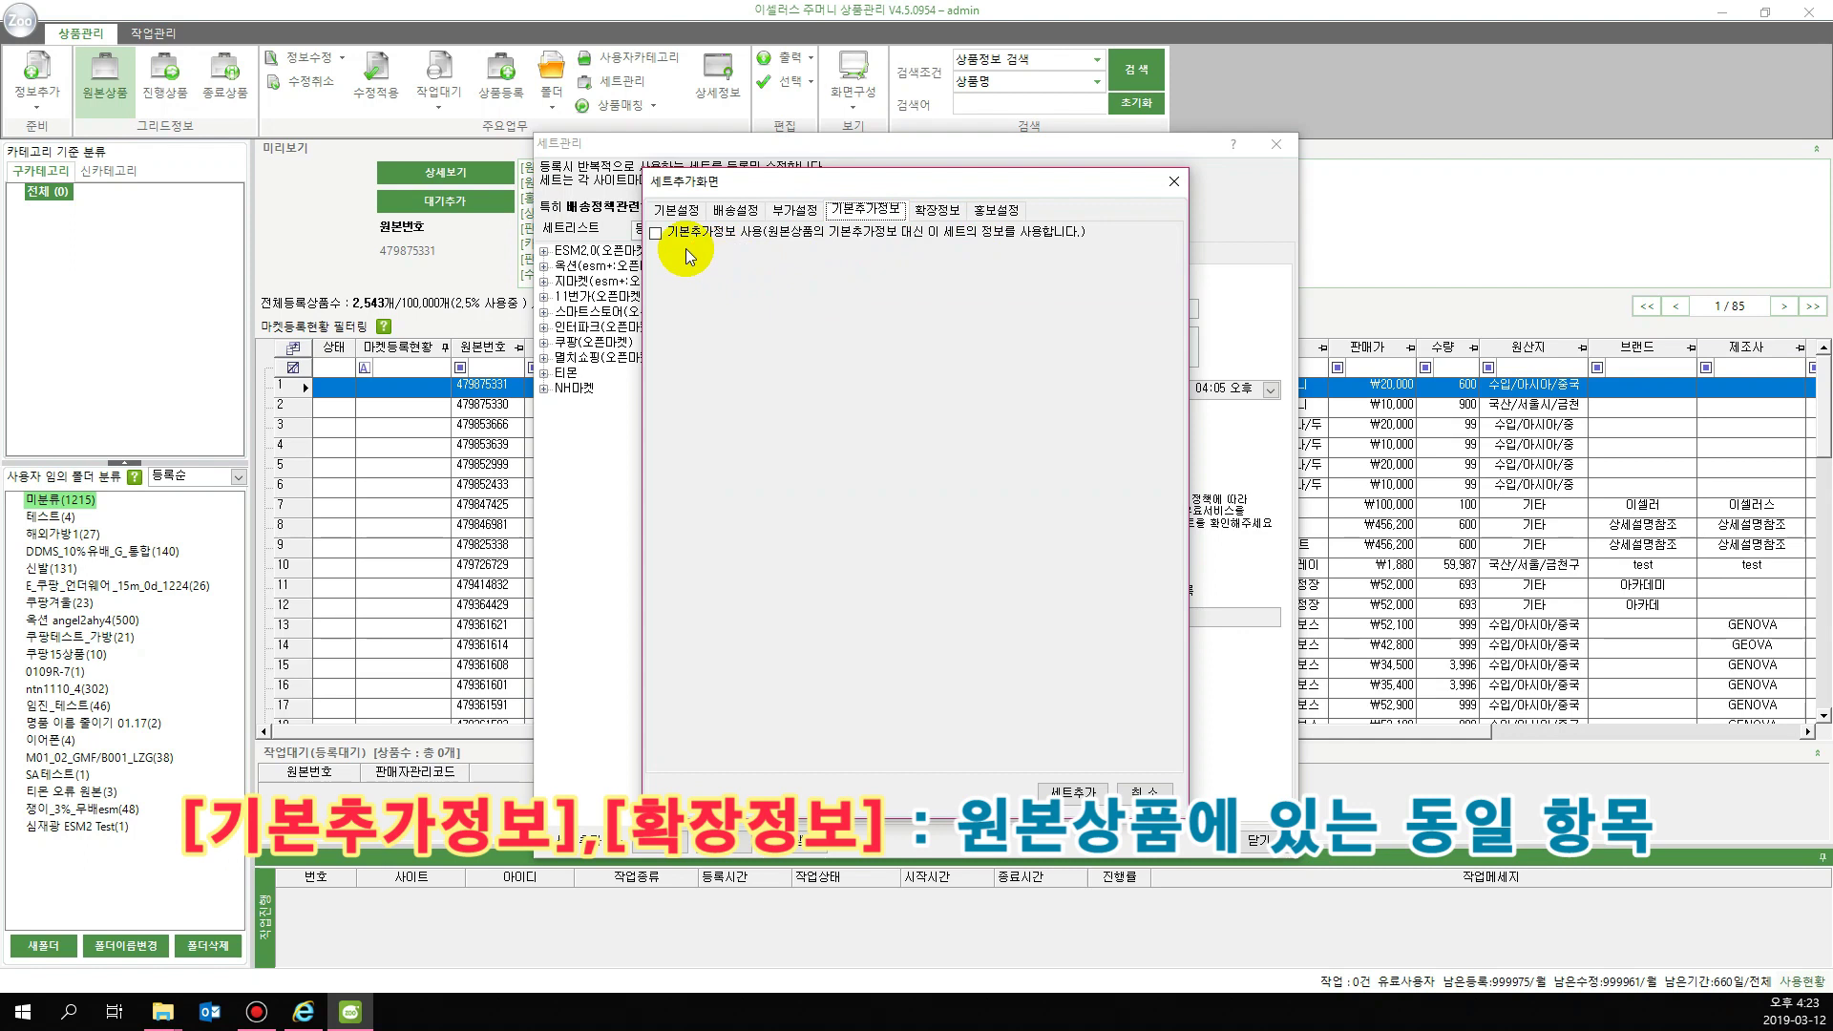
pyautogui.click(658, 235)
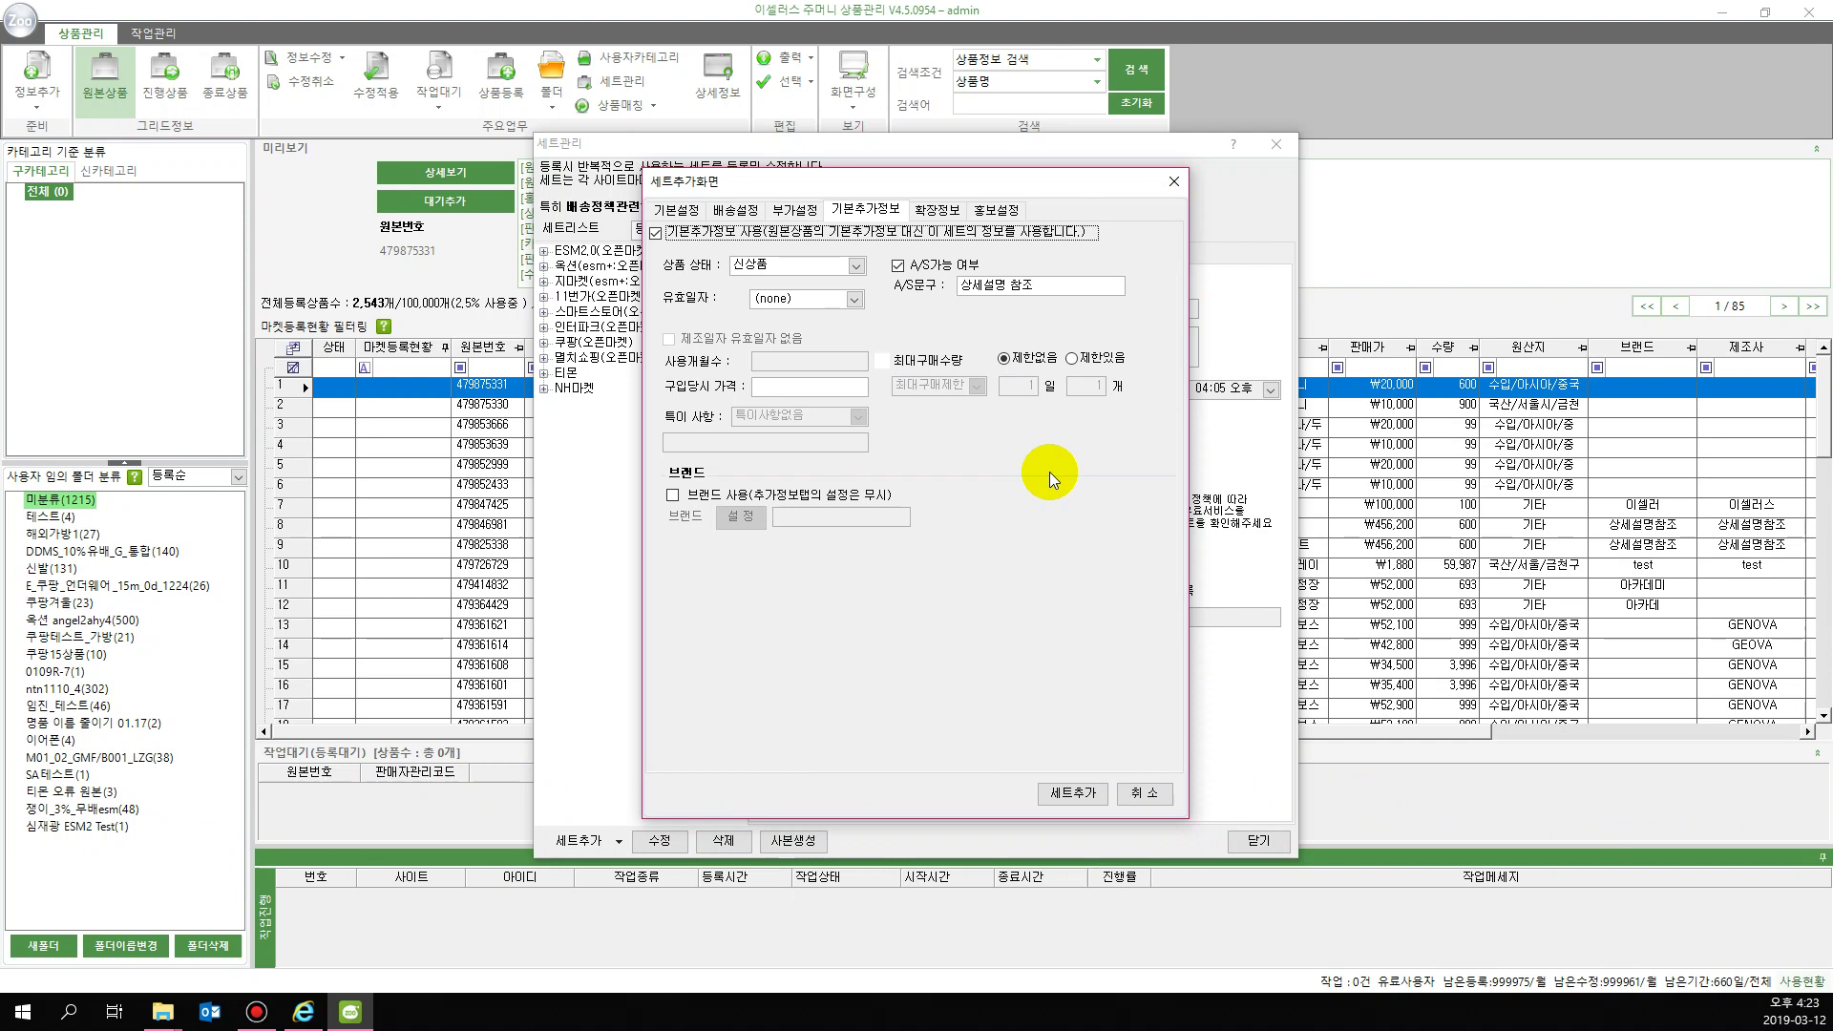
pyautogui.click(828, 270)
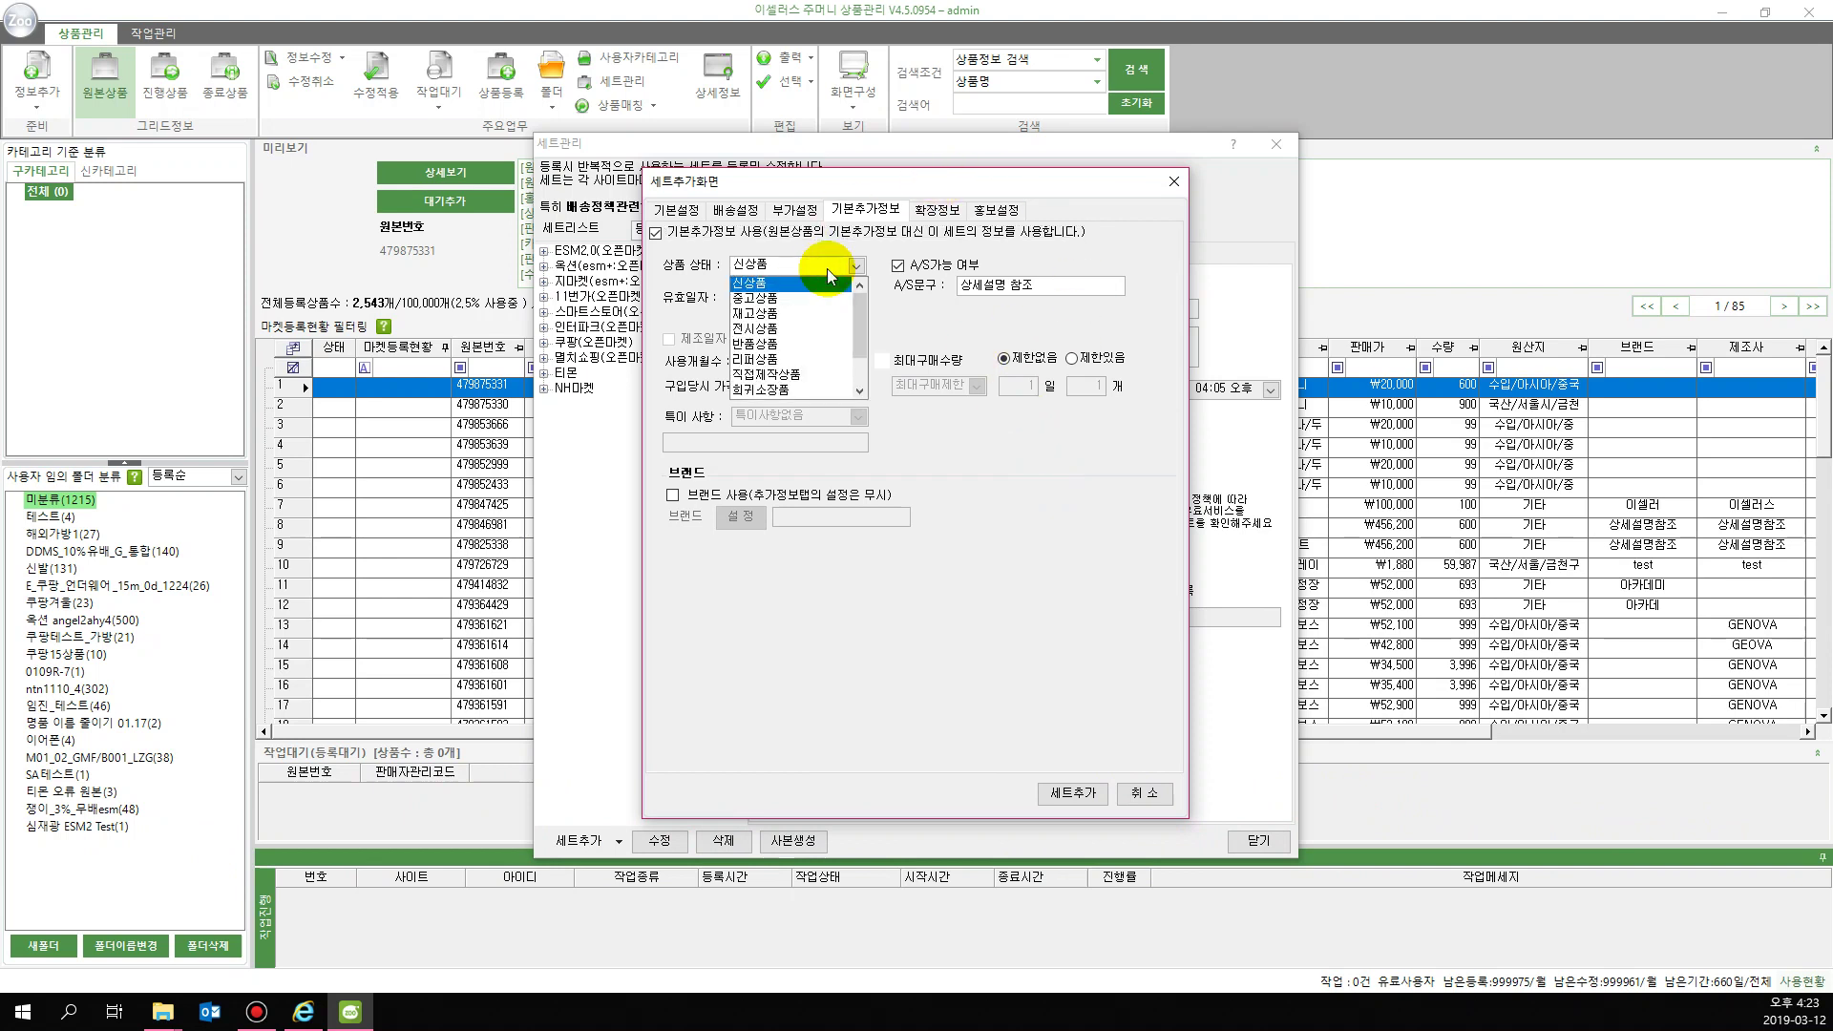
pyautogui.click(835, 286)
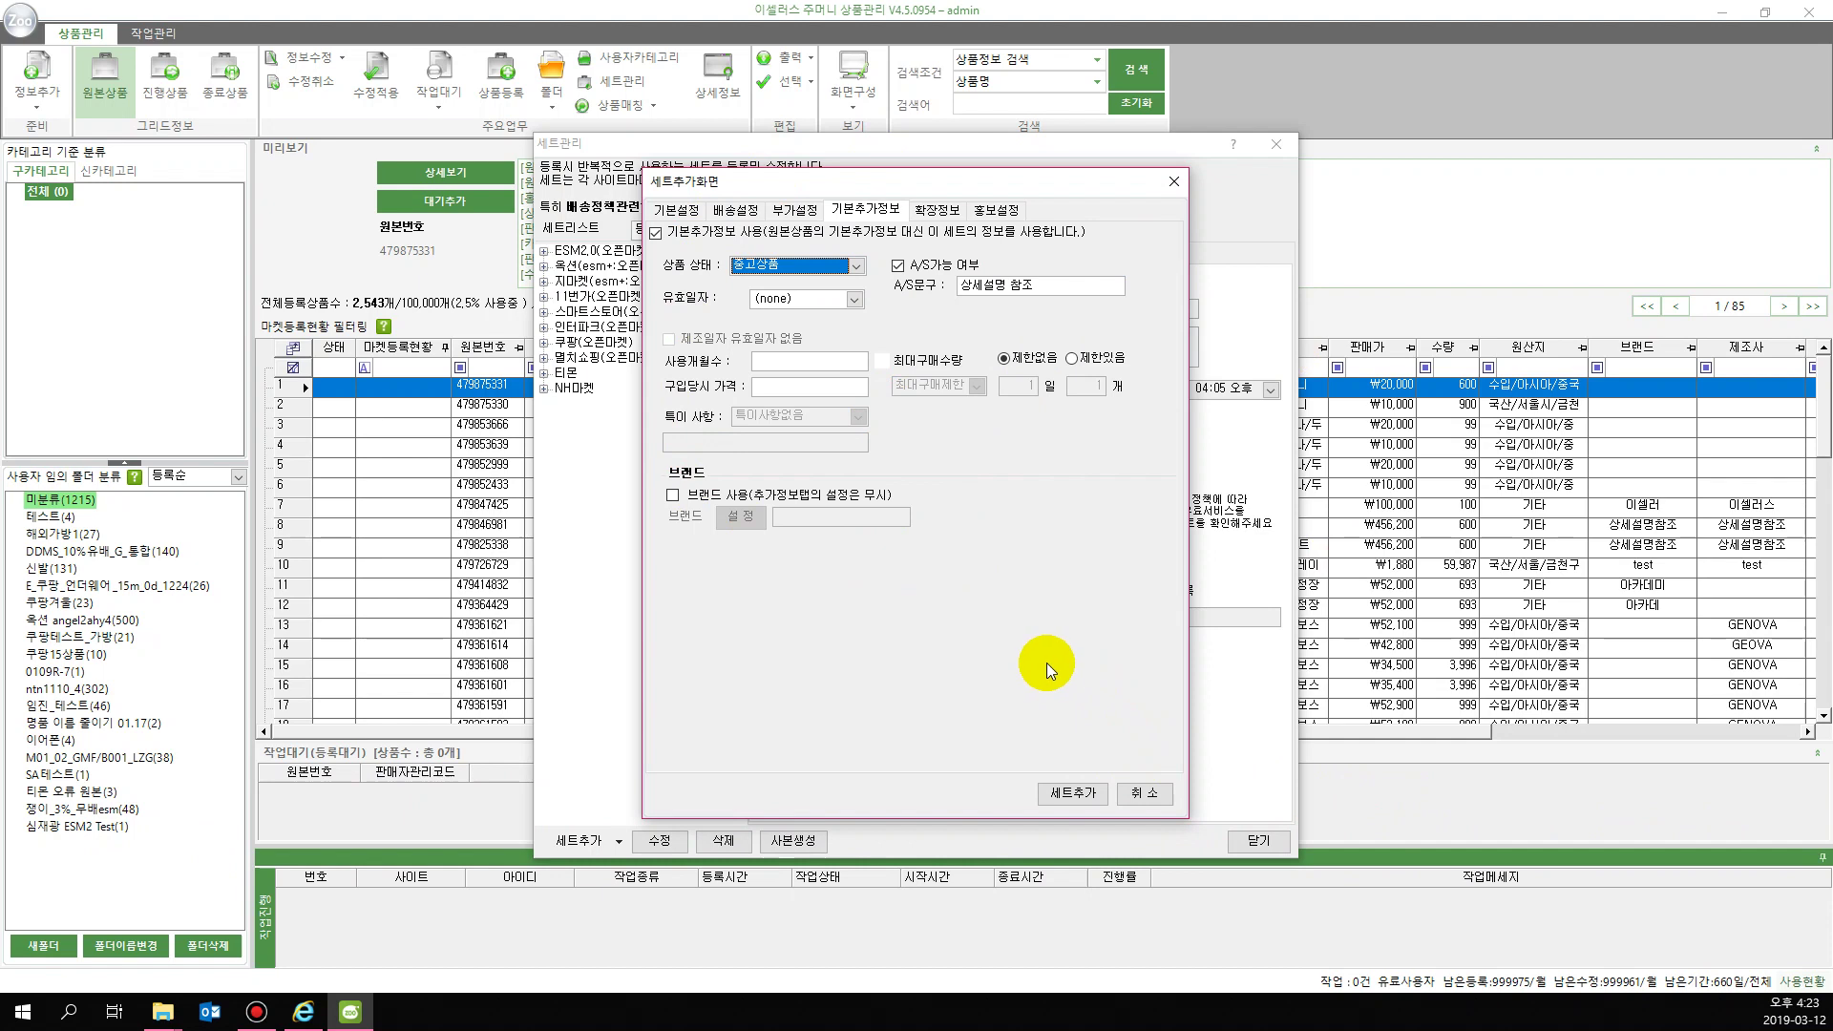
pyautogui.click(725, 232)
# Check the usage options of the 확장정보 and 기본추가정보 settings
pyautogui.click(938, 210)
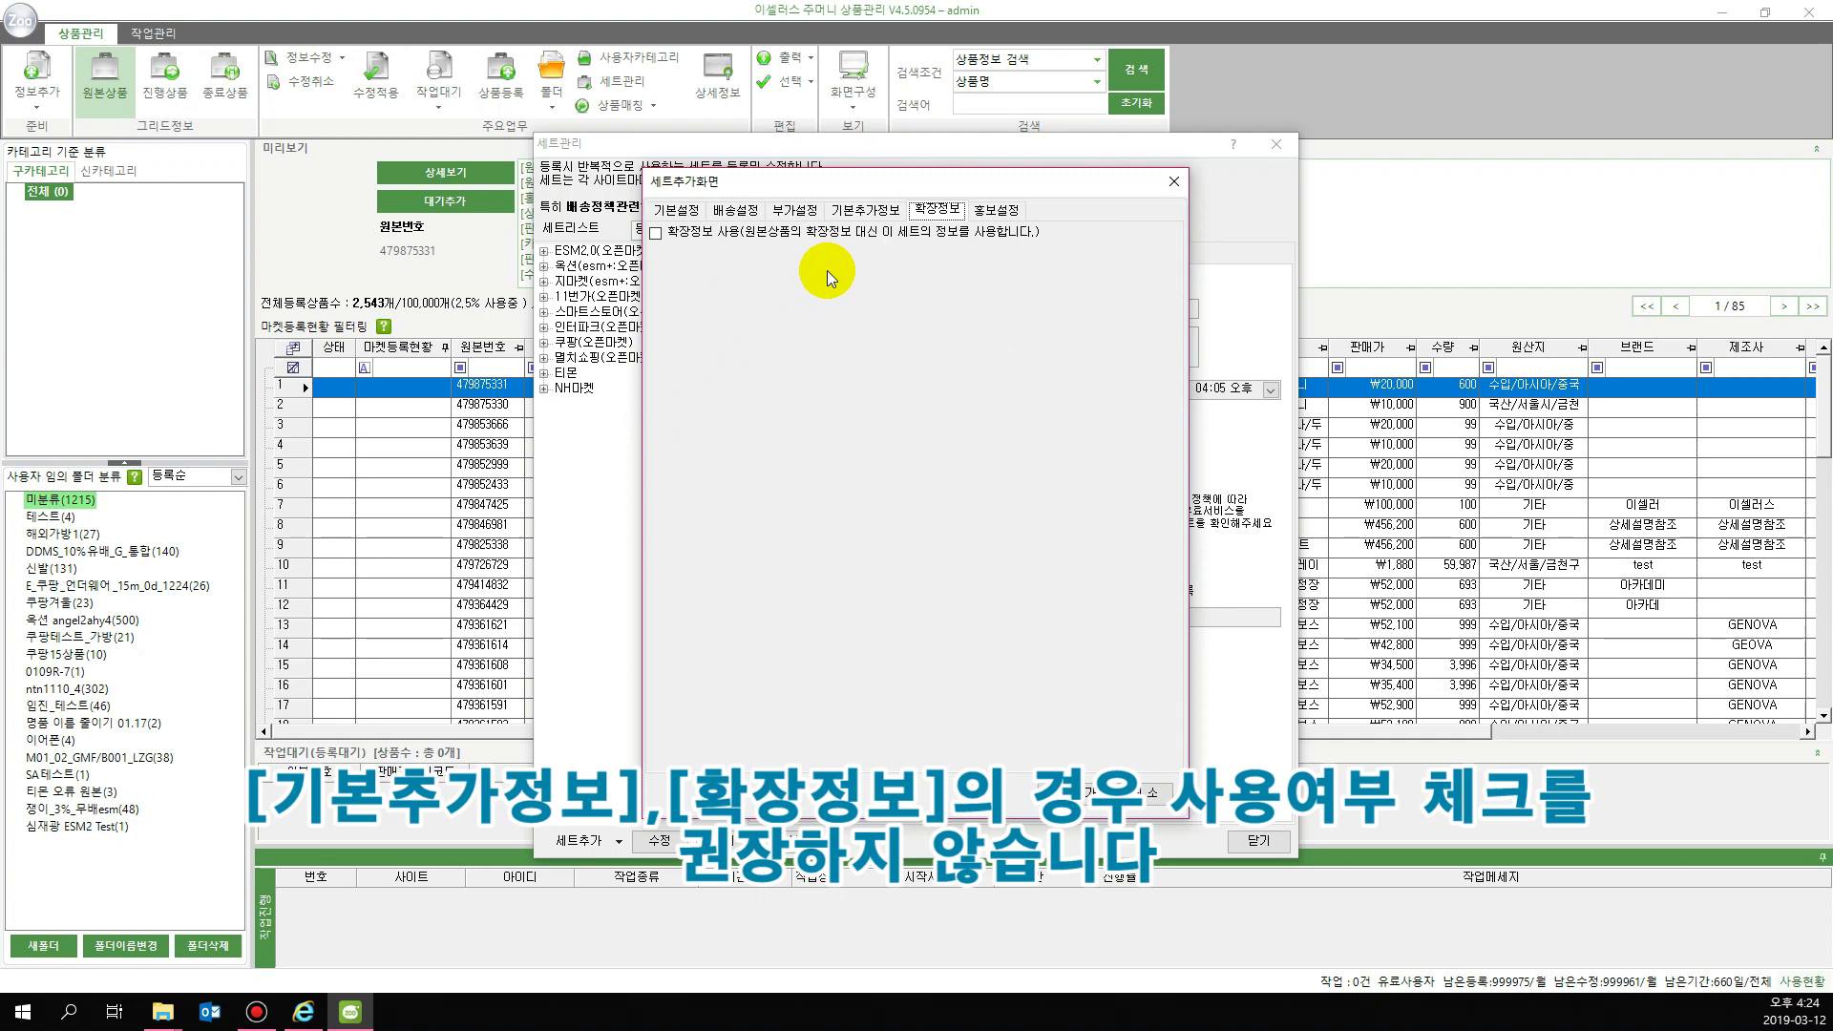
pyautogui.click(878, 212)
pyautogui.click(926, 212)
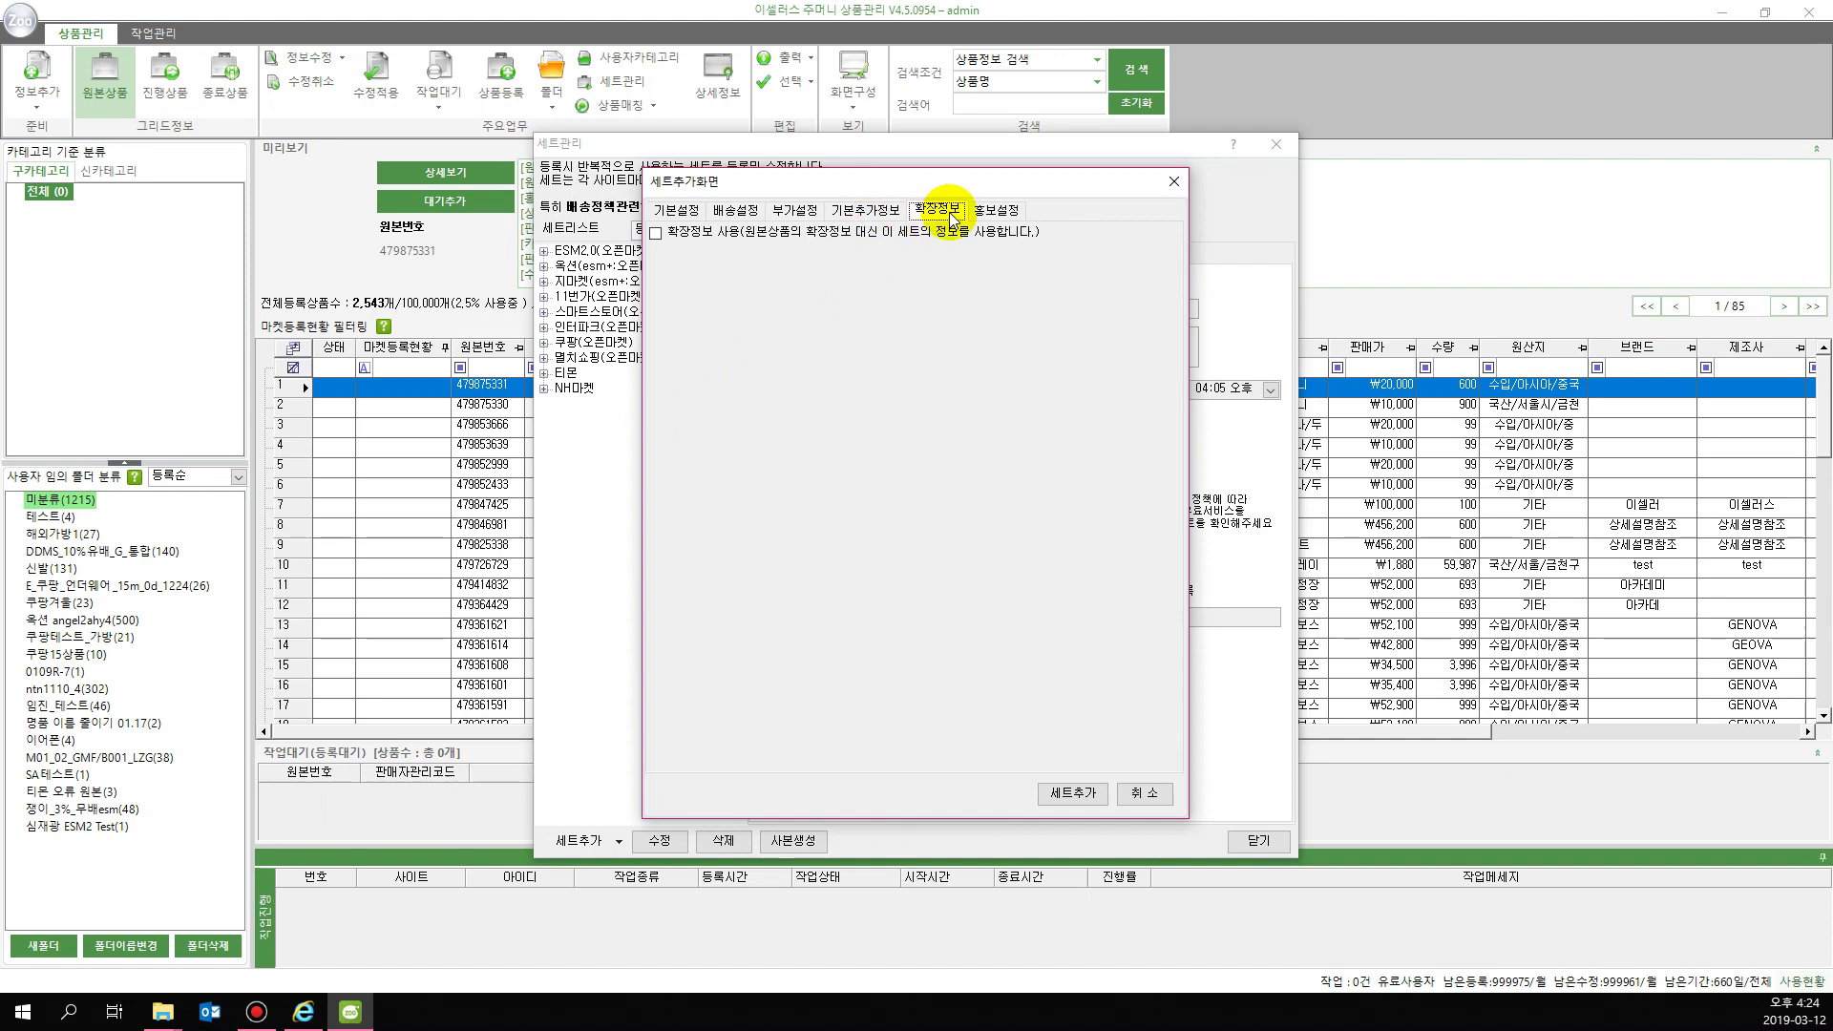
# In the promotion settings (홍보설정), try enabling the 머리글 for the detailed description, and disable it again
pyautogui.click(1000, 214)
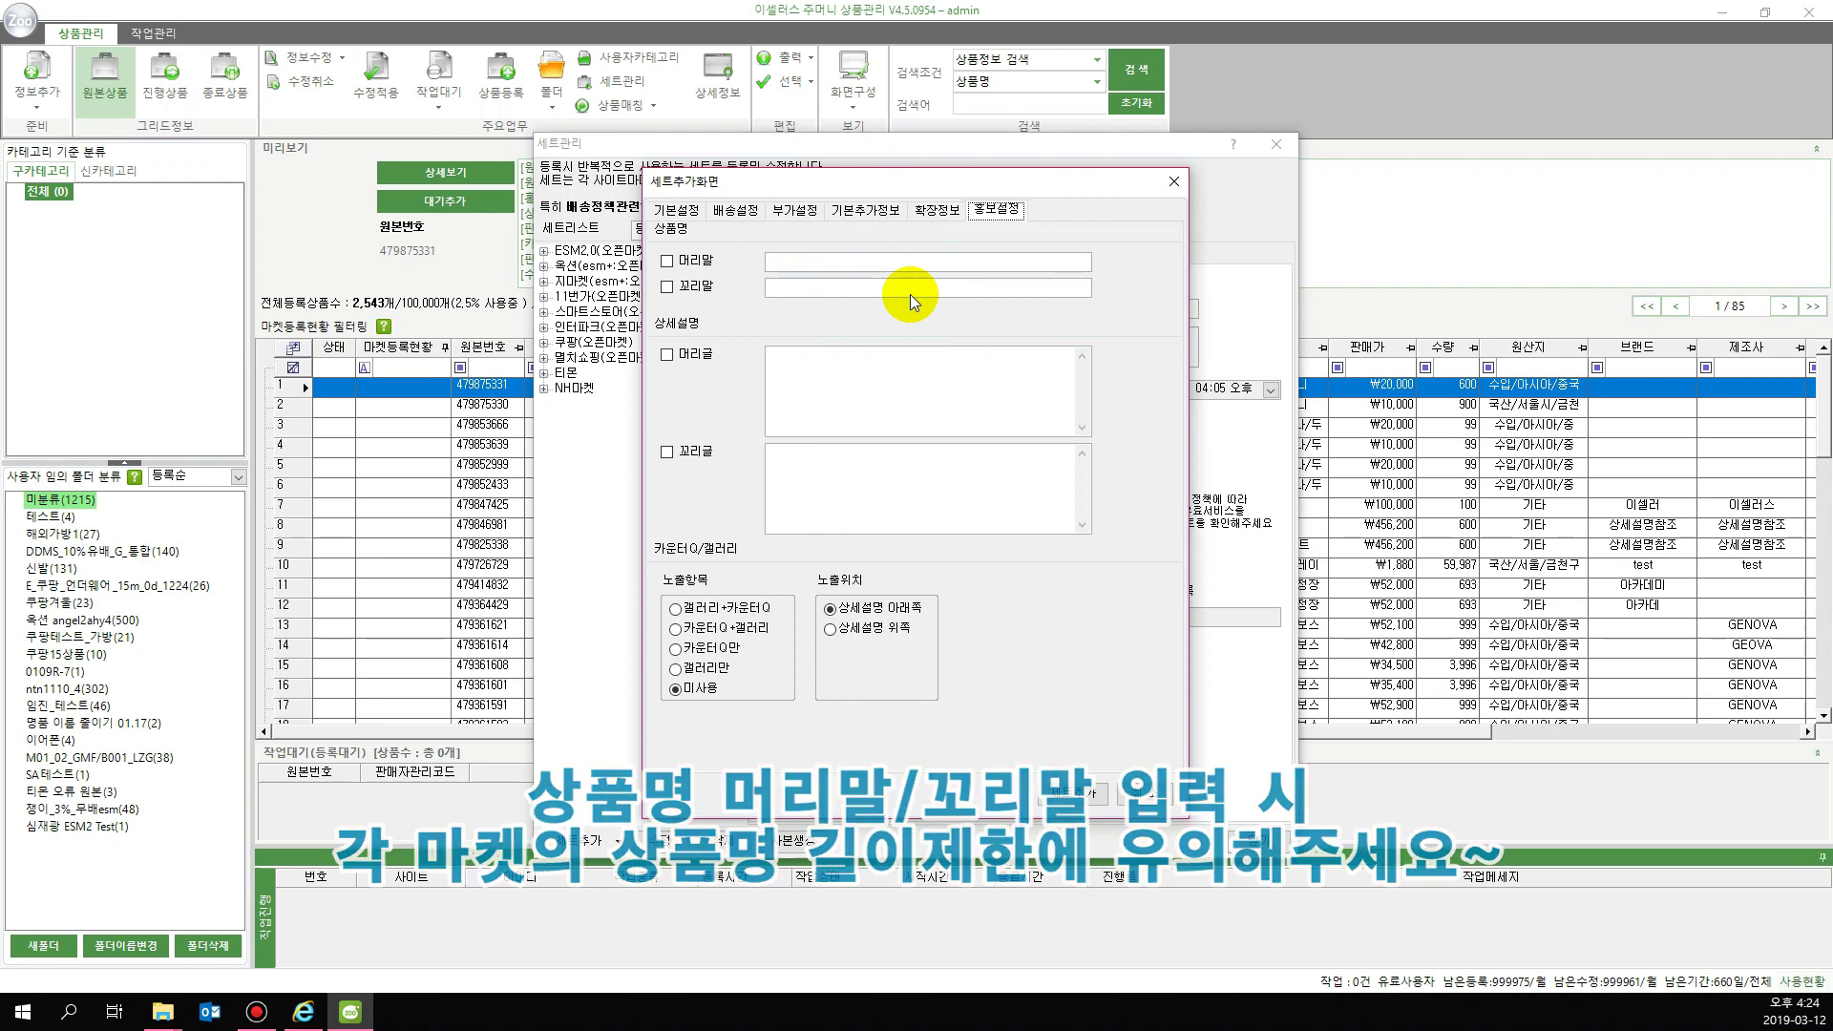
pyautogui.click(886, 368)
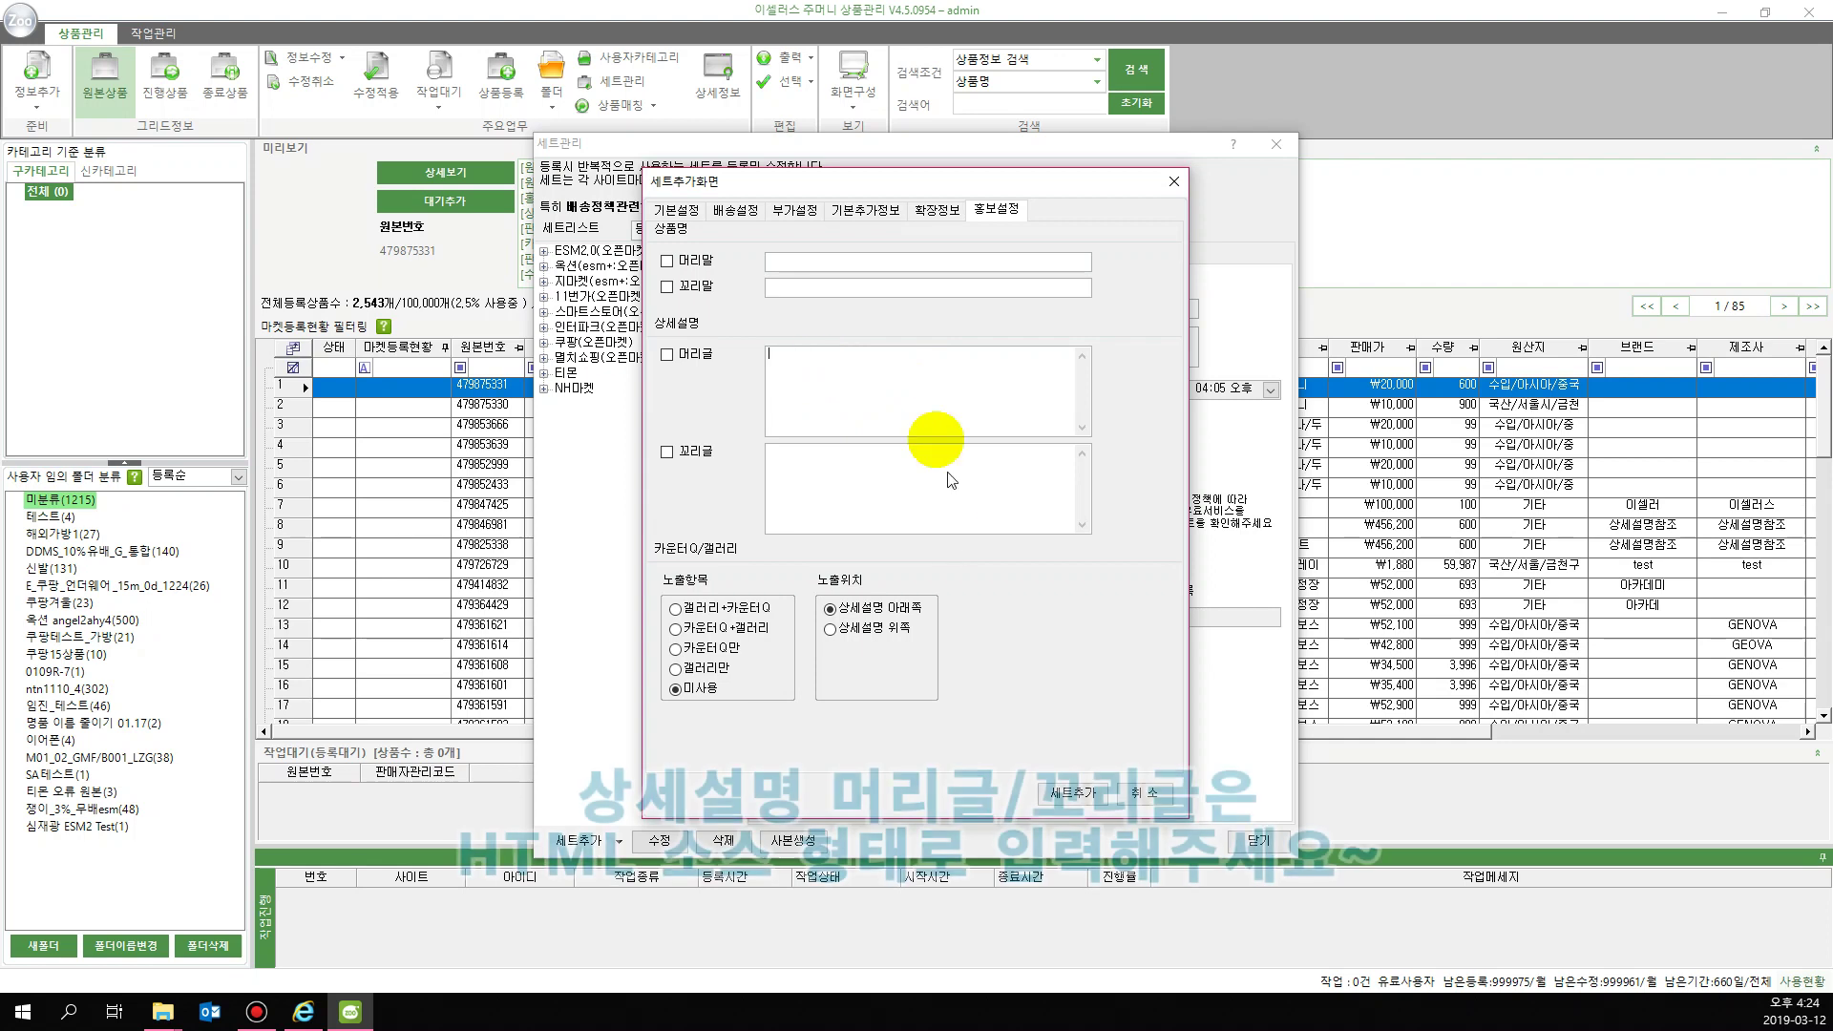
pyautogui.click(943, 506)
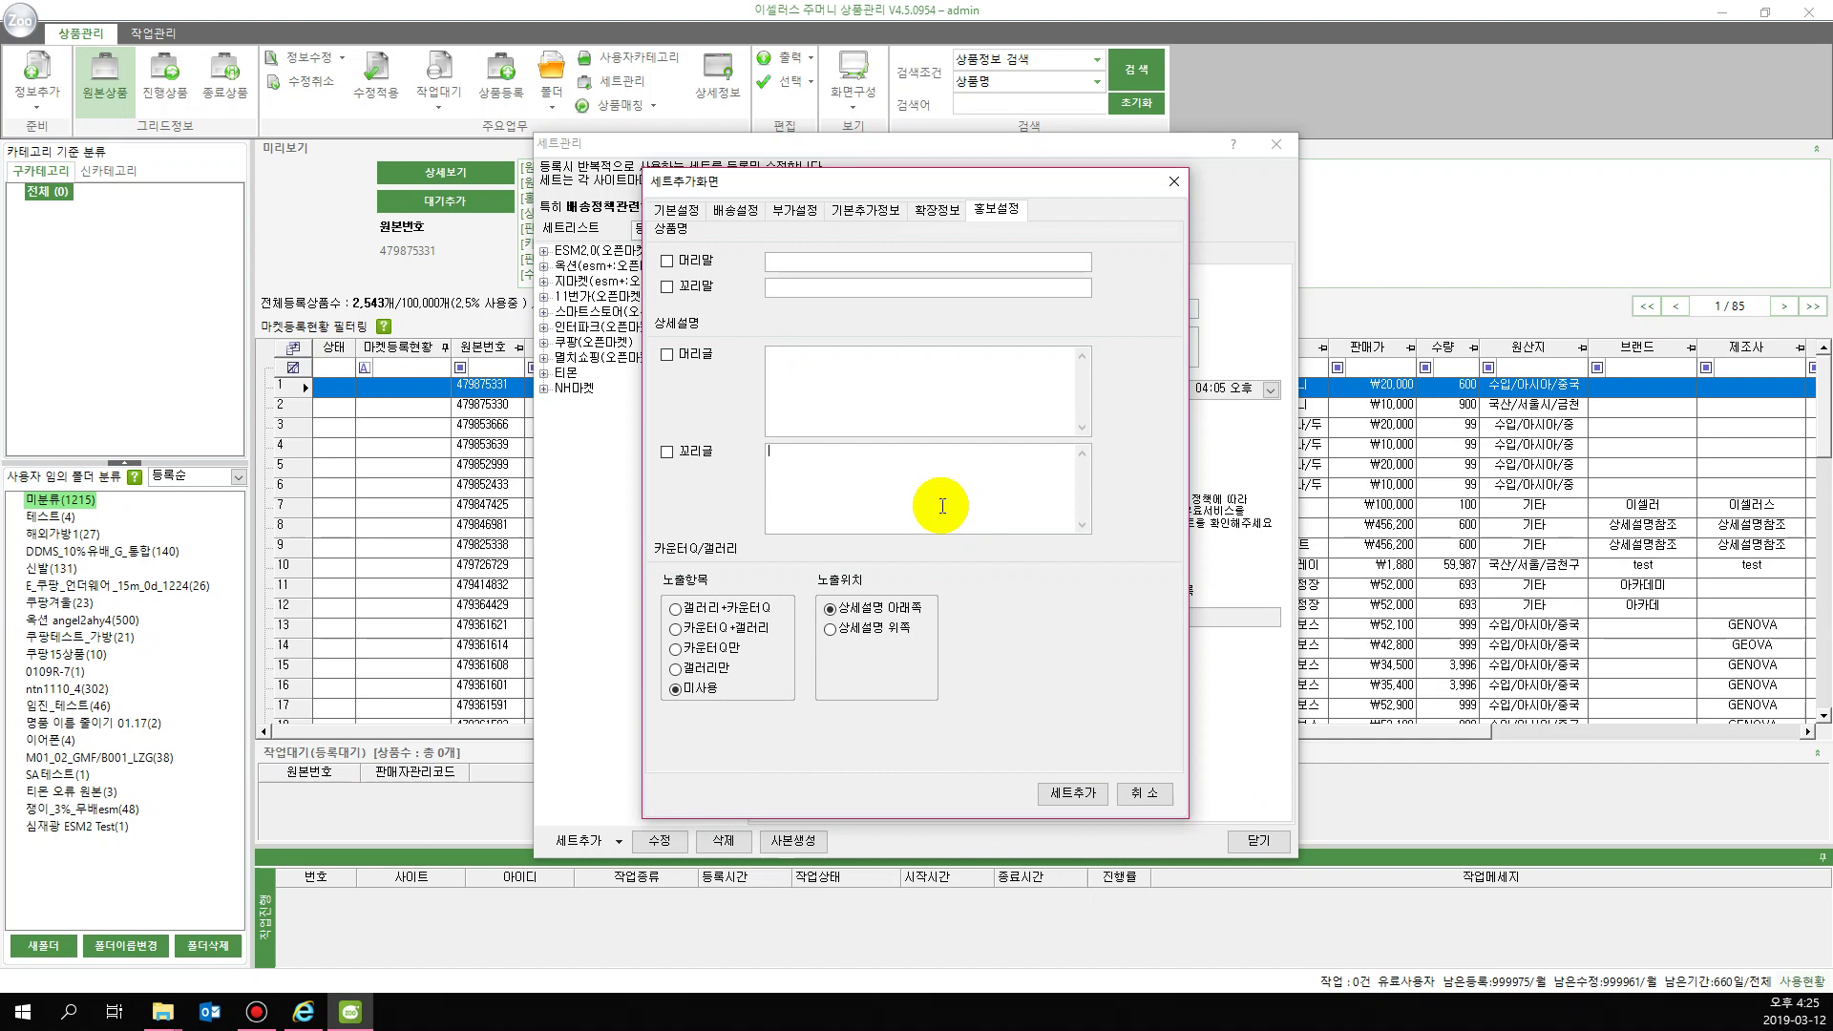
pyautogui.click(940, 405)
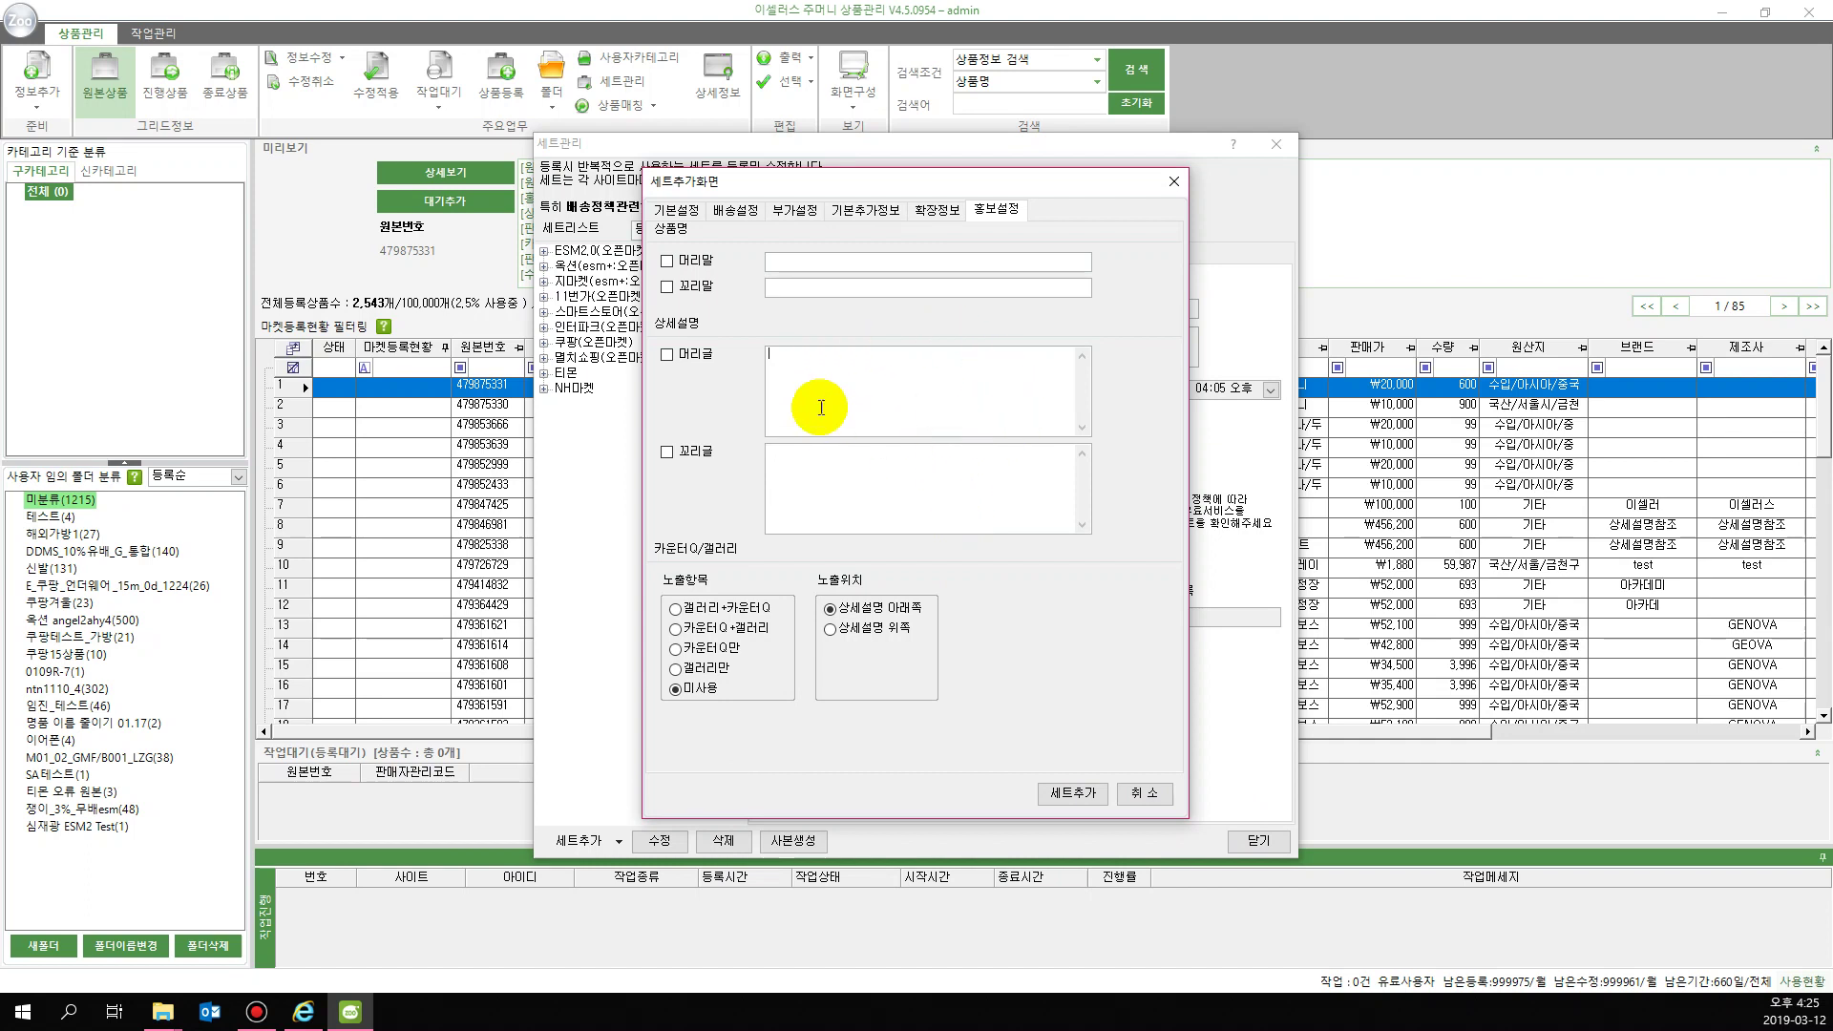
pyautogui.click(690, 355)
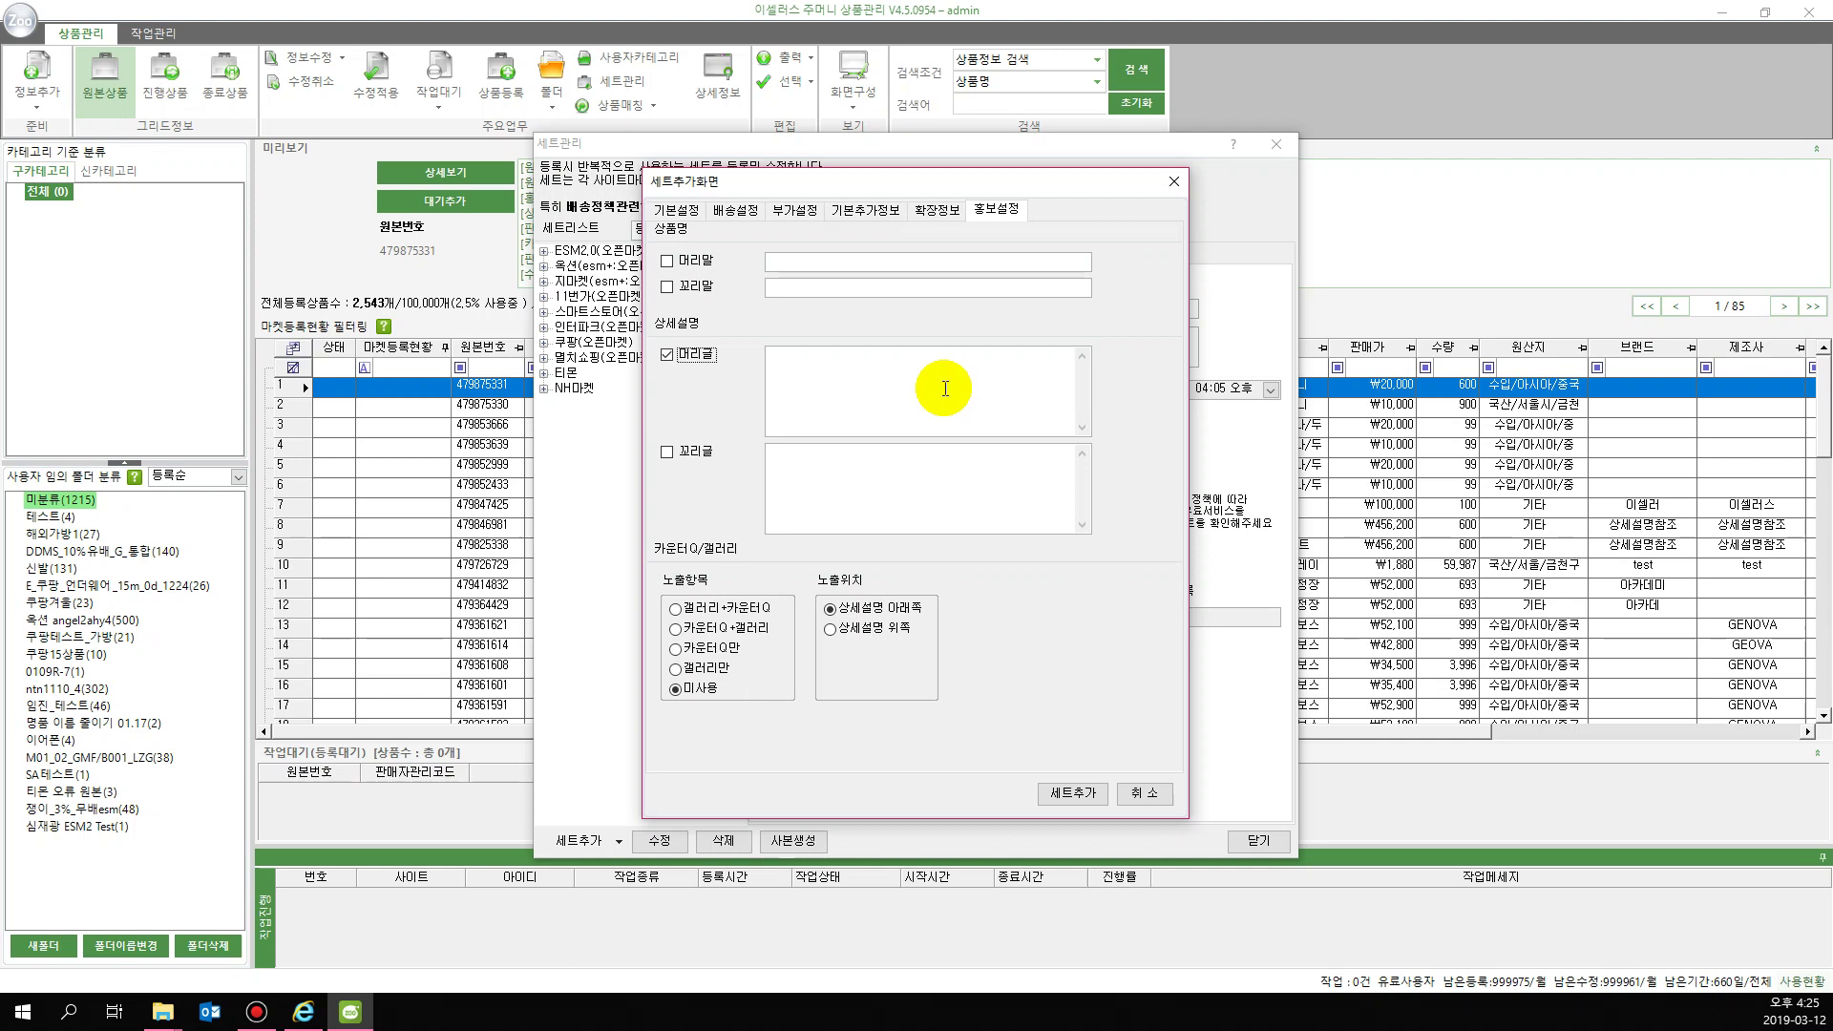
pyautogui.click(668, 355)
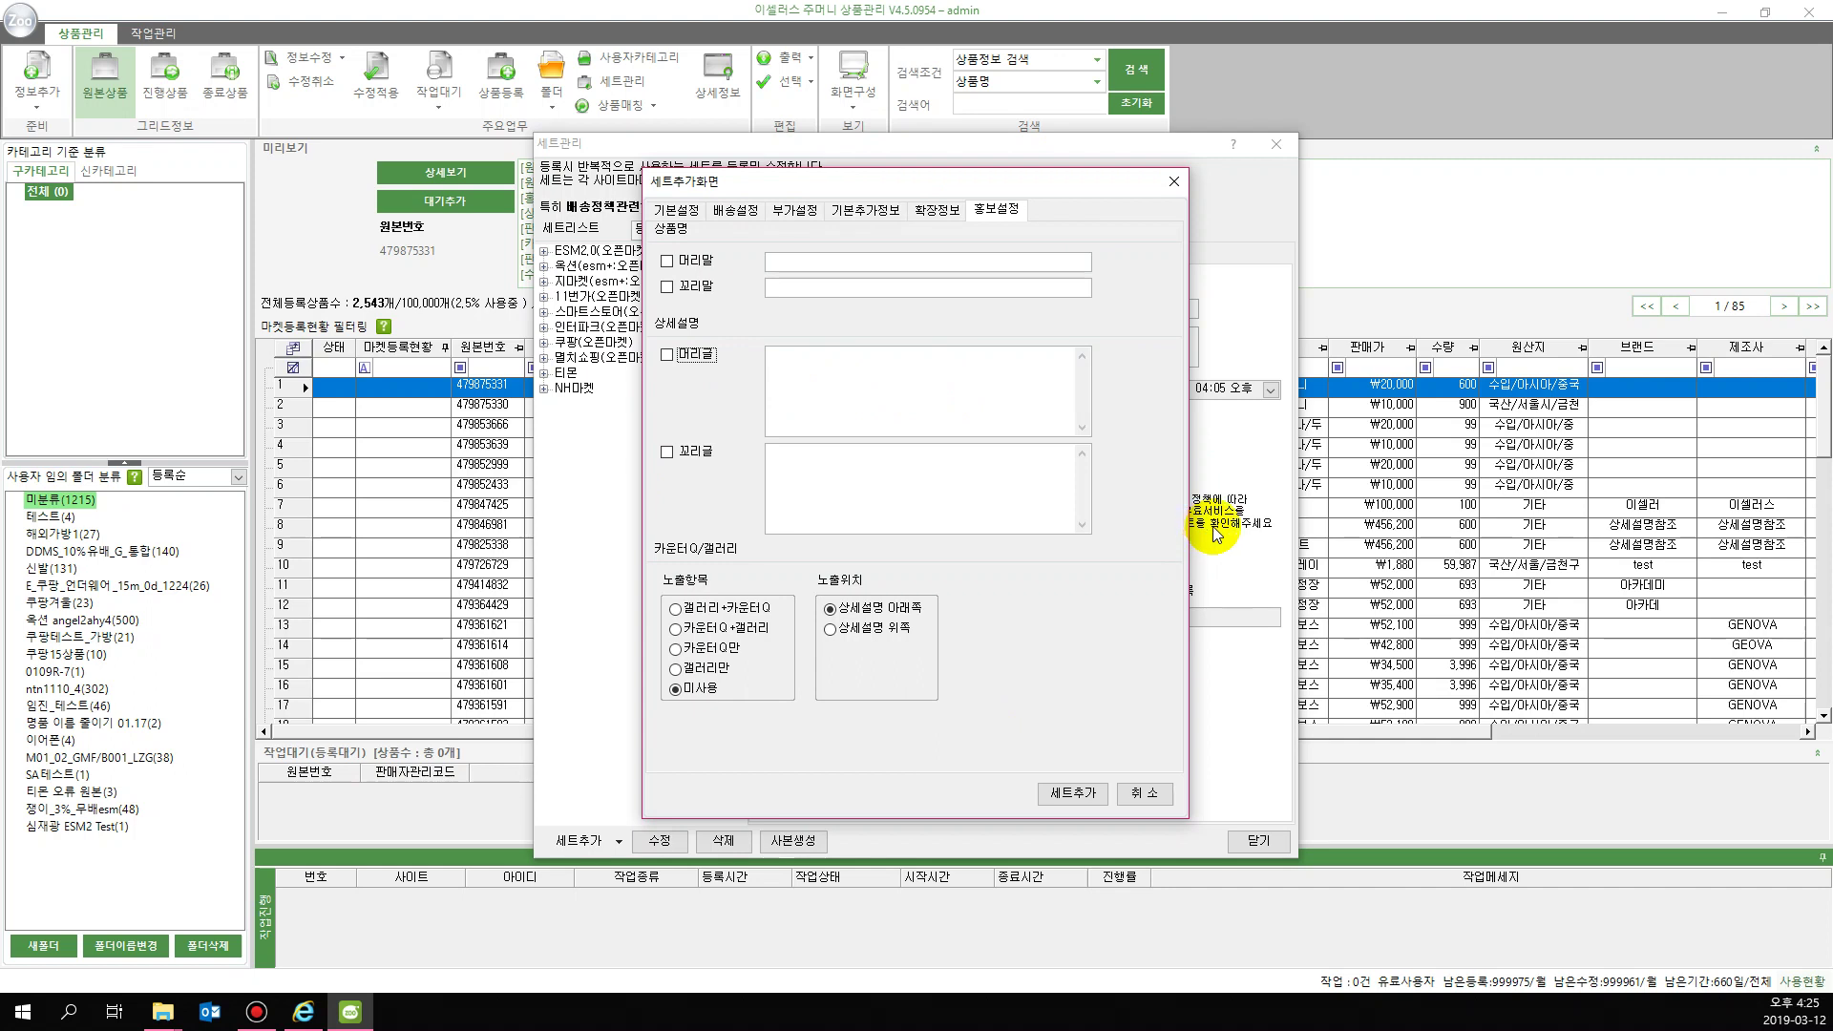
# Add the configured set and confirm its creation
pyautogui.click(1082, 801)
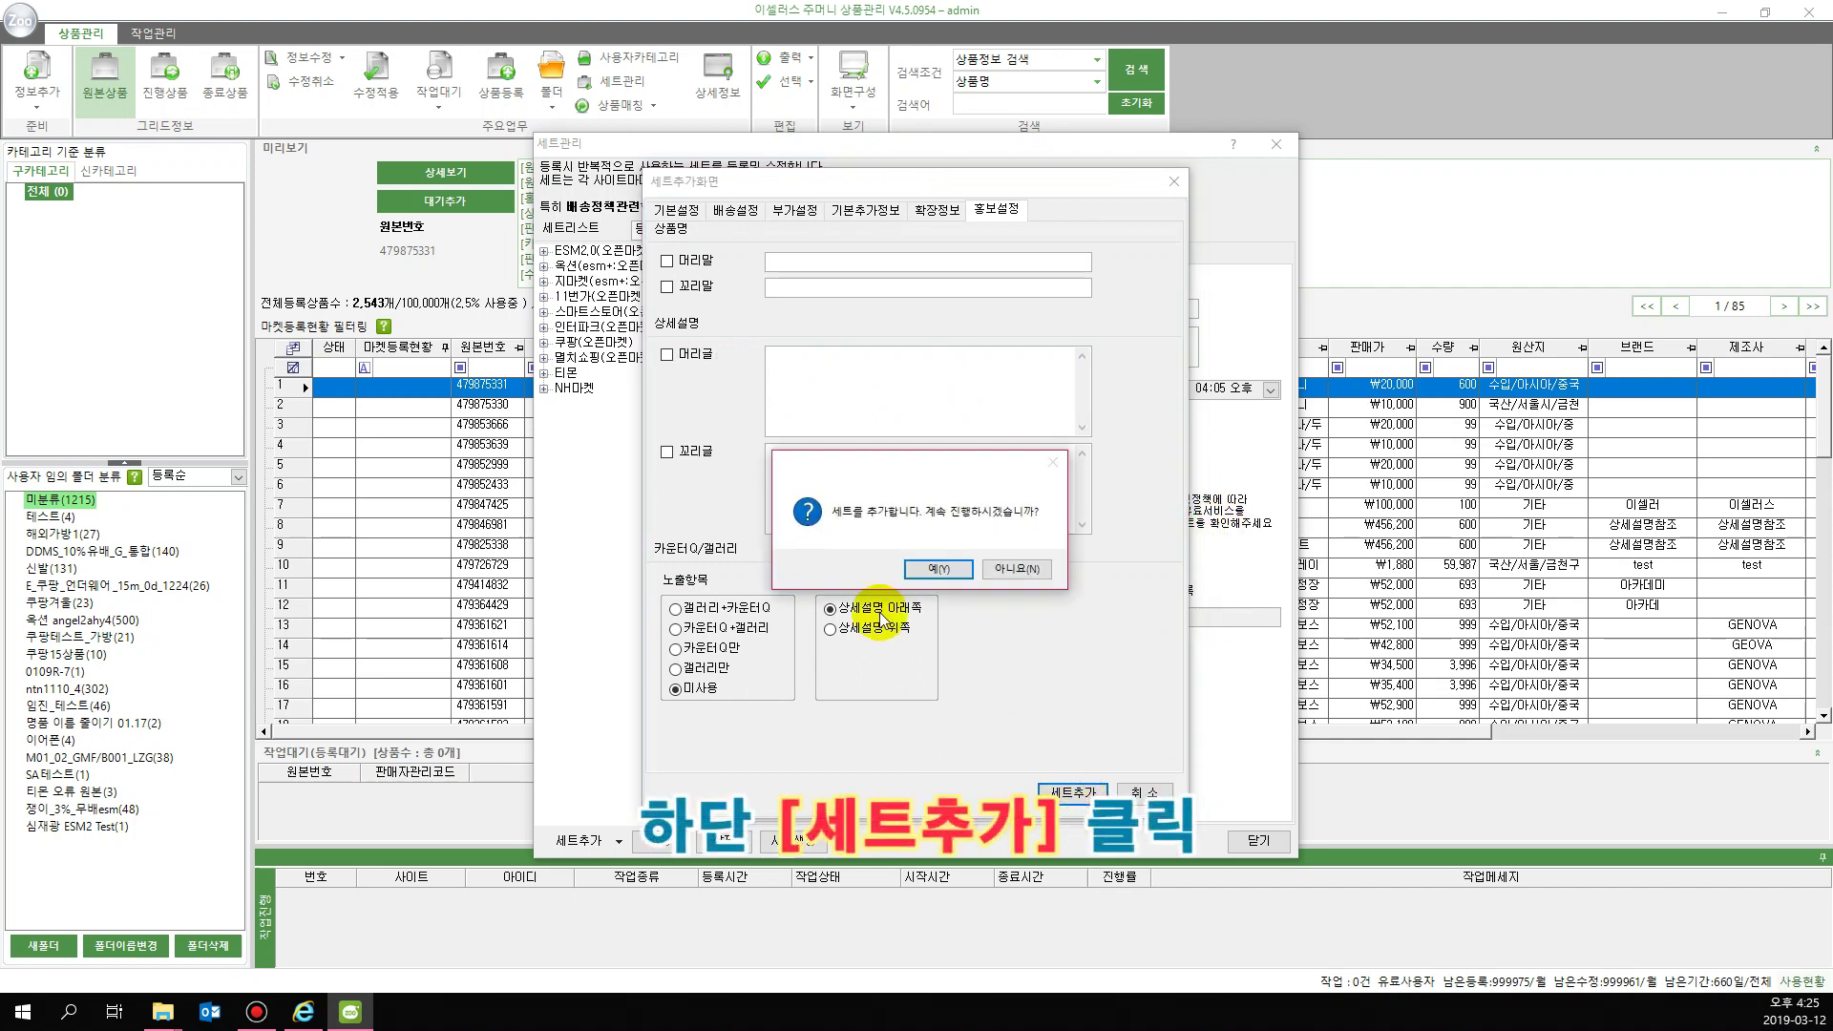
pyautogui.click(951, 570)
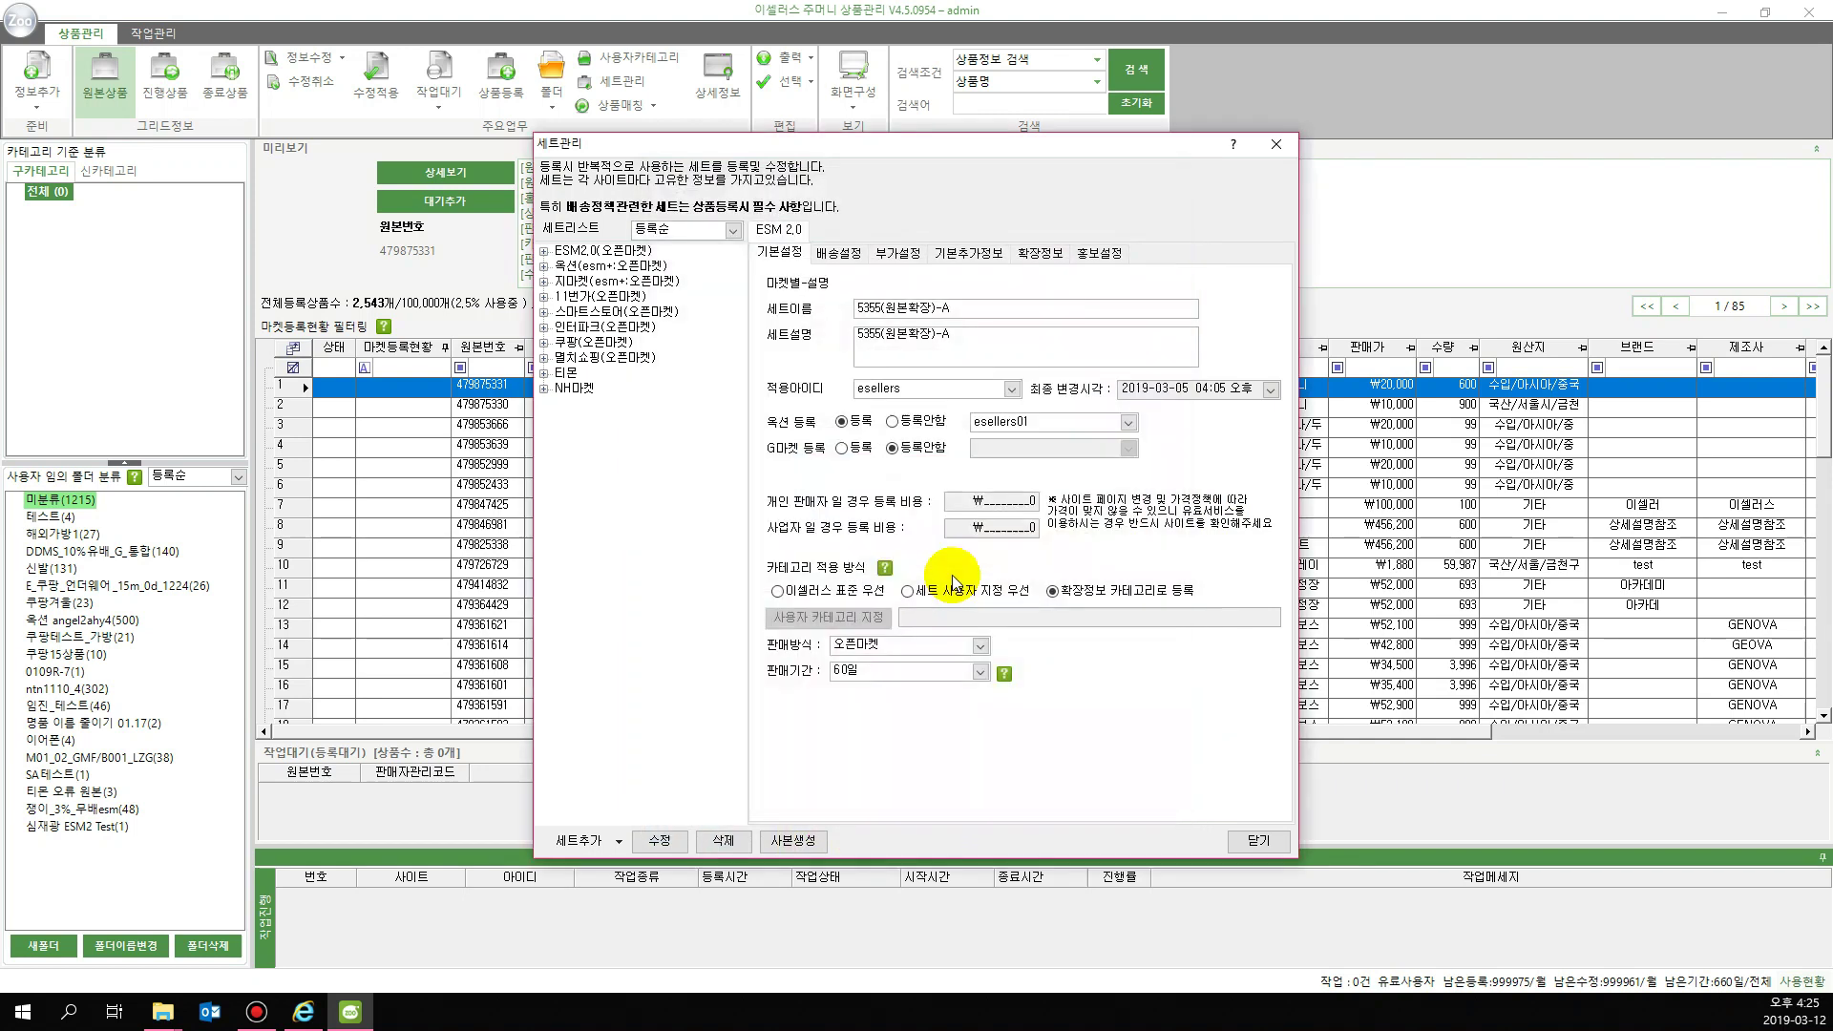
# Open the 옥션 set 유료배송 2500원 and change its shipping fee type to 무료
pyautogui.click(544, 251)
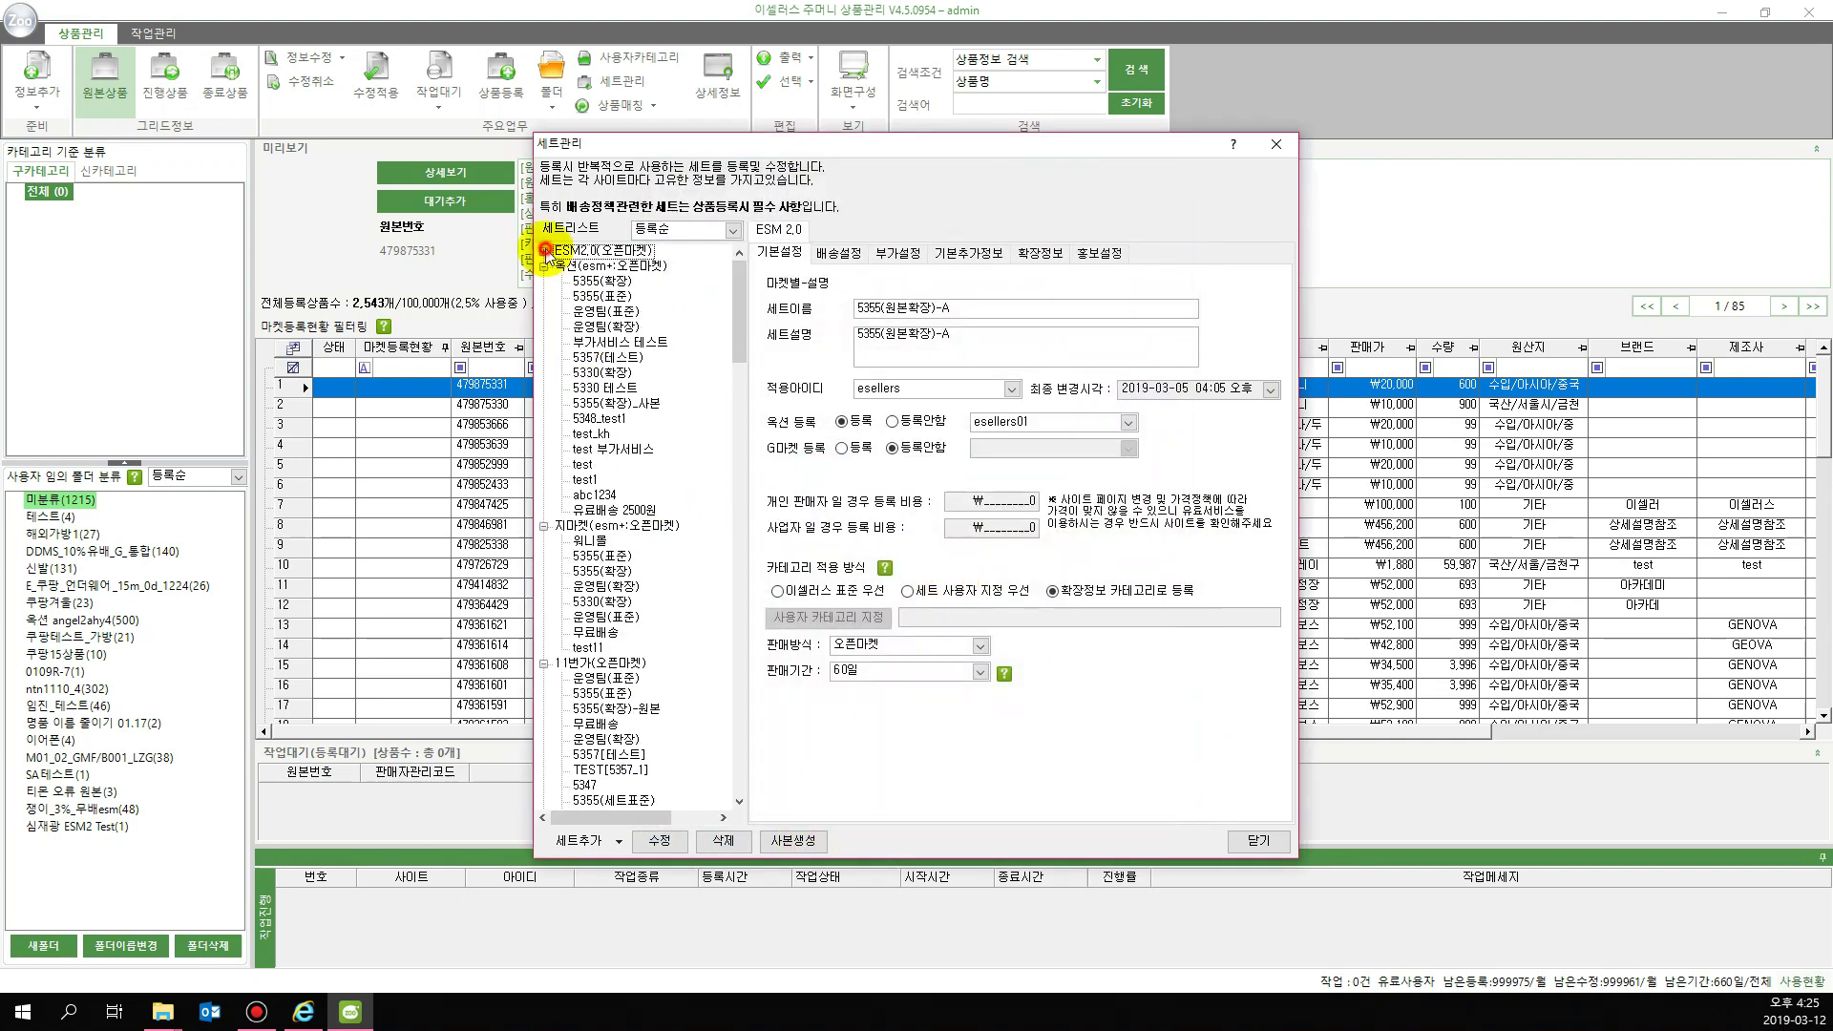
pyautogui.click(632, 512)
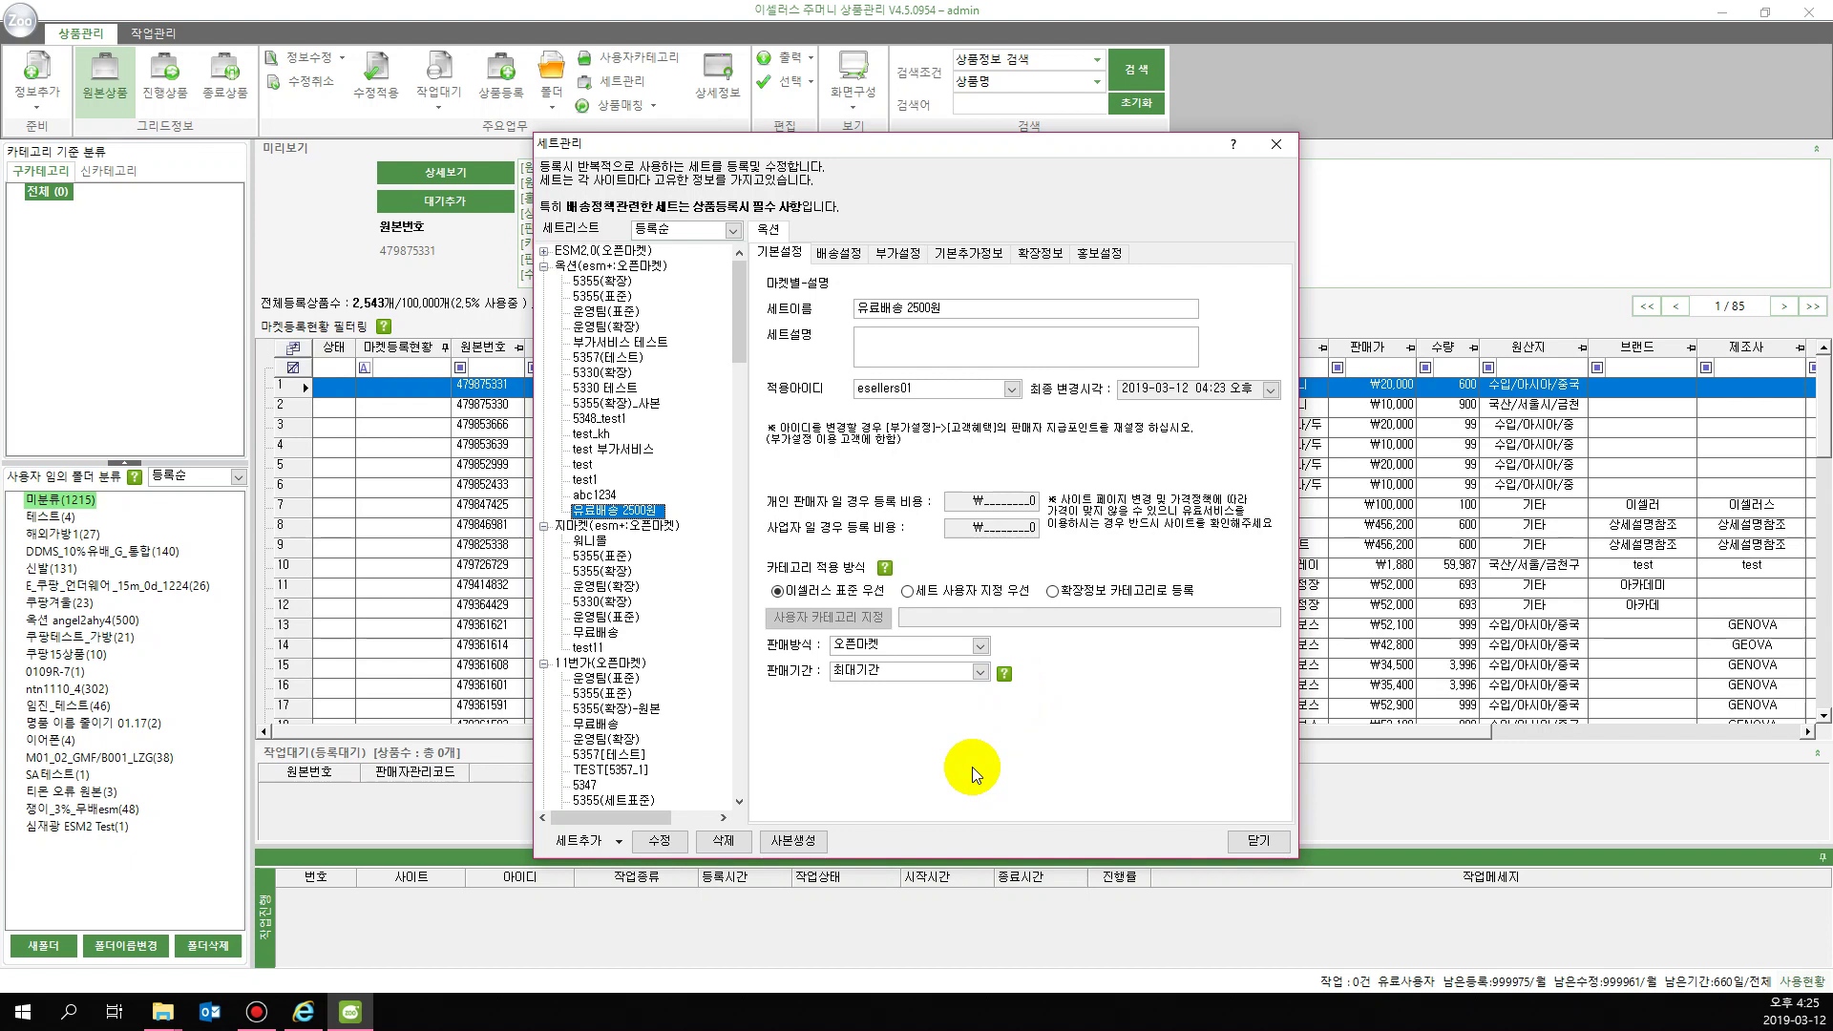
pyautogui.click(838, 252)
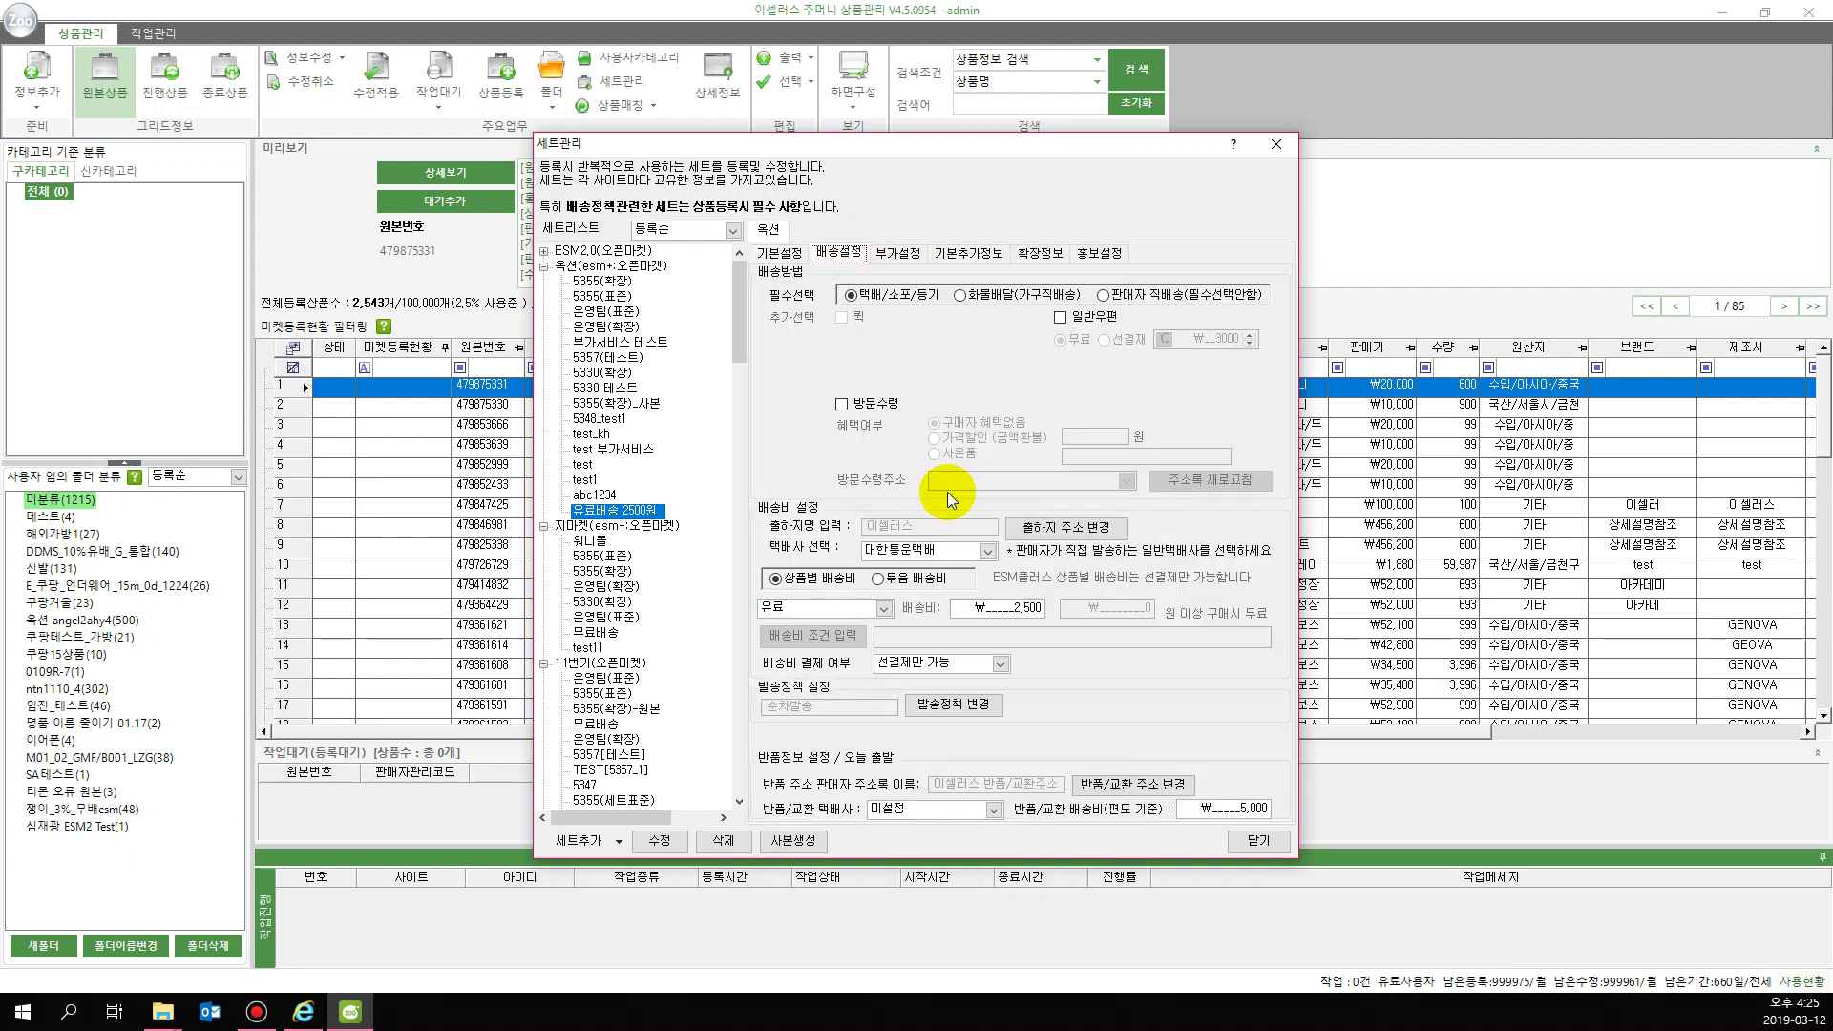
pyautogui.doubleClick(1020, 607)
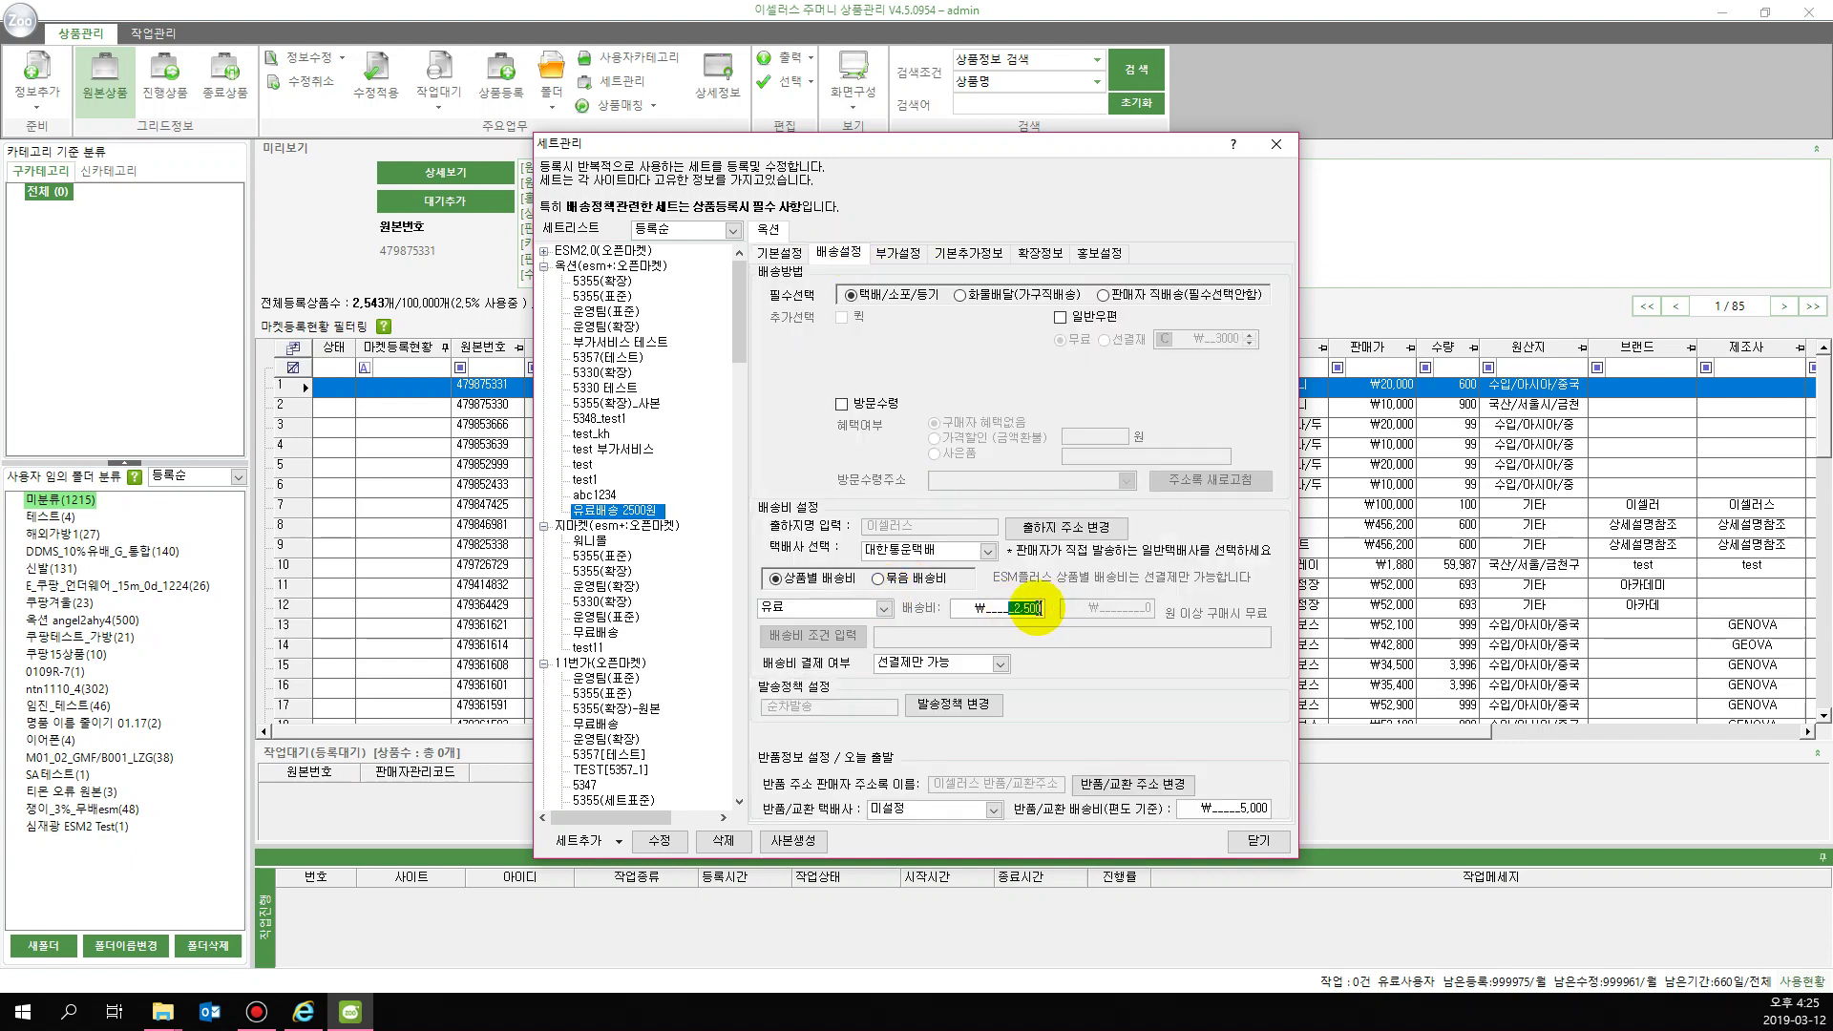
pyautogui.click(884, 607)
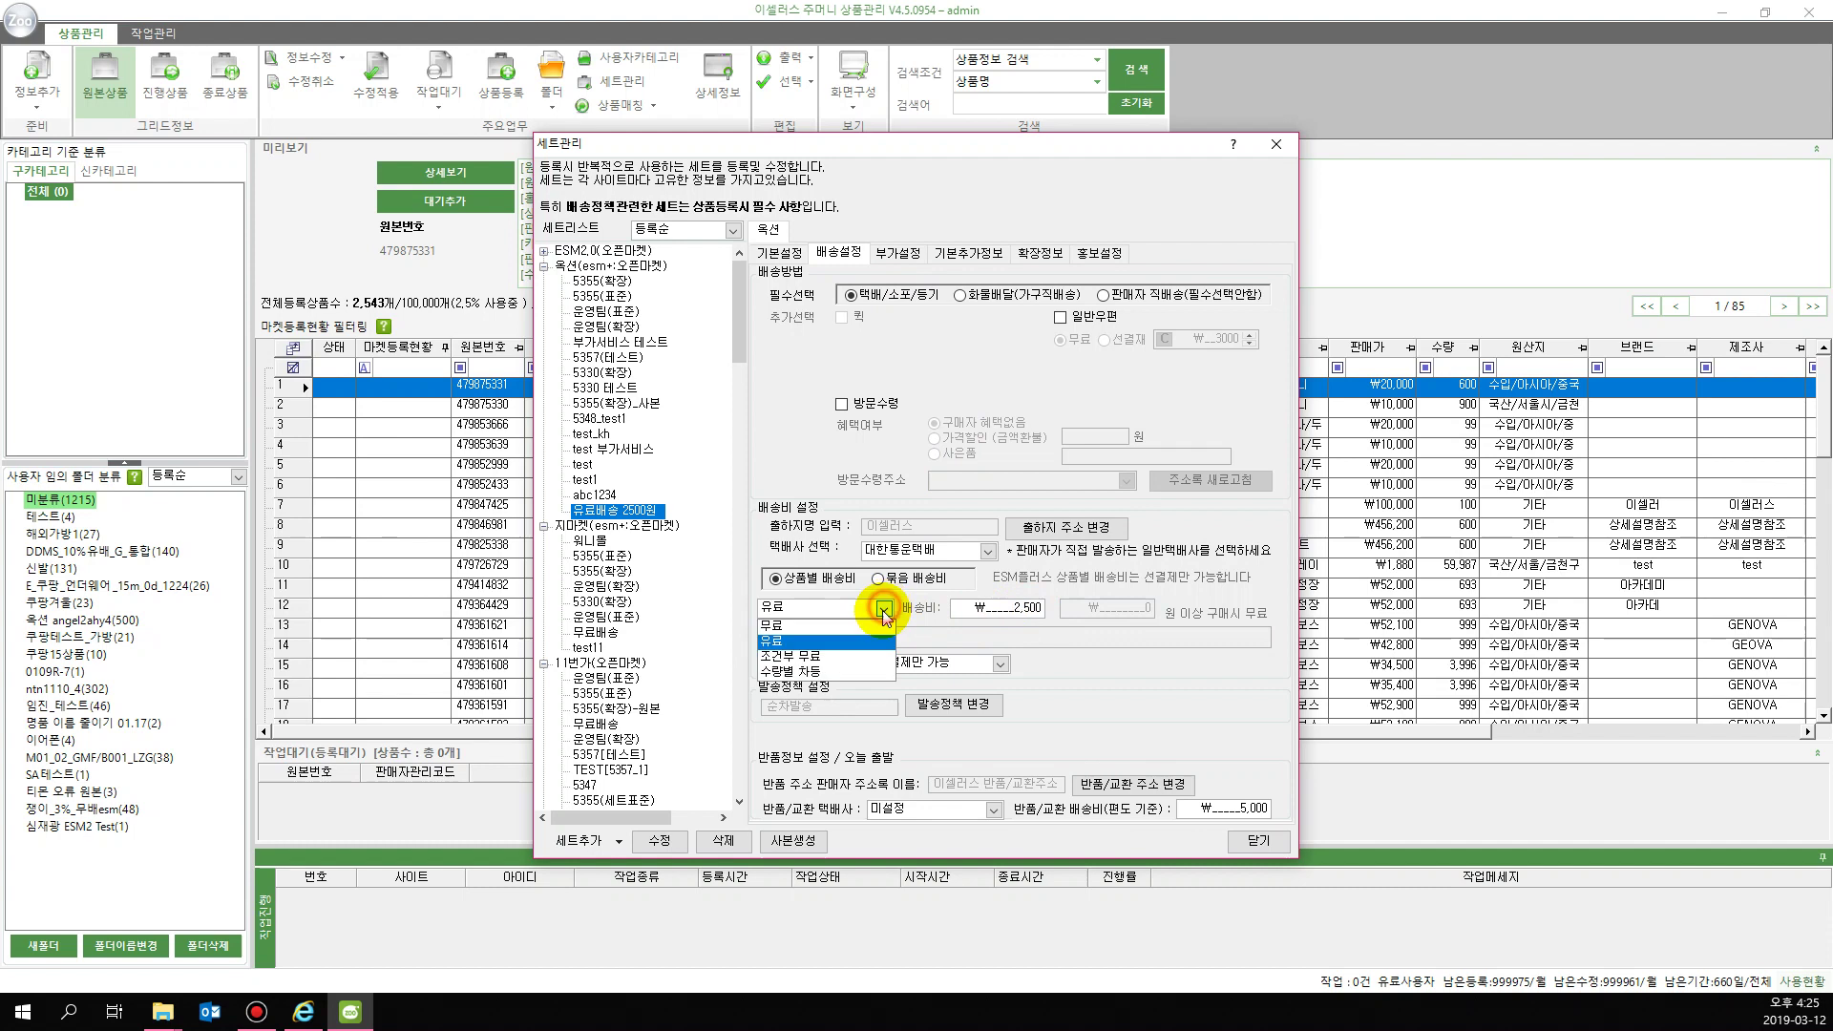
pyautogui.click(865, 625)
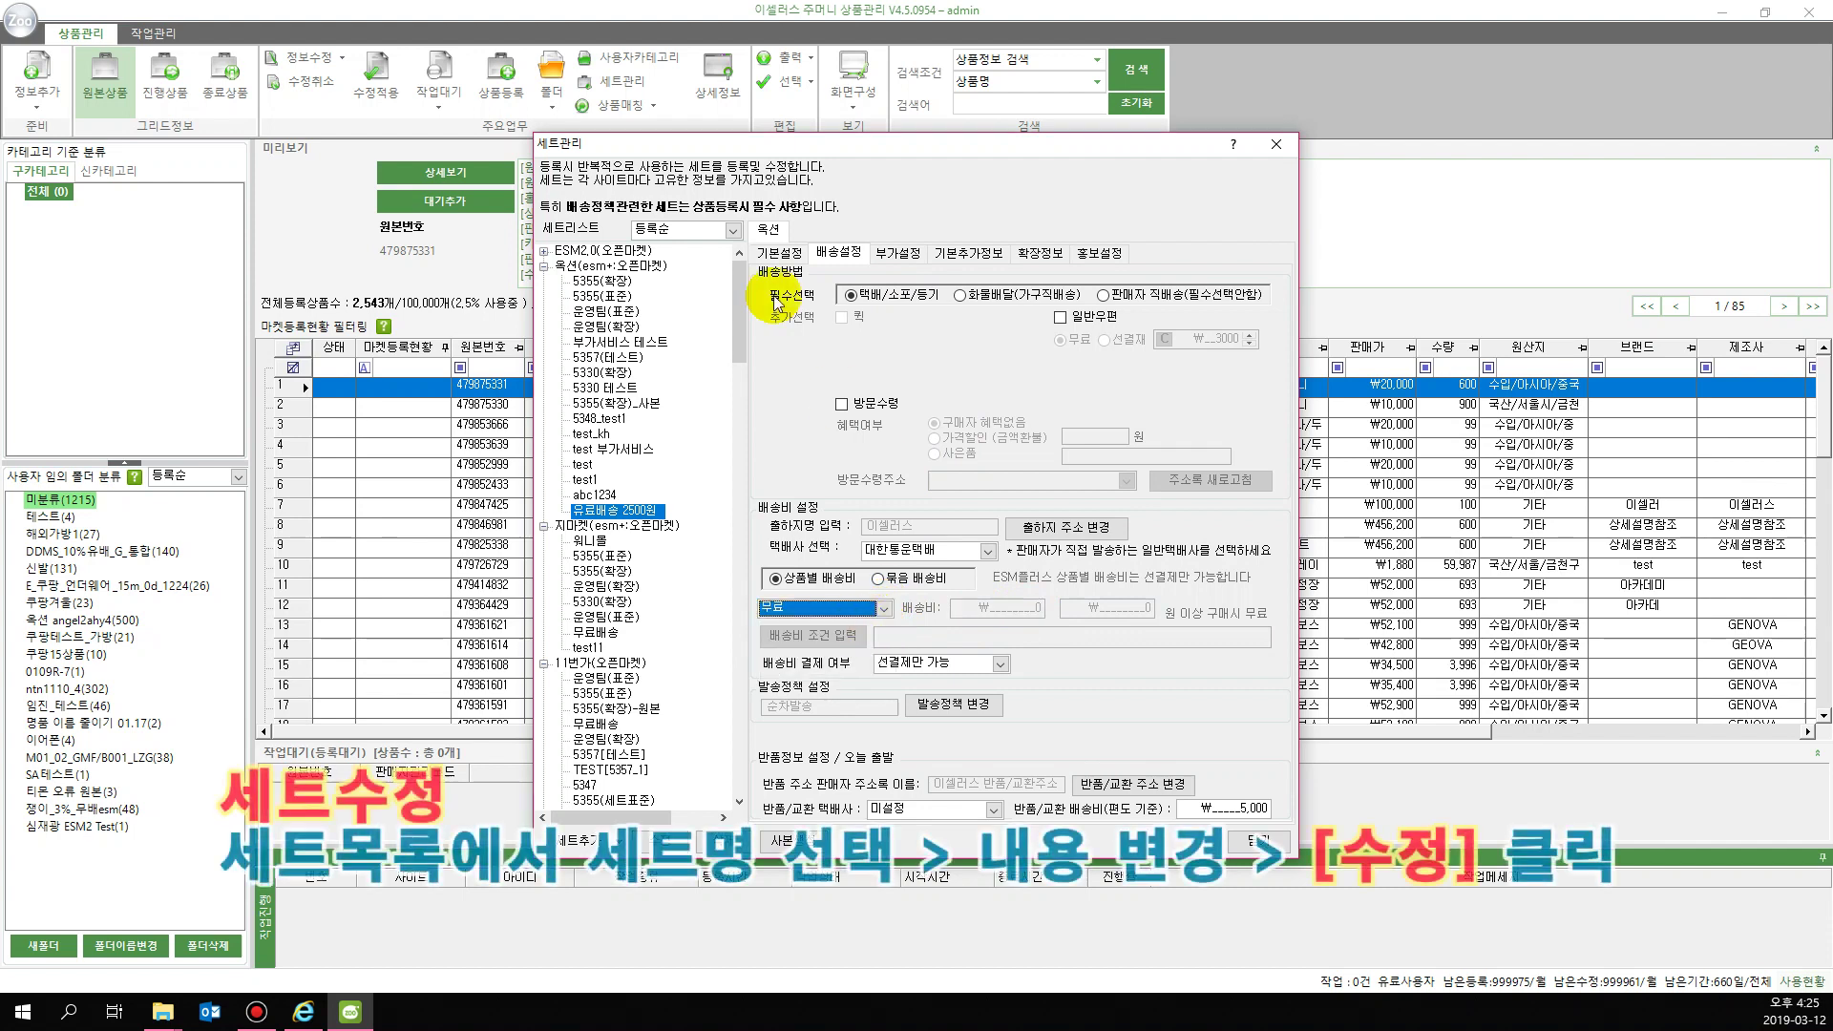
# Rename the set as 무료배송 in its basic settings and save the modification
pyautogui.click(779, 252)
pyautogui.click(962, 307)
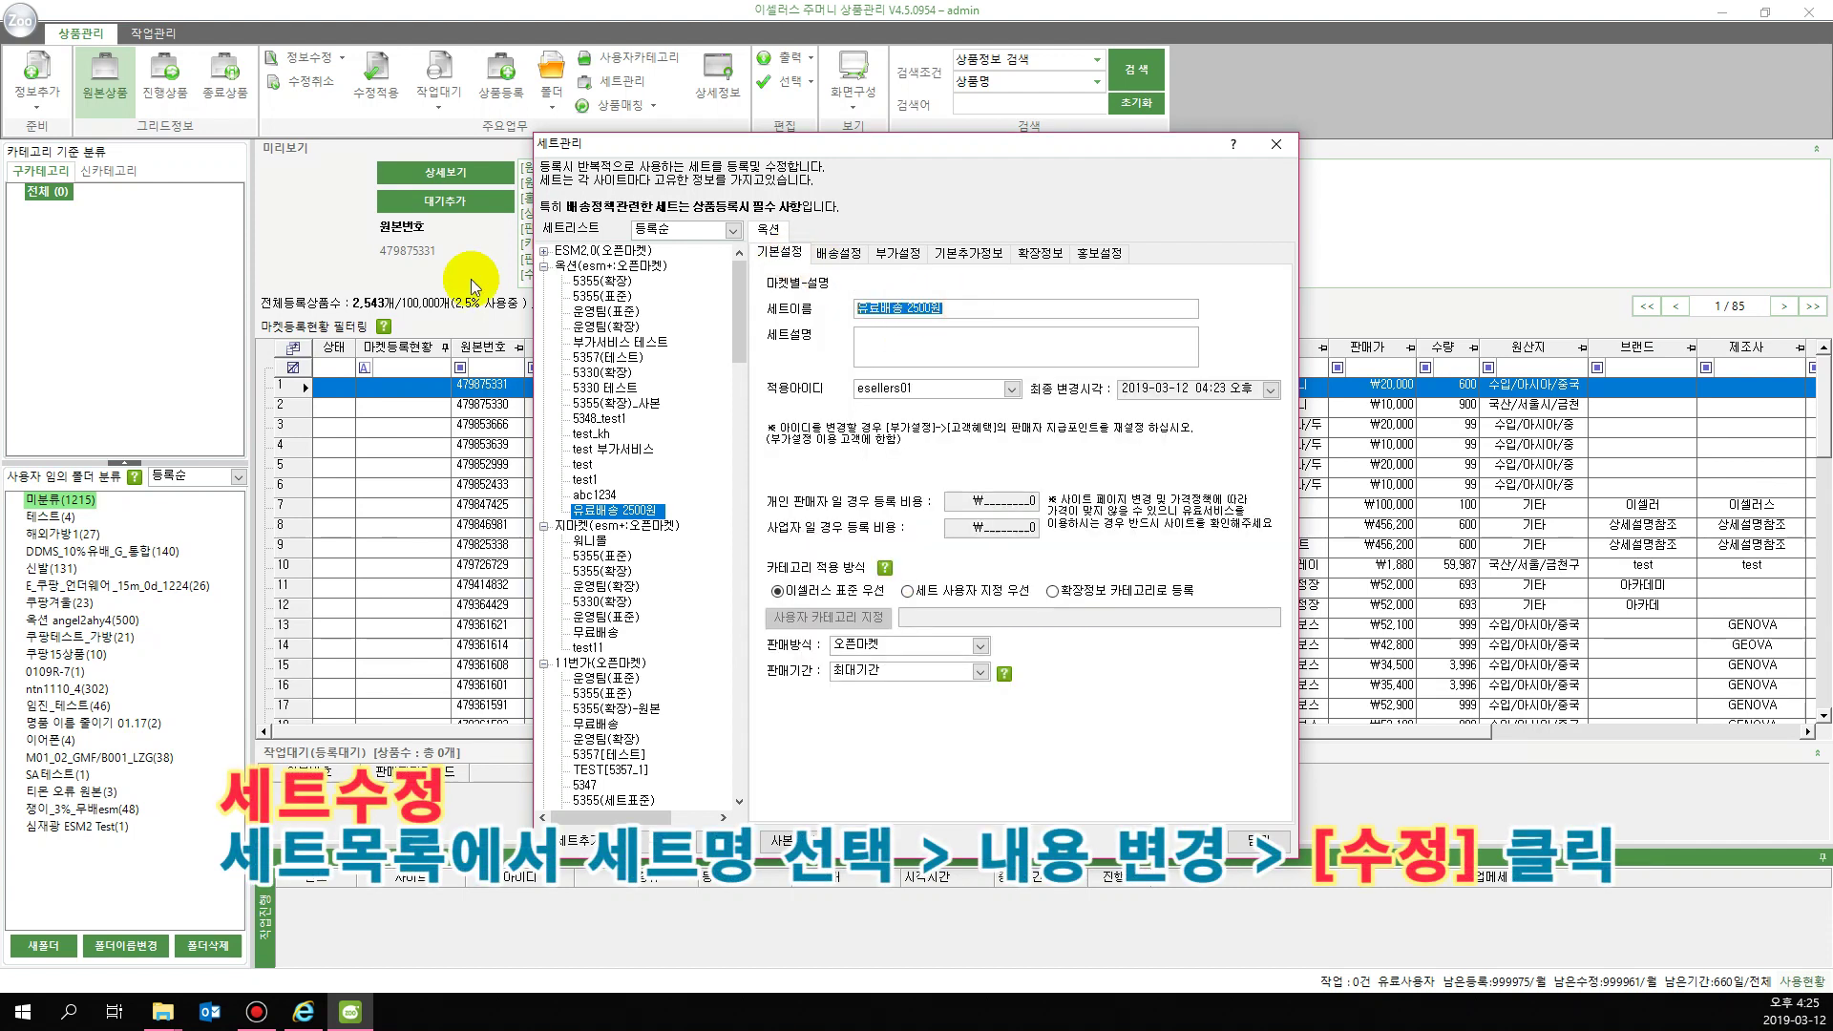
pyautogui.write('무료배송')
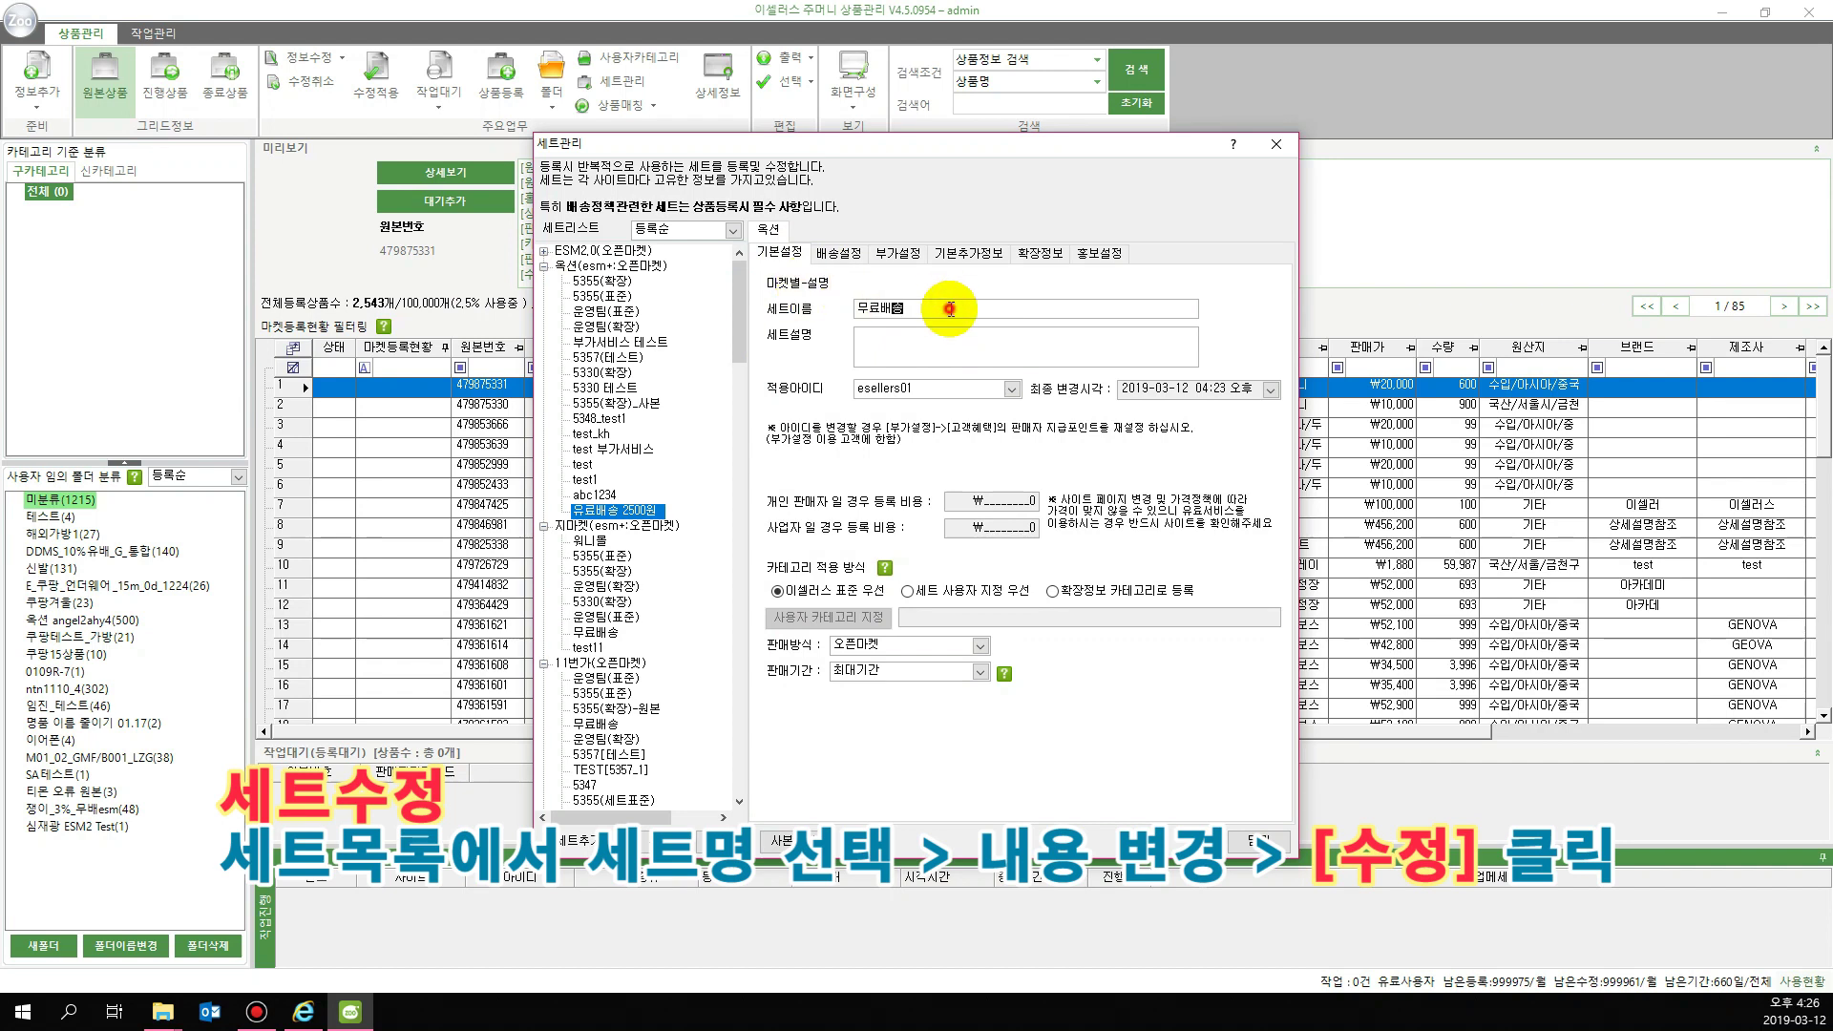
pyautogui.click(649, 842)
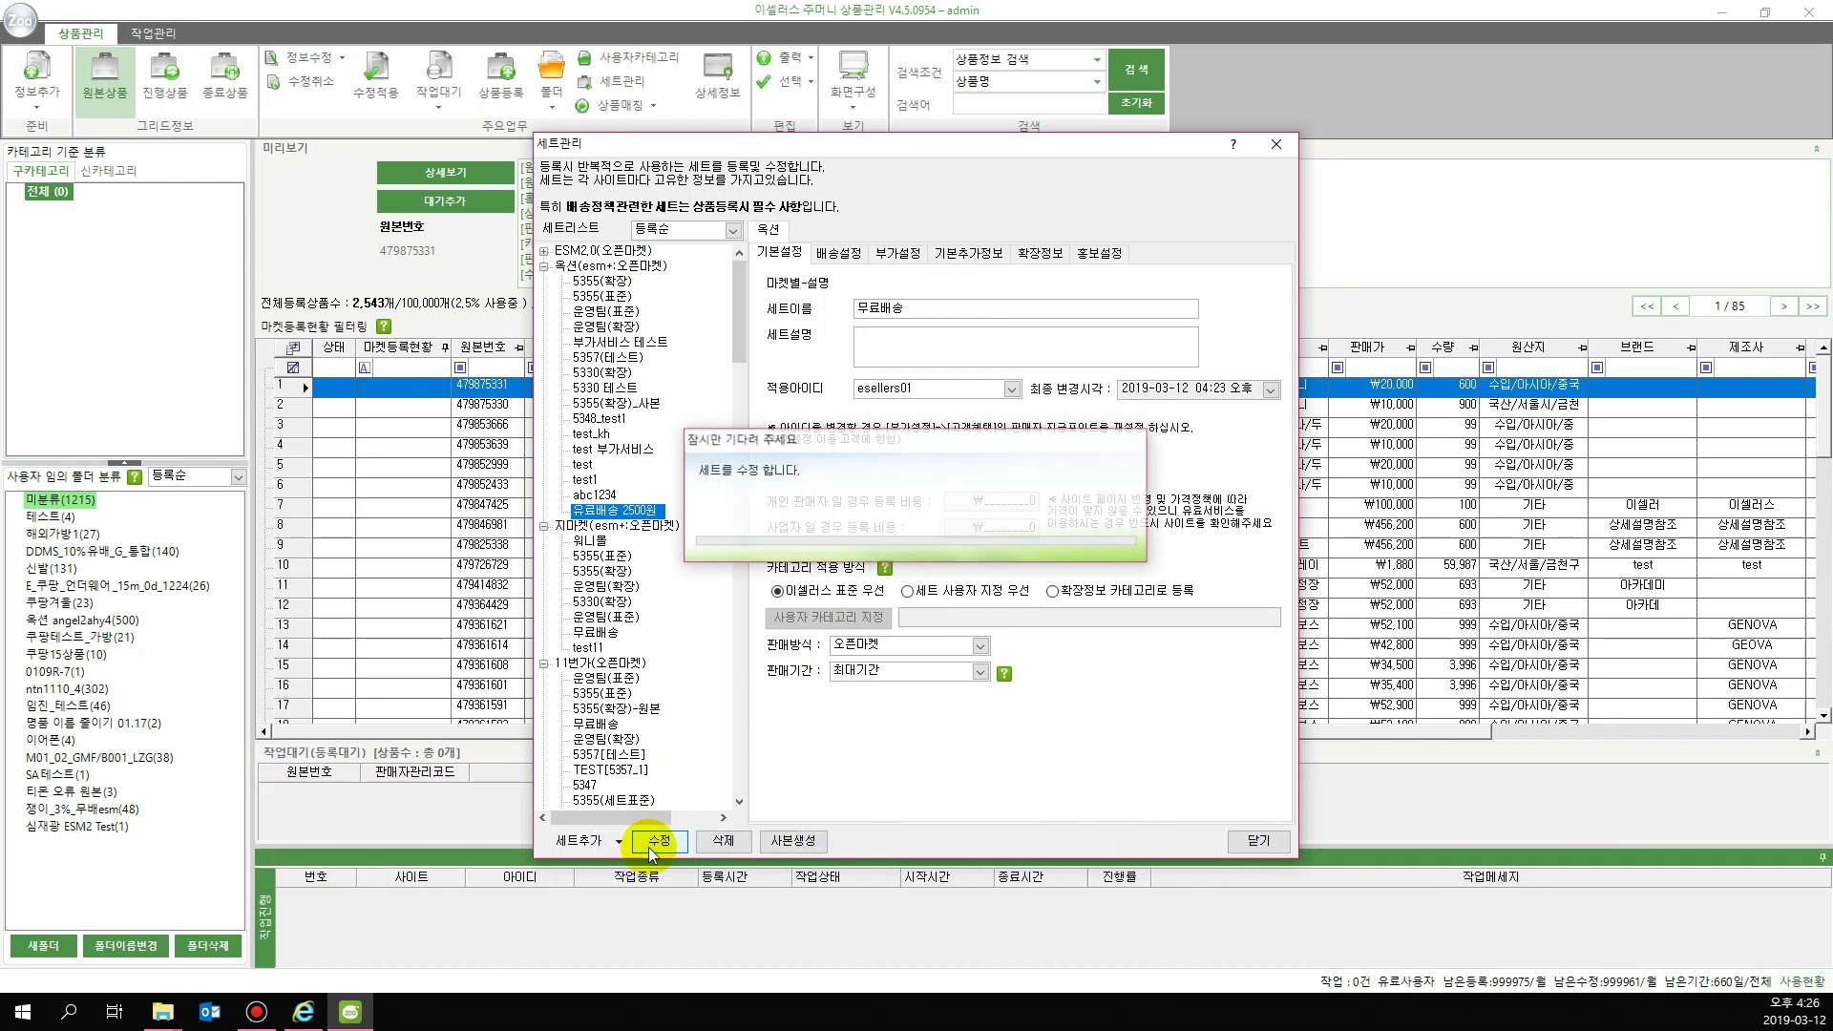
pyautogui.click(1148, 614)
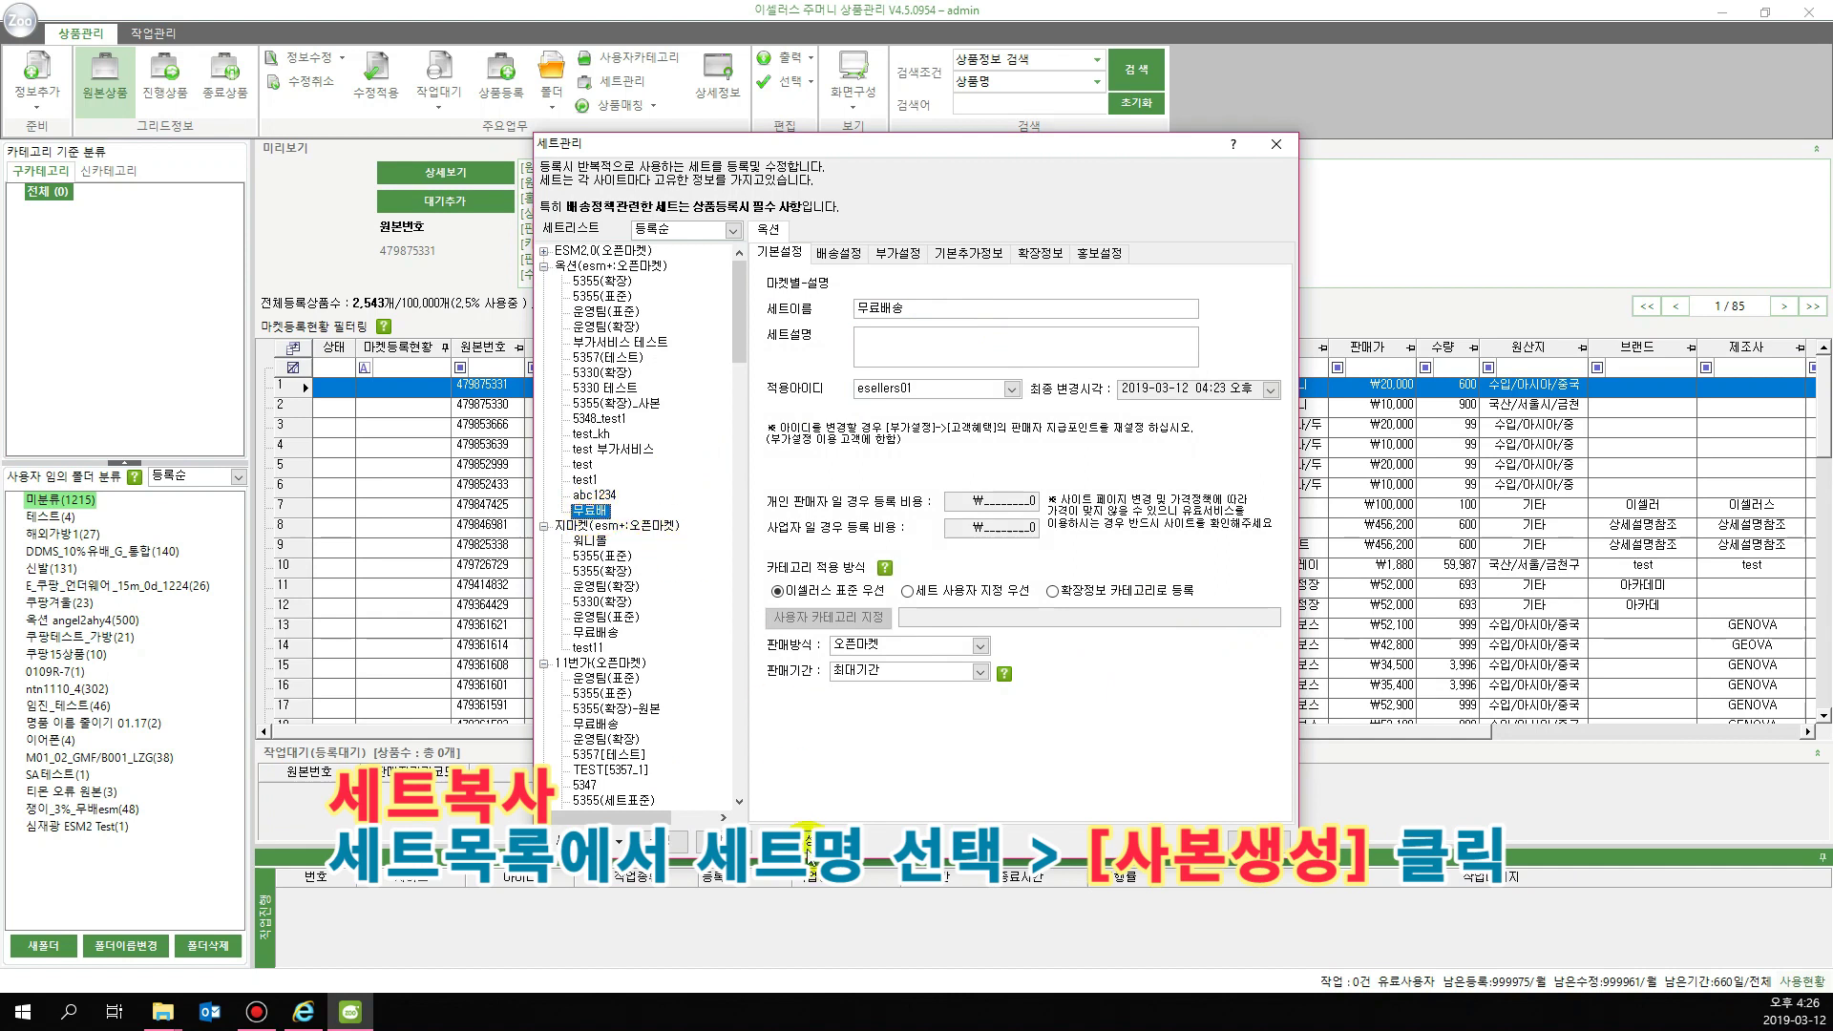
# Create a copy of the free-shipping 옥션 set and open the copy from the set list
pyautogui.click(808, 844)
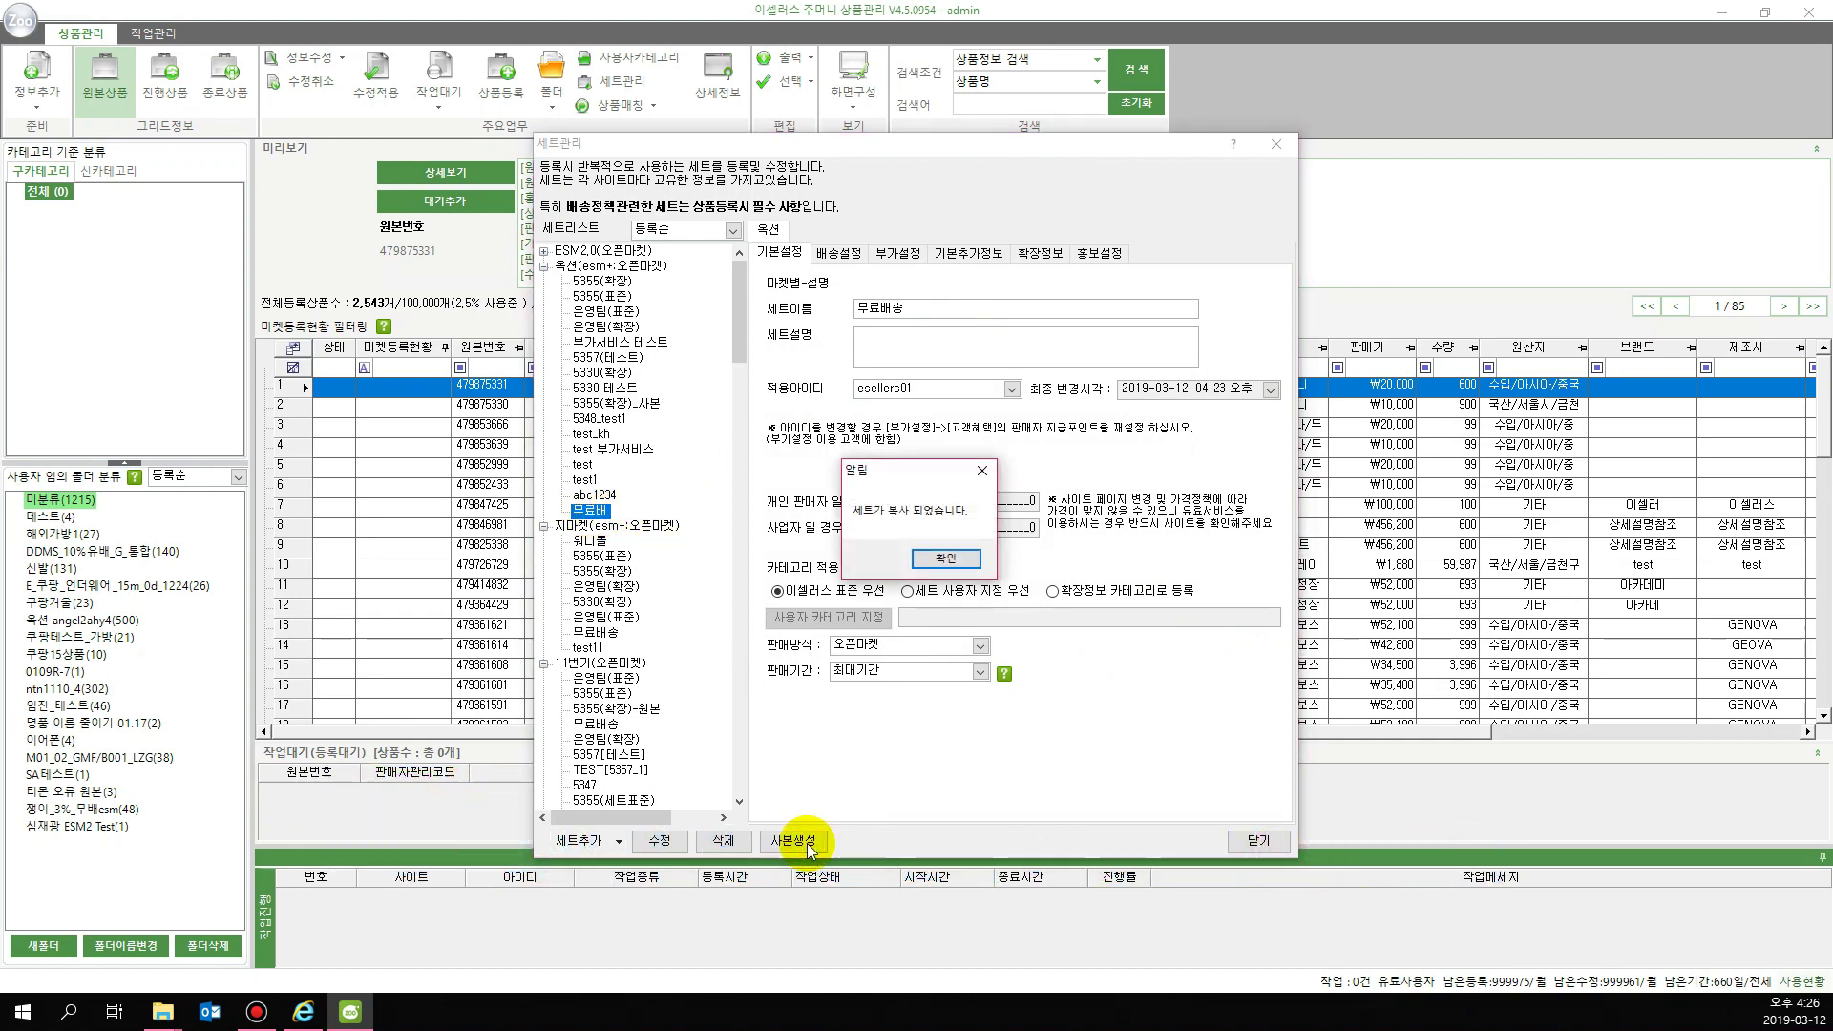
pyautogui.click(924, 569)
pyautogui.moveTo(740, 286); pyautogui.dragTo(744, 378)
pyautogui.click(577, 571)
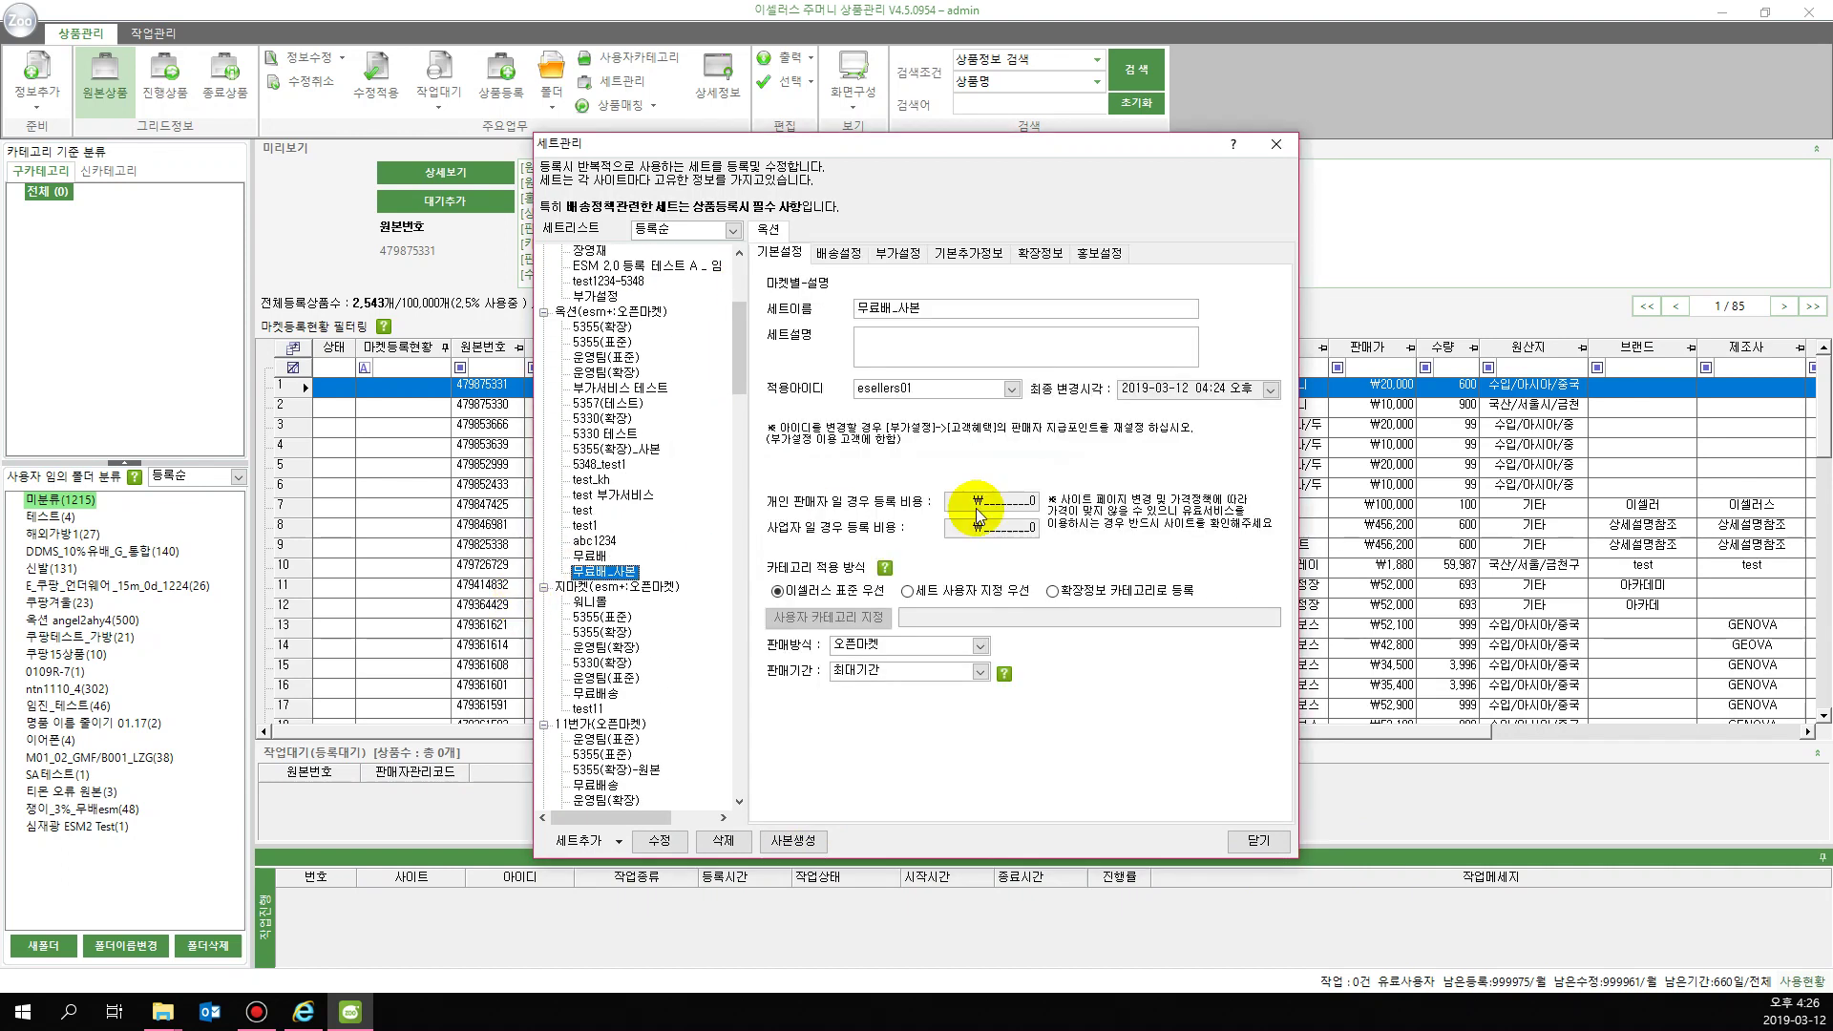
# Rename the copied set as 유료배송 2500원
pyautogui.hotkey('ctrl', 'a')
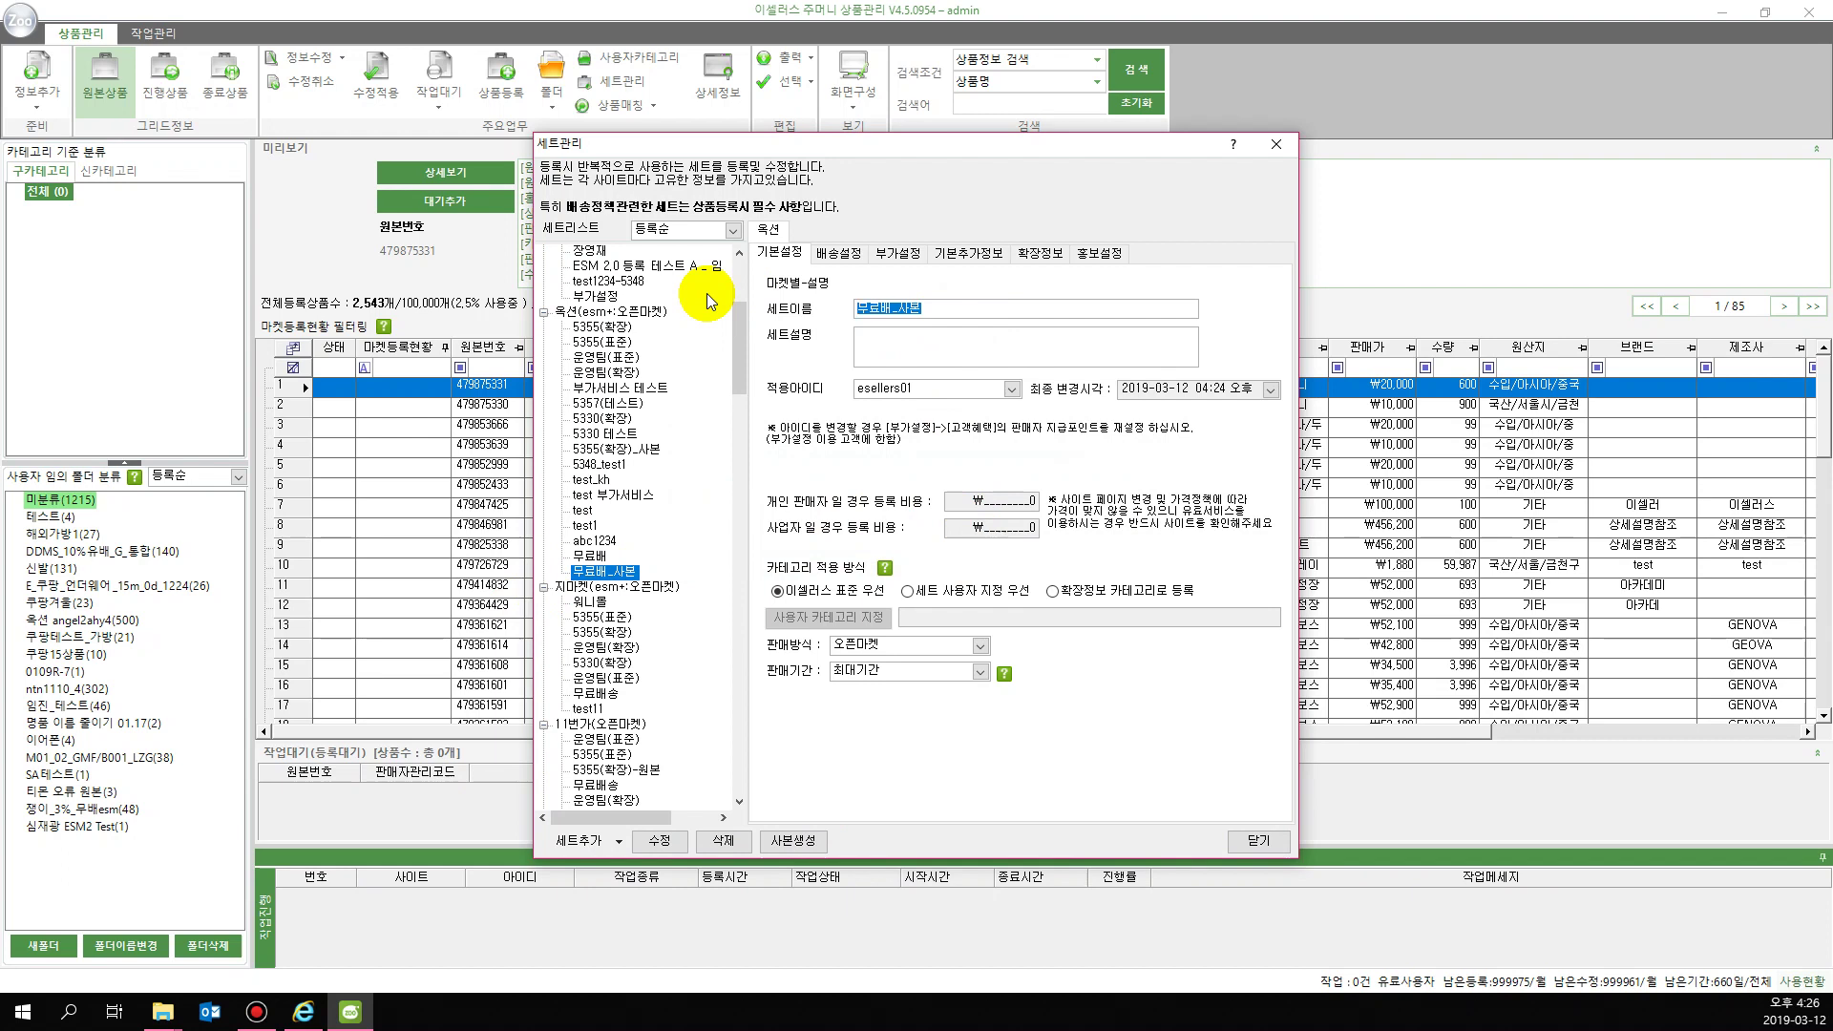
pyautogui.press('BackSpace')
pyautogui.write('유료배송 2500원')
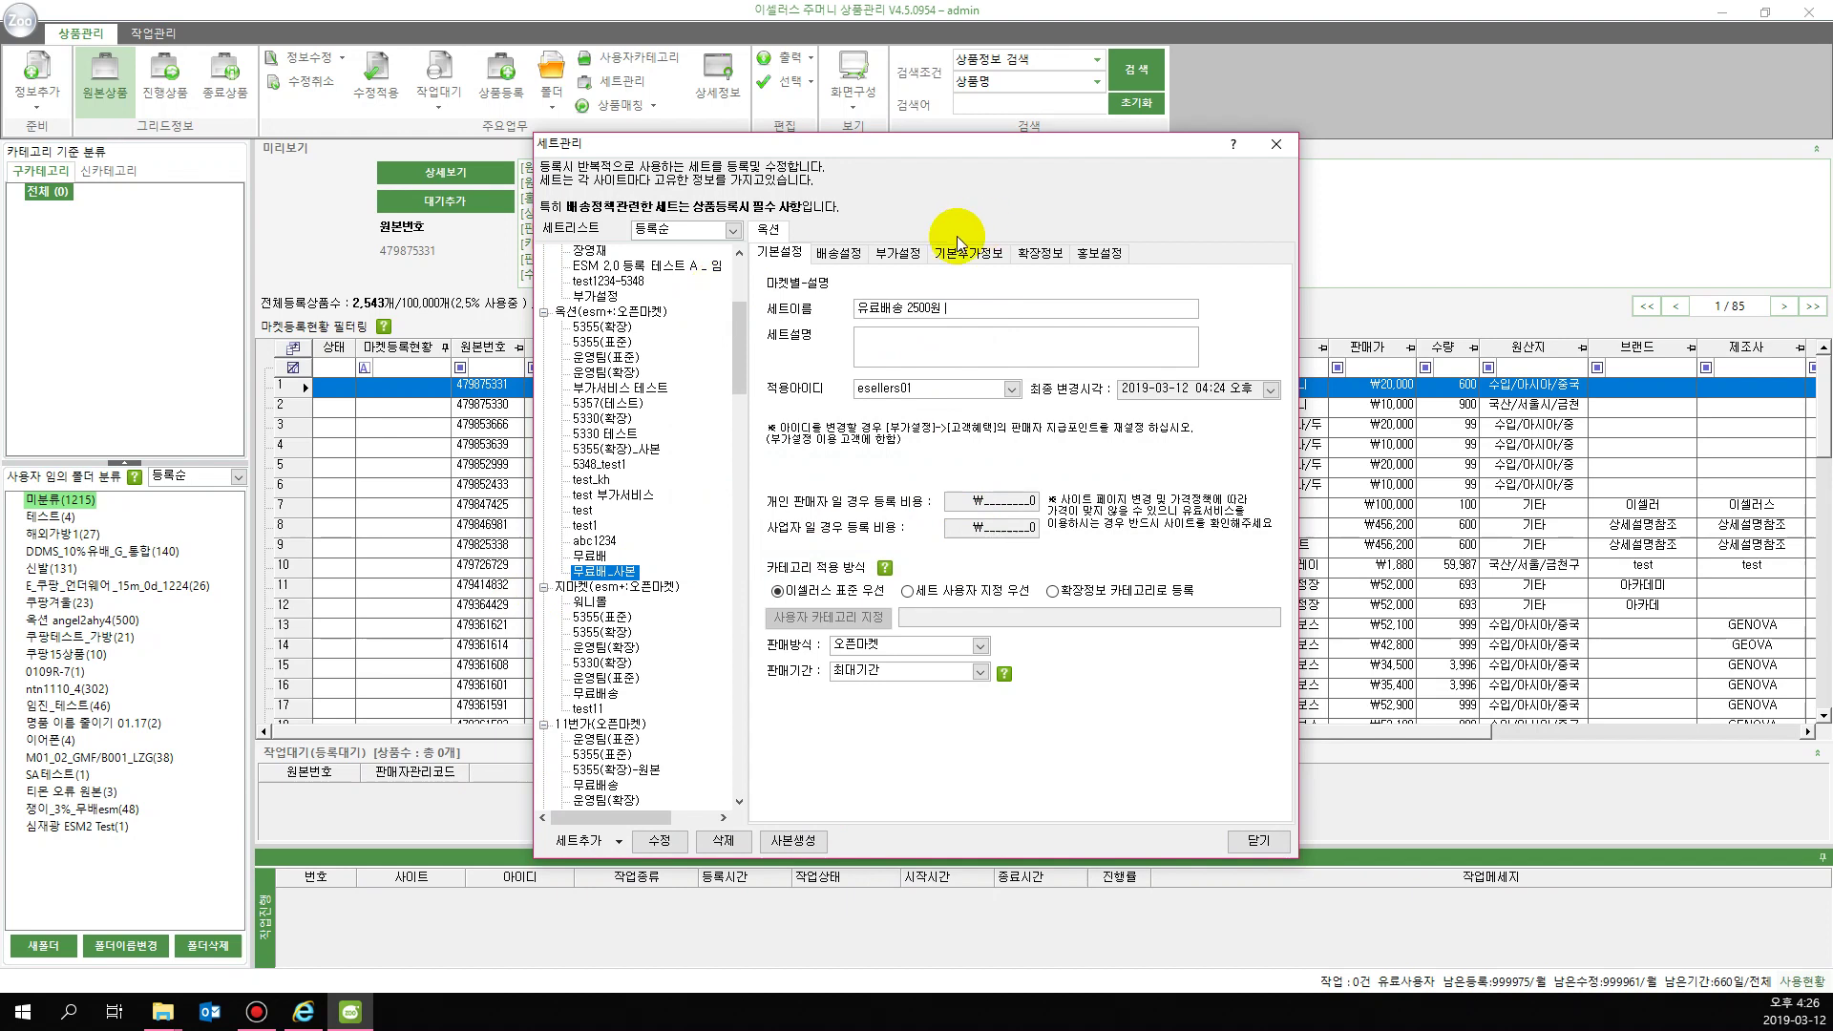
# Set the copied set's shipping fee to 유료 at 2,500 won and save the modification
pyautogui.click(838, 253)
pyautogui.click(823, 607)
pyautogui.click(812, 643)
pyautogui.click(1036, 608)
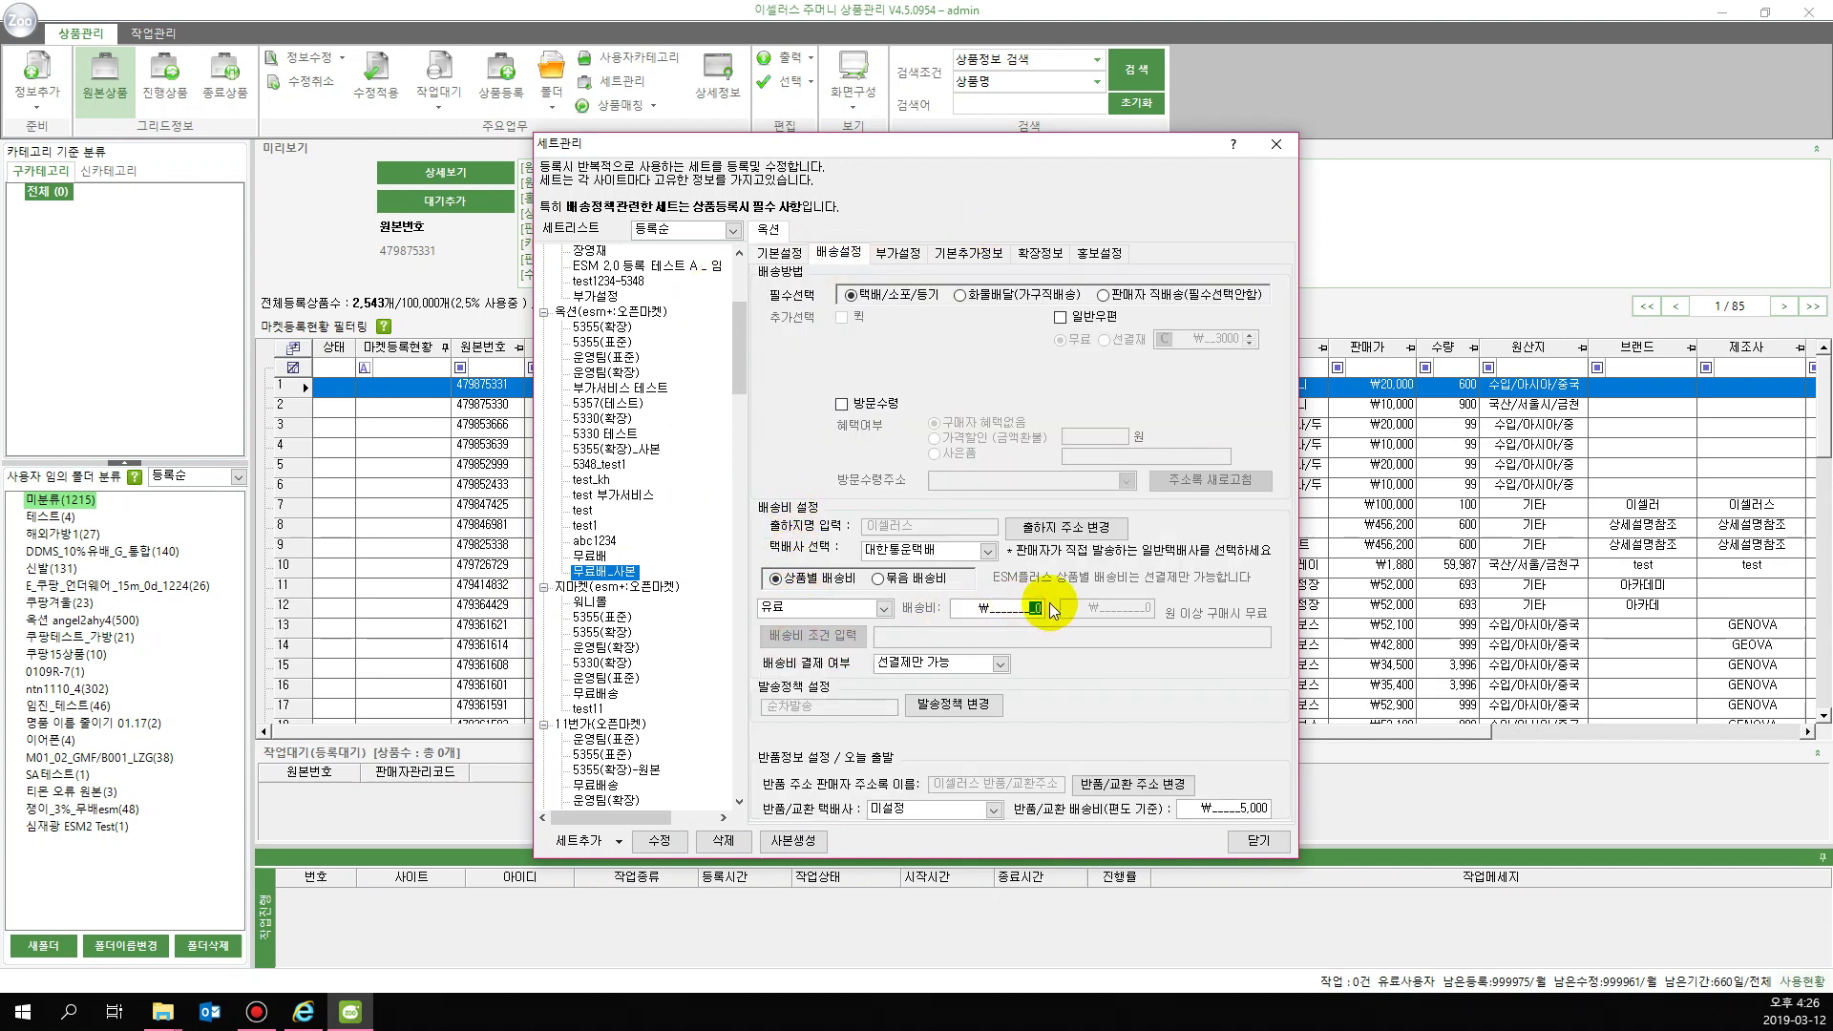
pyautogui.write('2500')
pyautogui.click(656, 841)
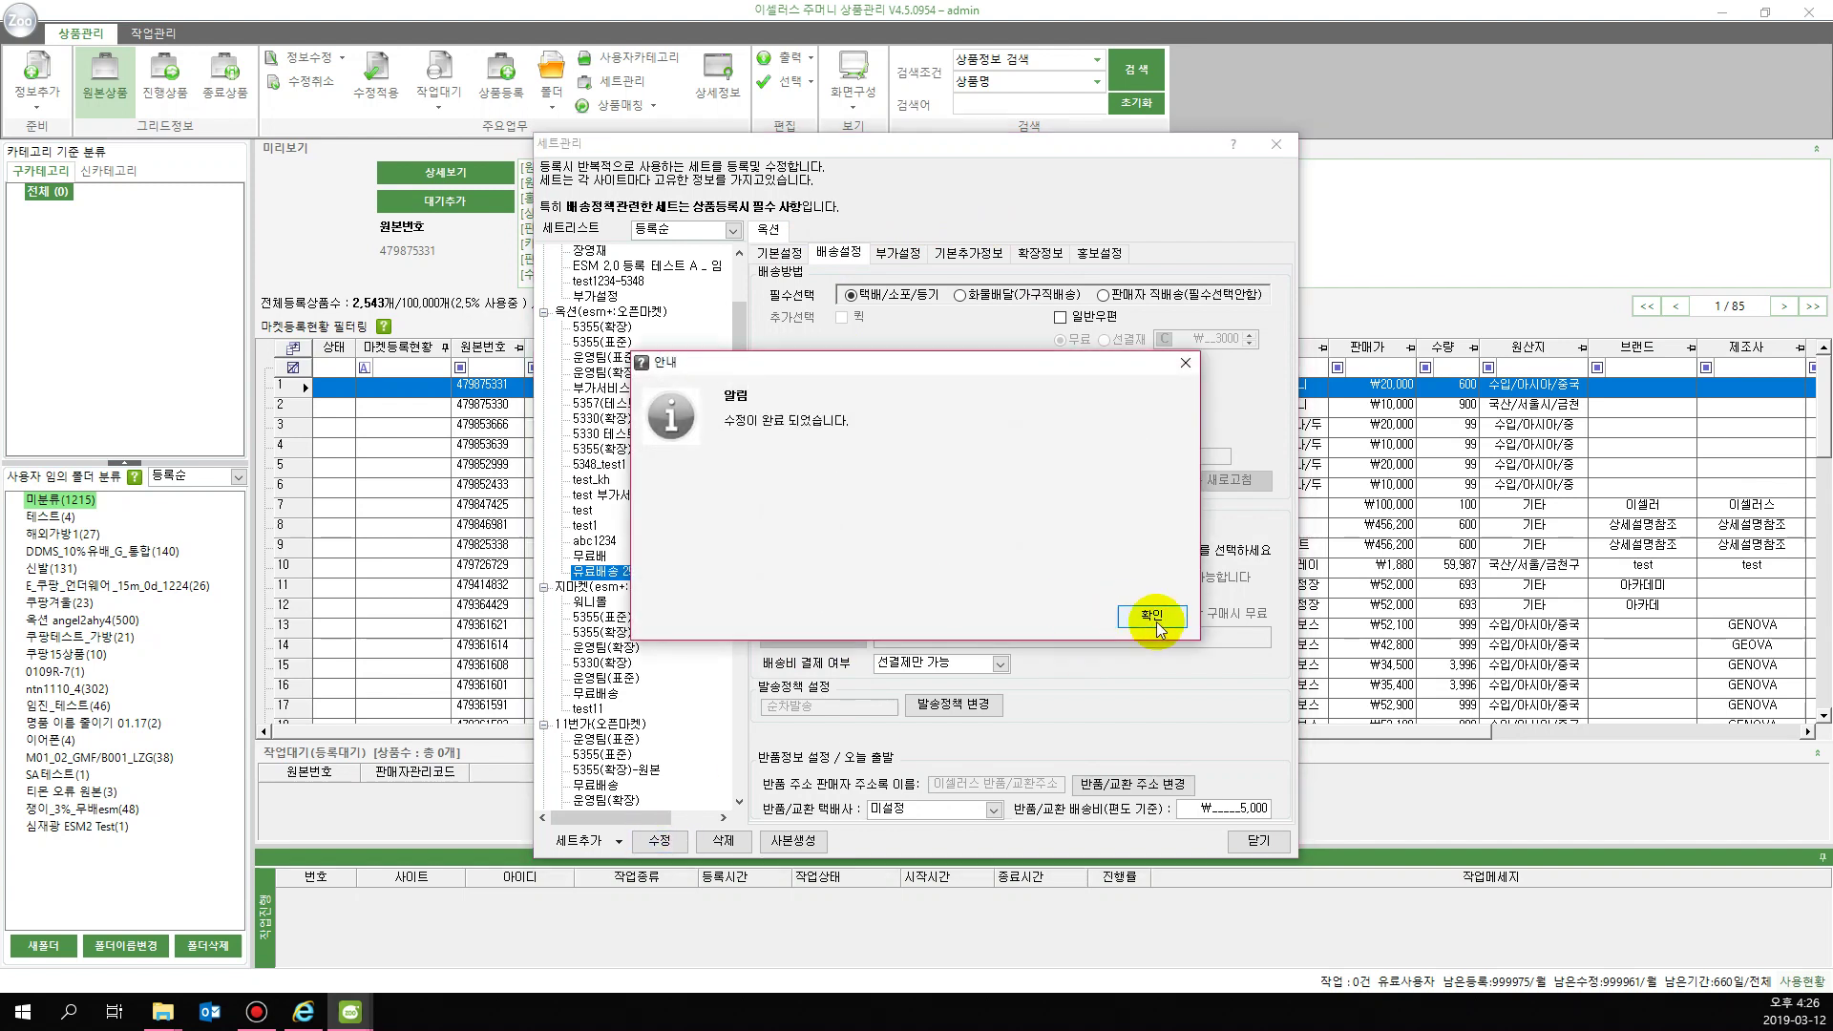
pyautogui.click(1141, 613)
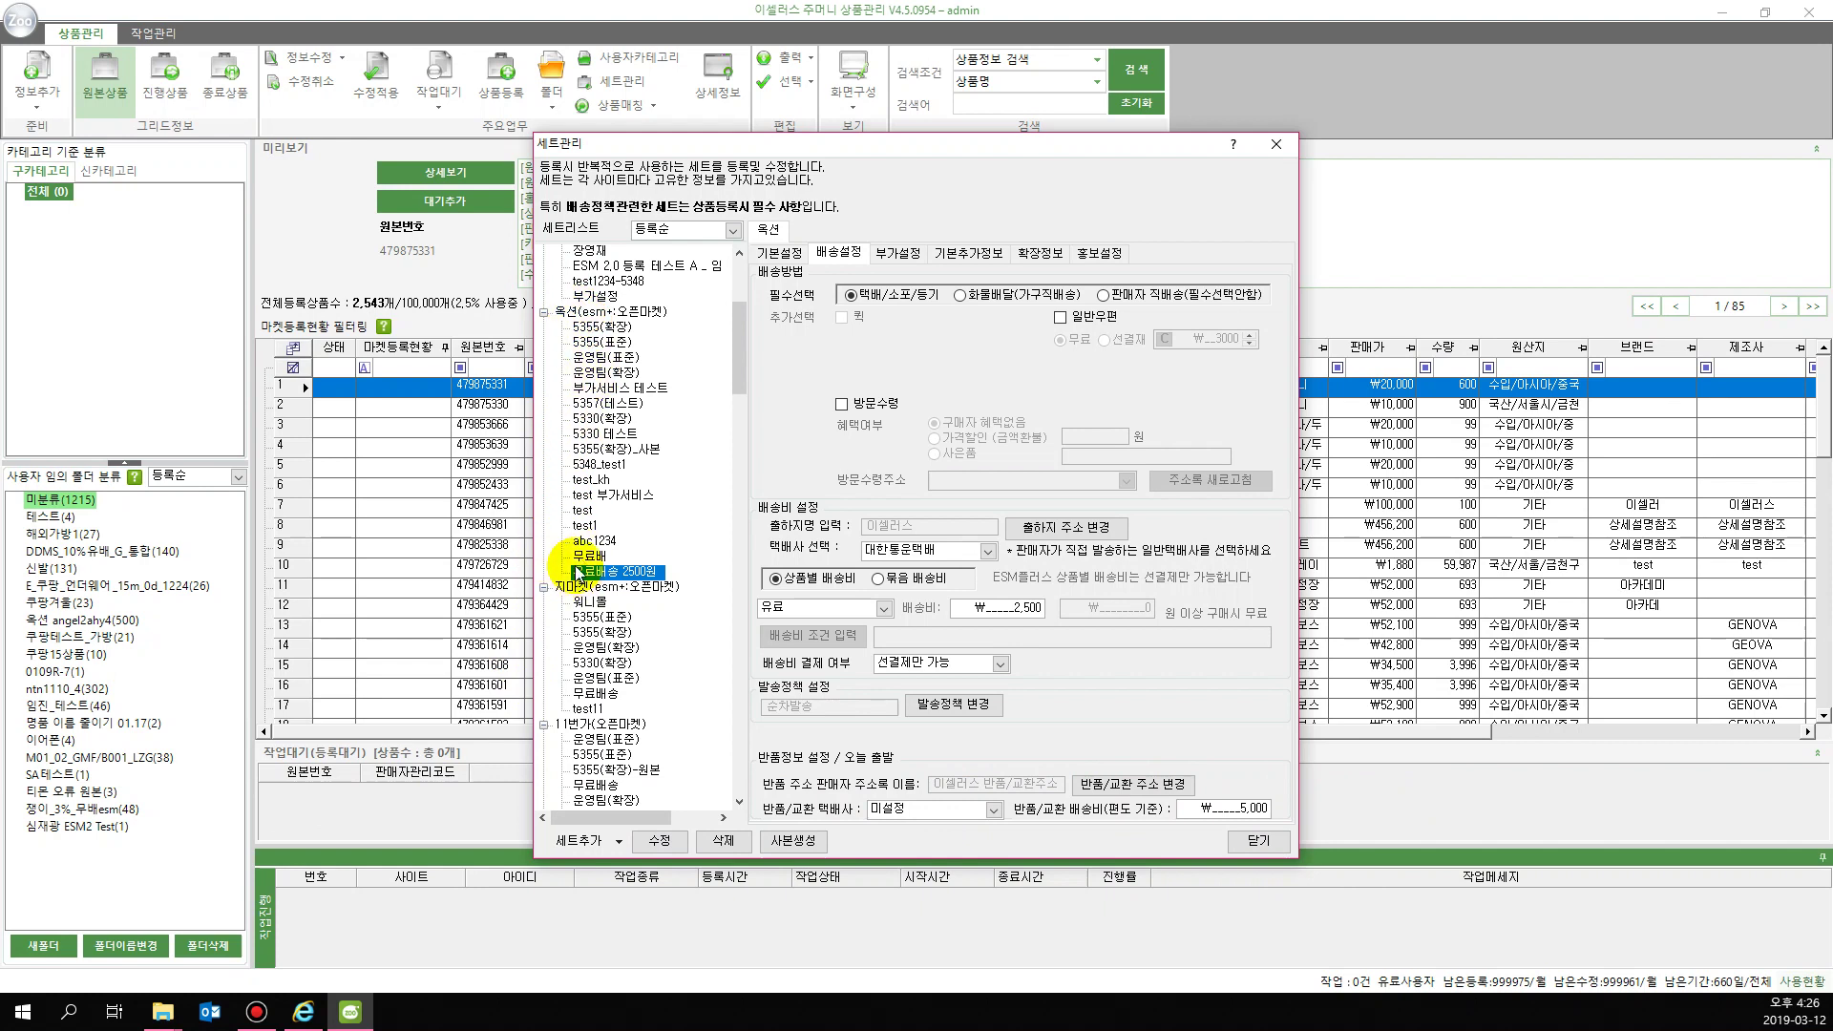
# Check the 적용아이디 choices of the 유료배송 2500원 set, then review its delivery settings
pyautogui.click(778, 253)
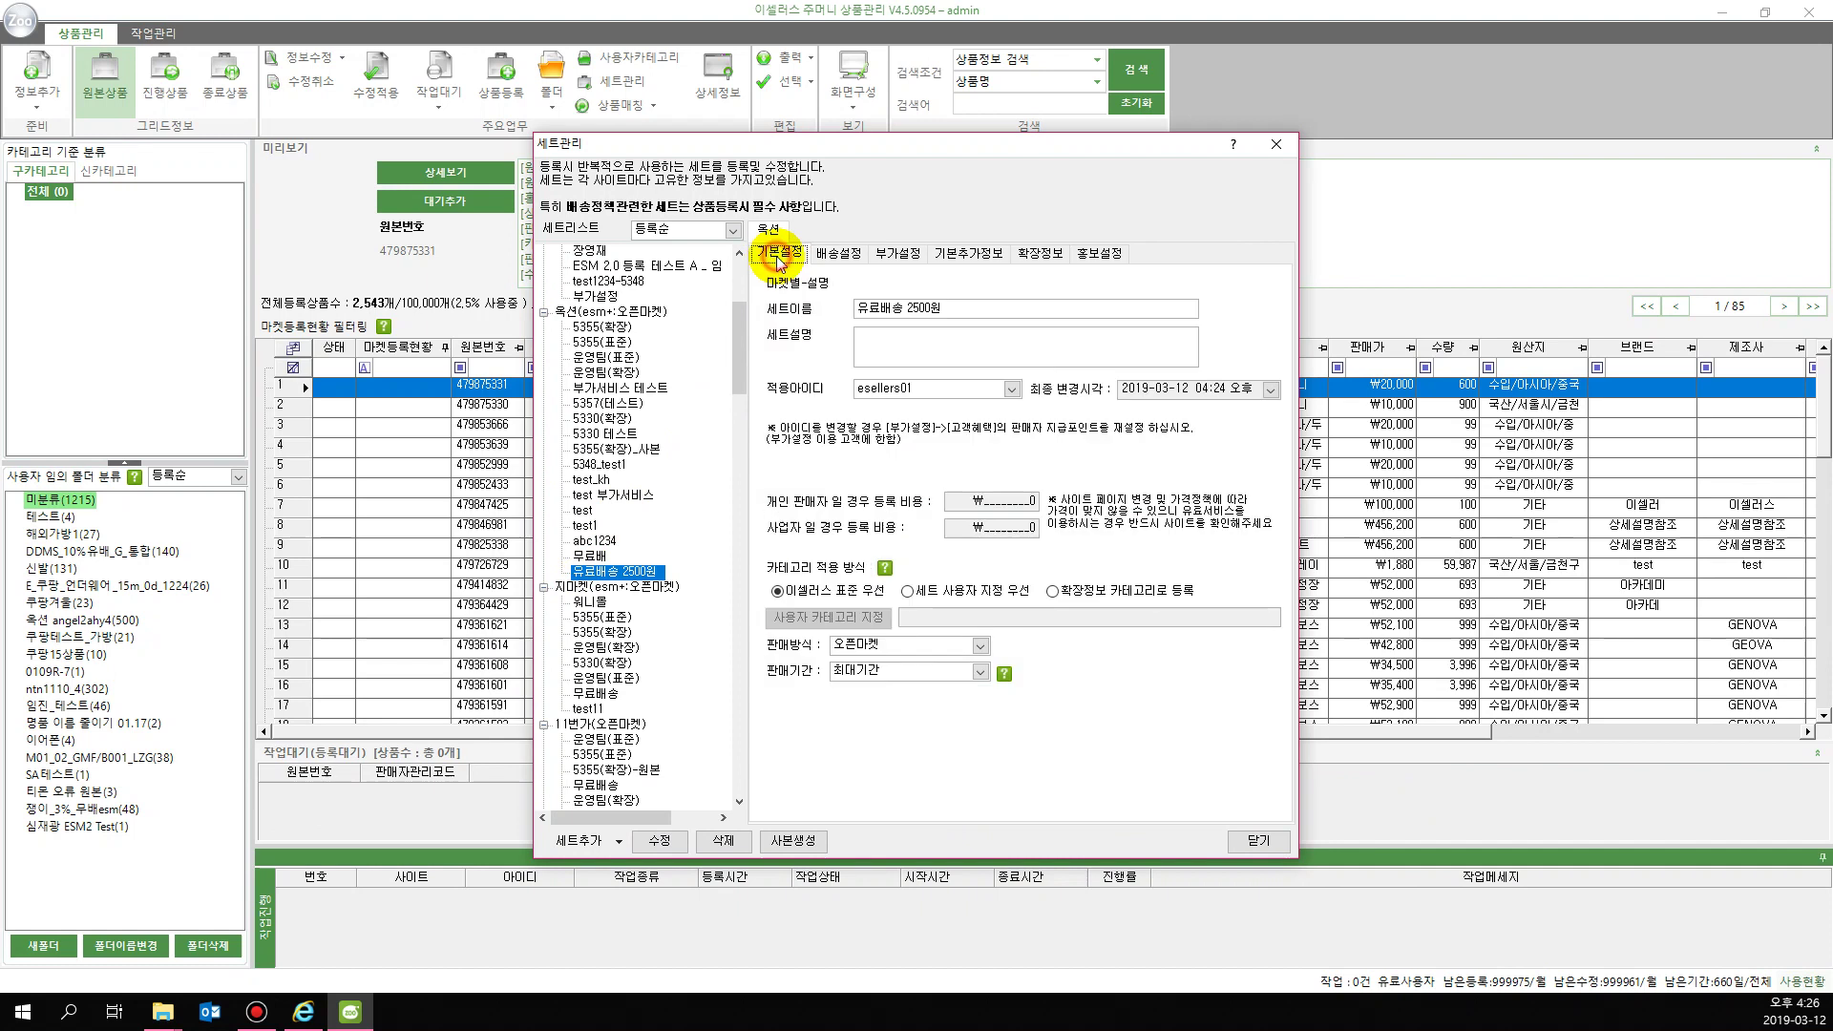
pyautogui.click(980, 392)
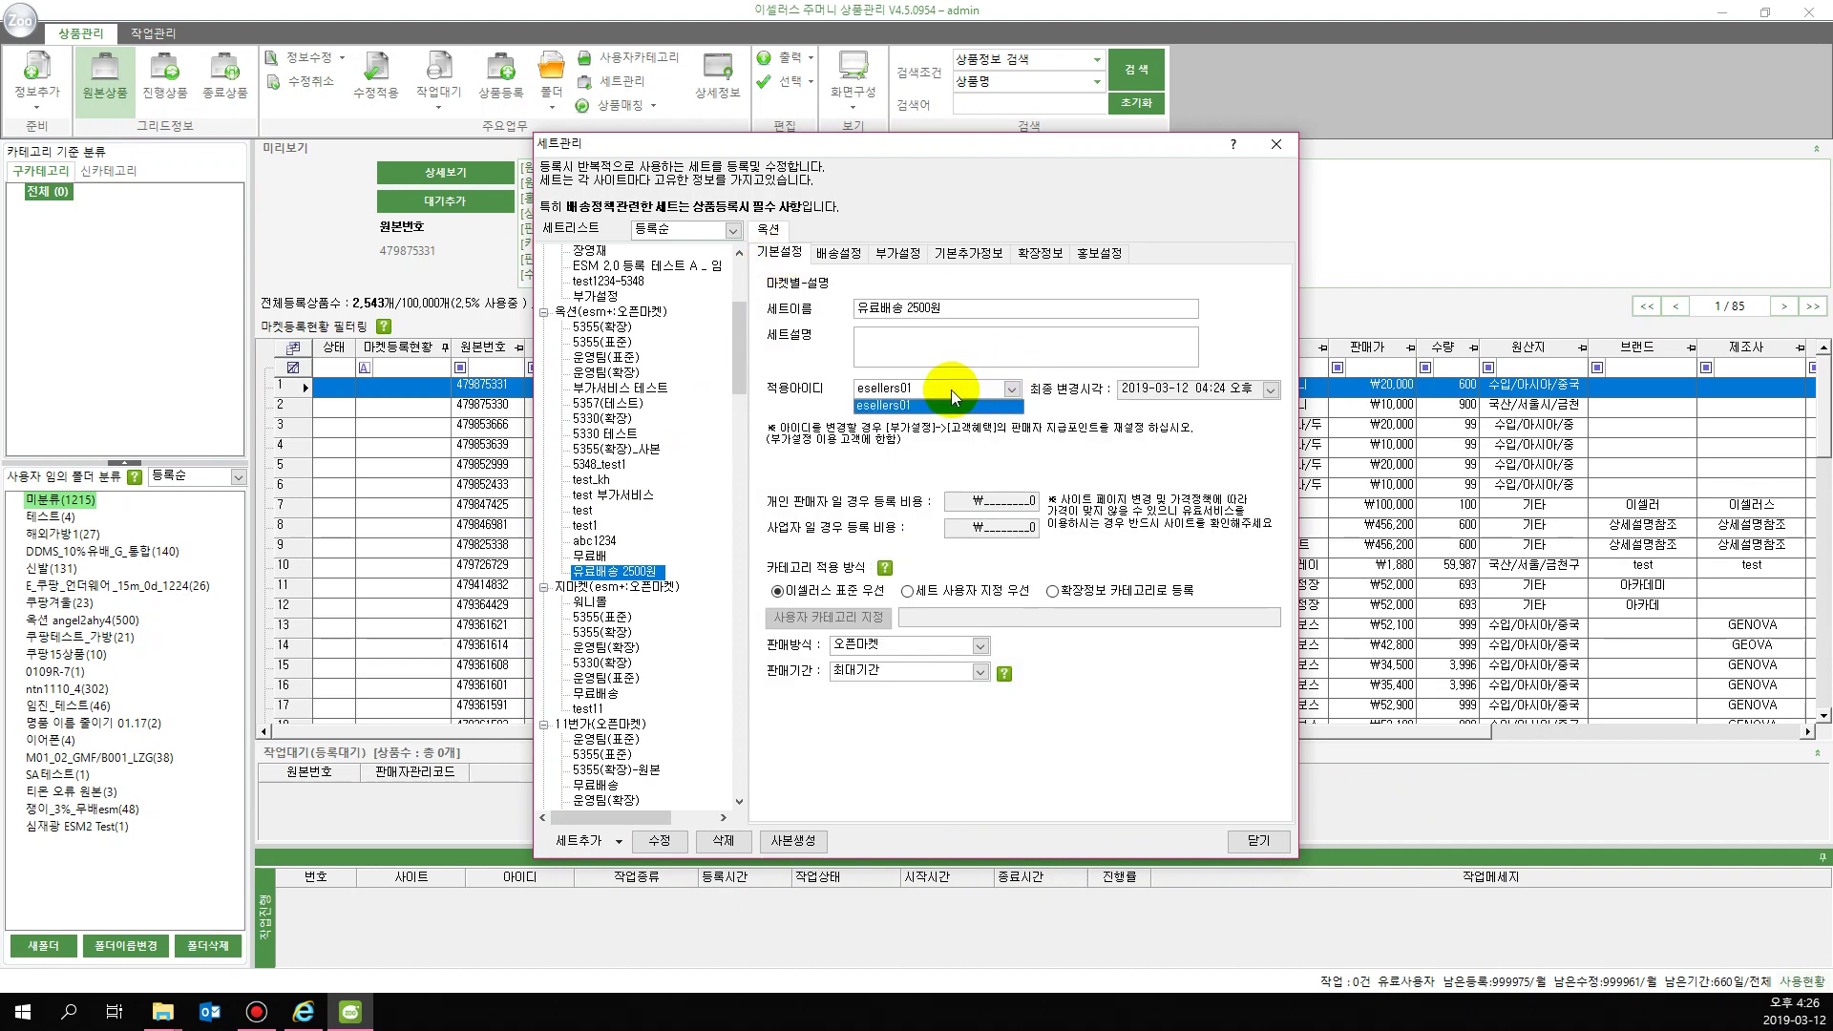
pyautogui.click(930, 406)
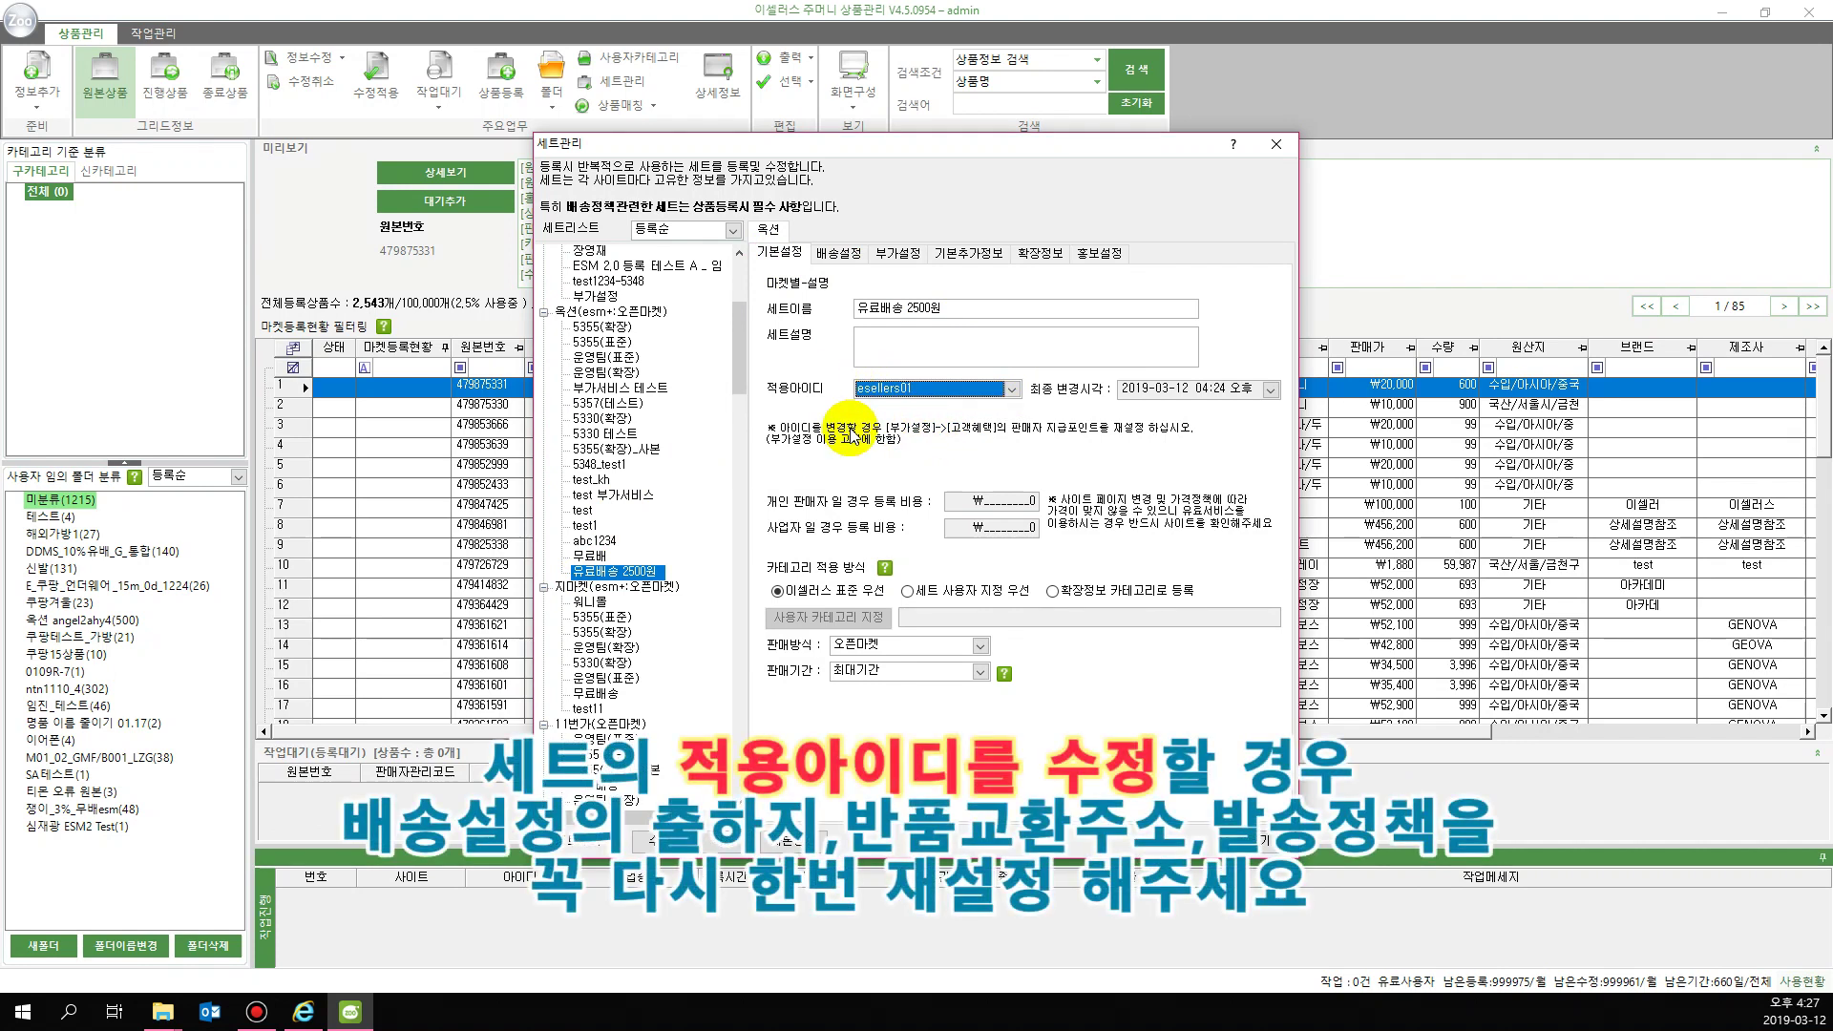
pyautogui.click(845, 253)
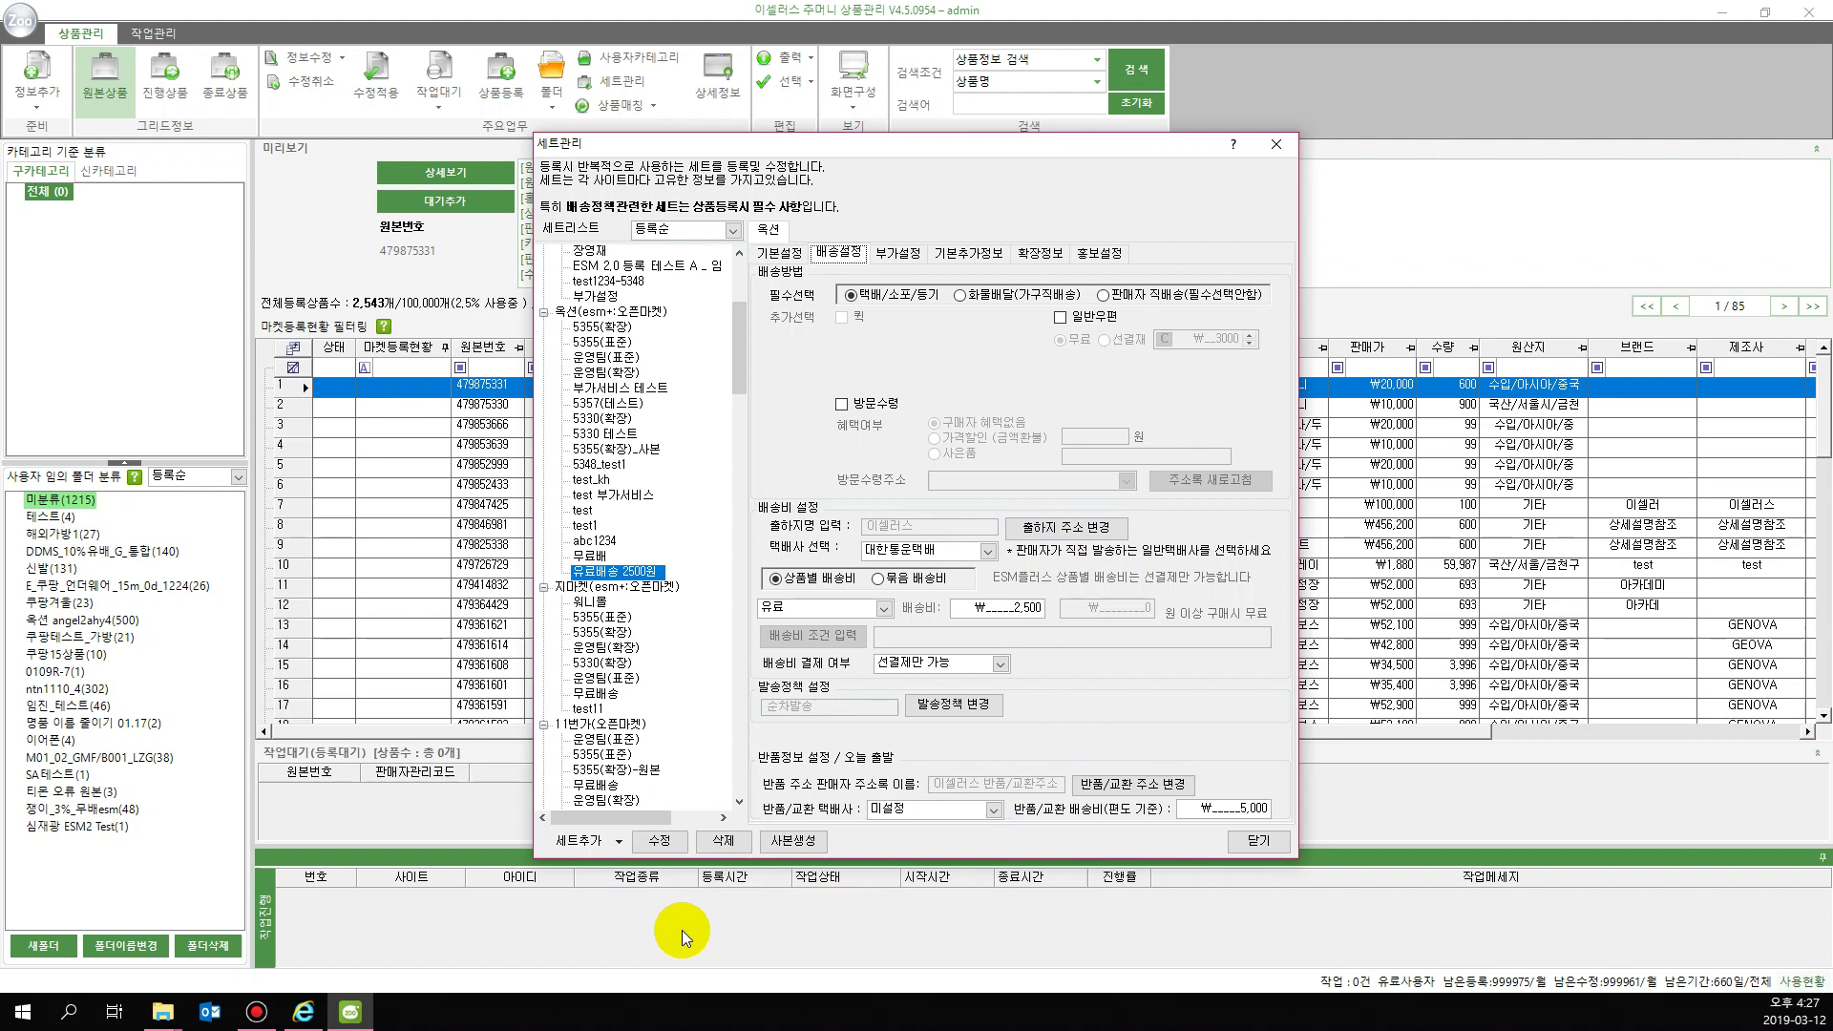
# Check which markets a new set can be added for
pyautogui.click(618, 842)
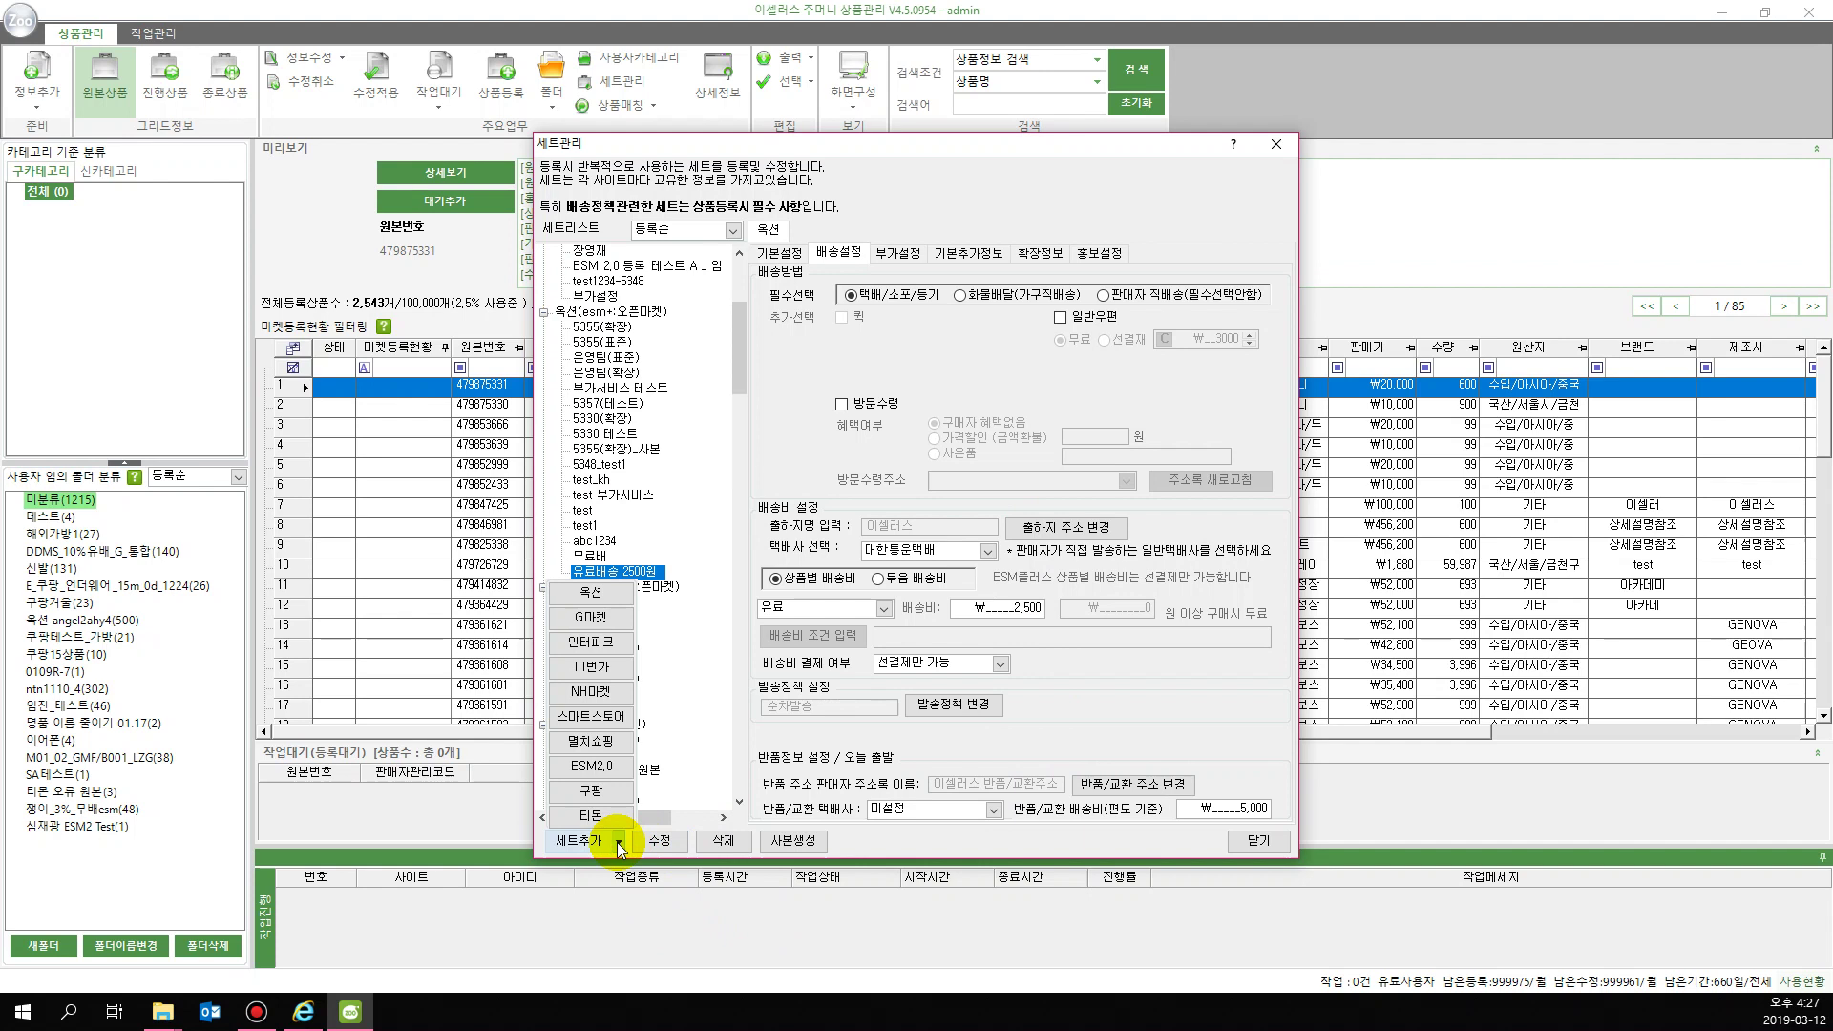
pyautogui.click(742, 370)
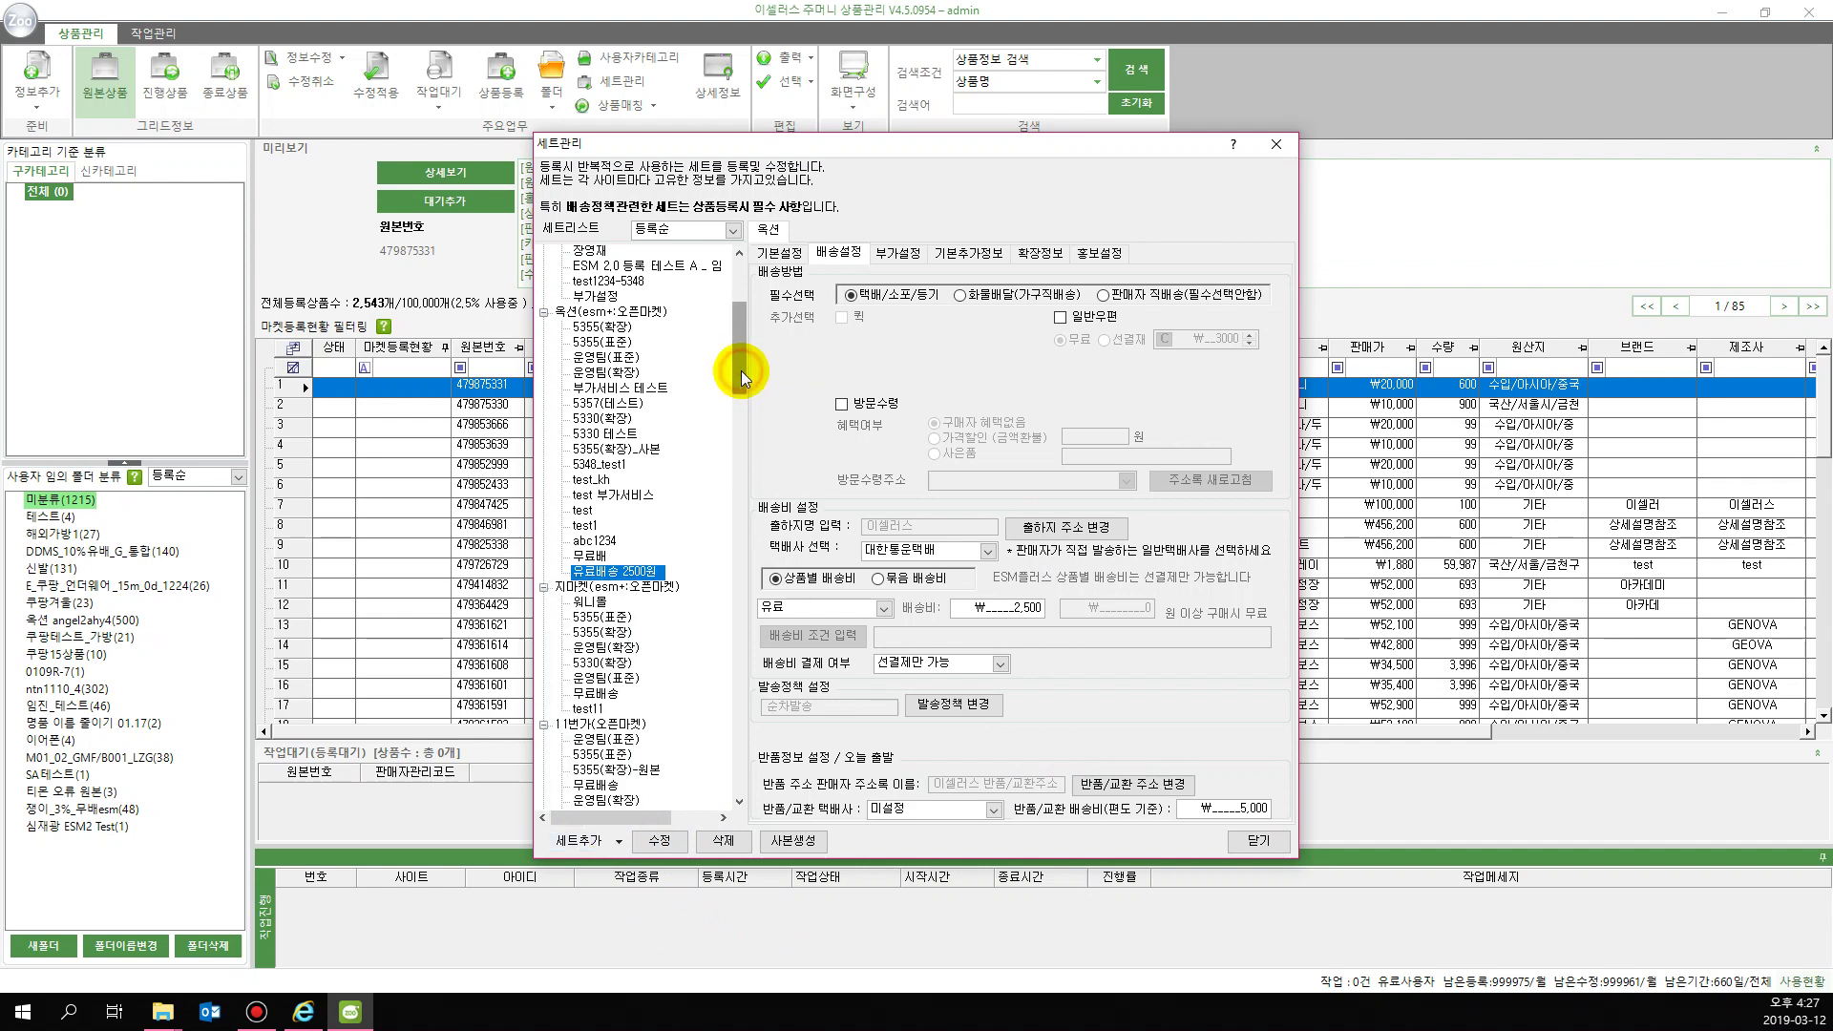
# In the ESM2.0 set 5355(원본확장)-A, try switching G마켓 registration to 등록 and choosing its seller ID
pyautogui.moveTo(742, 313); pyautogui.dragTo(722, 265)
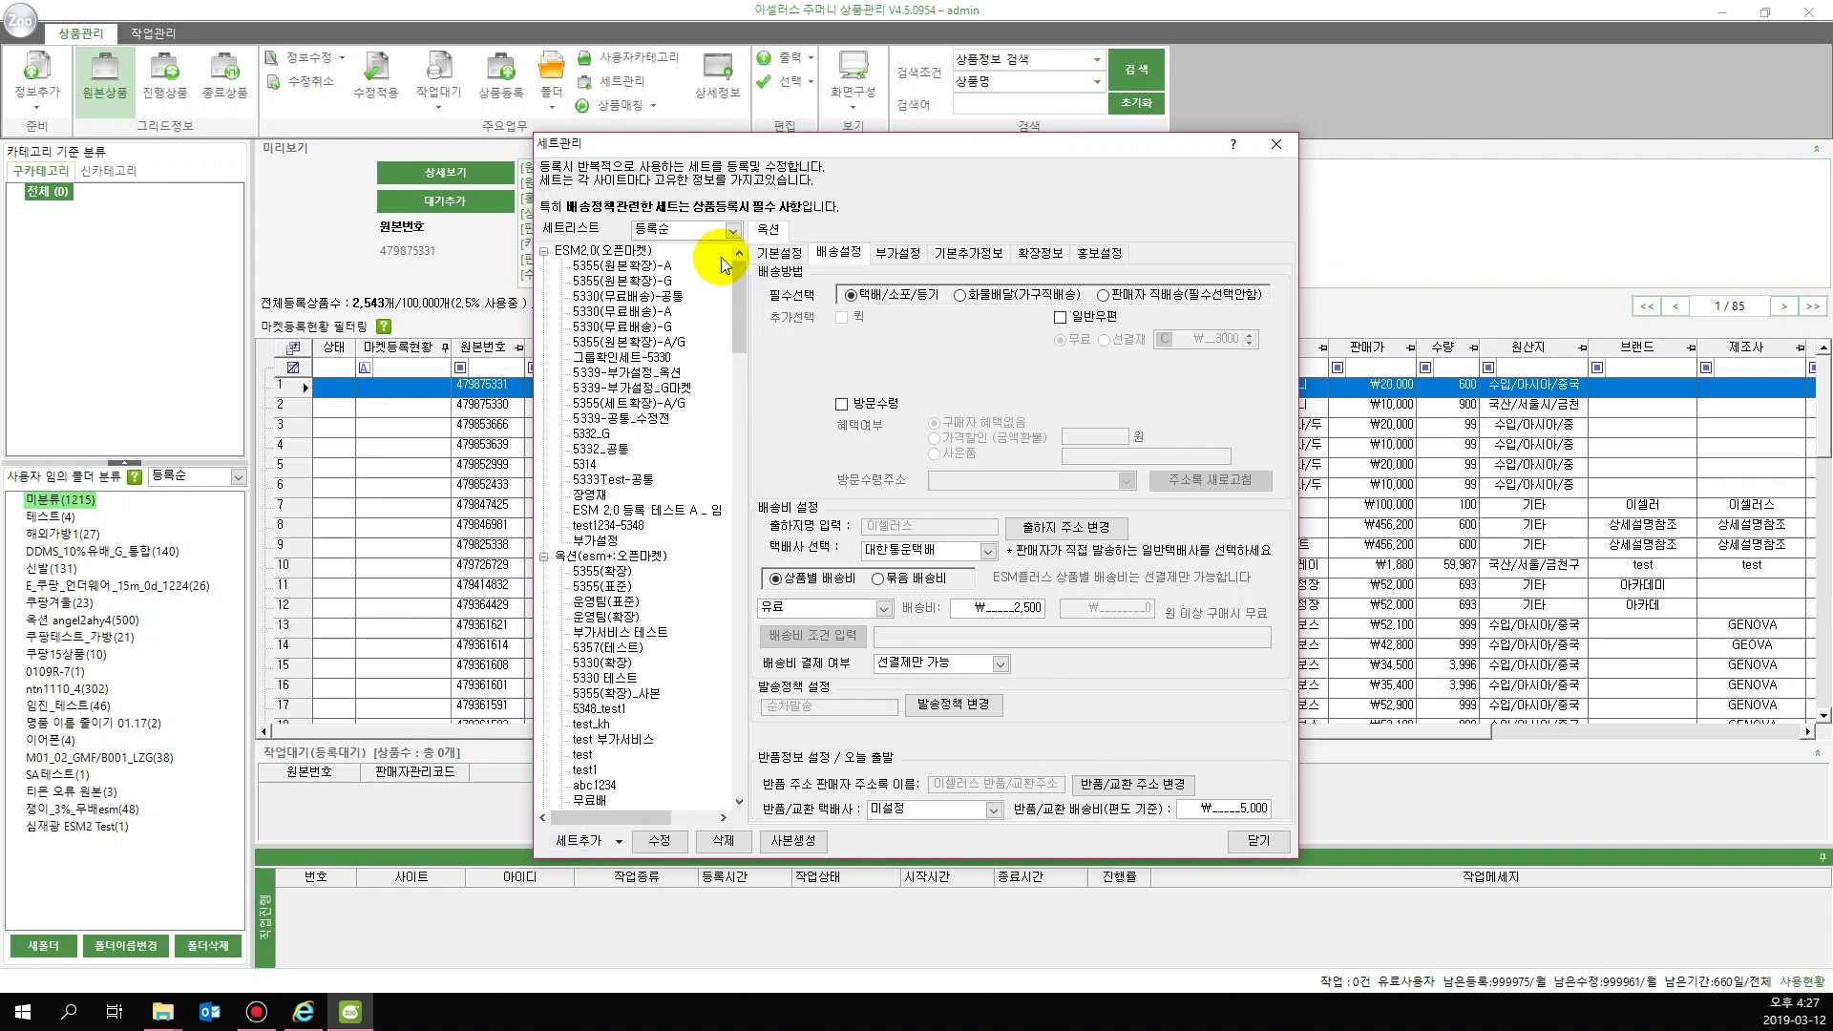
pyautogui.click(616, 267)
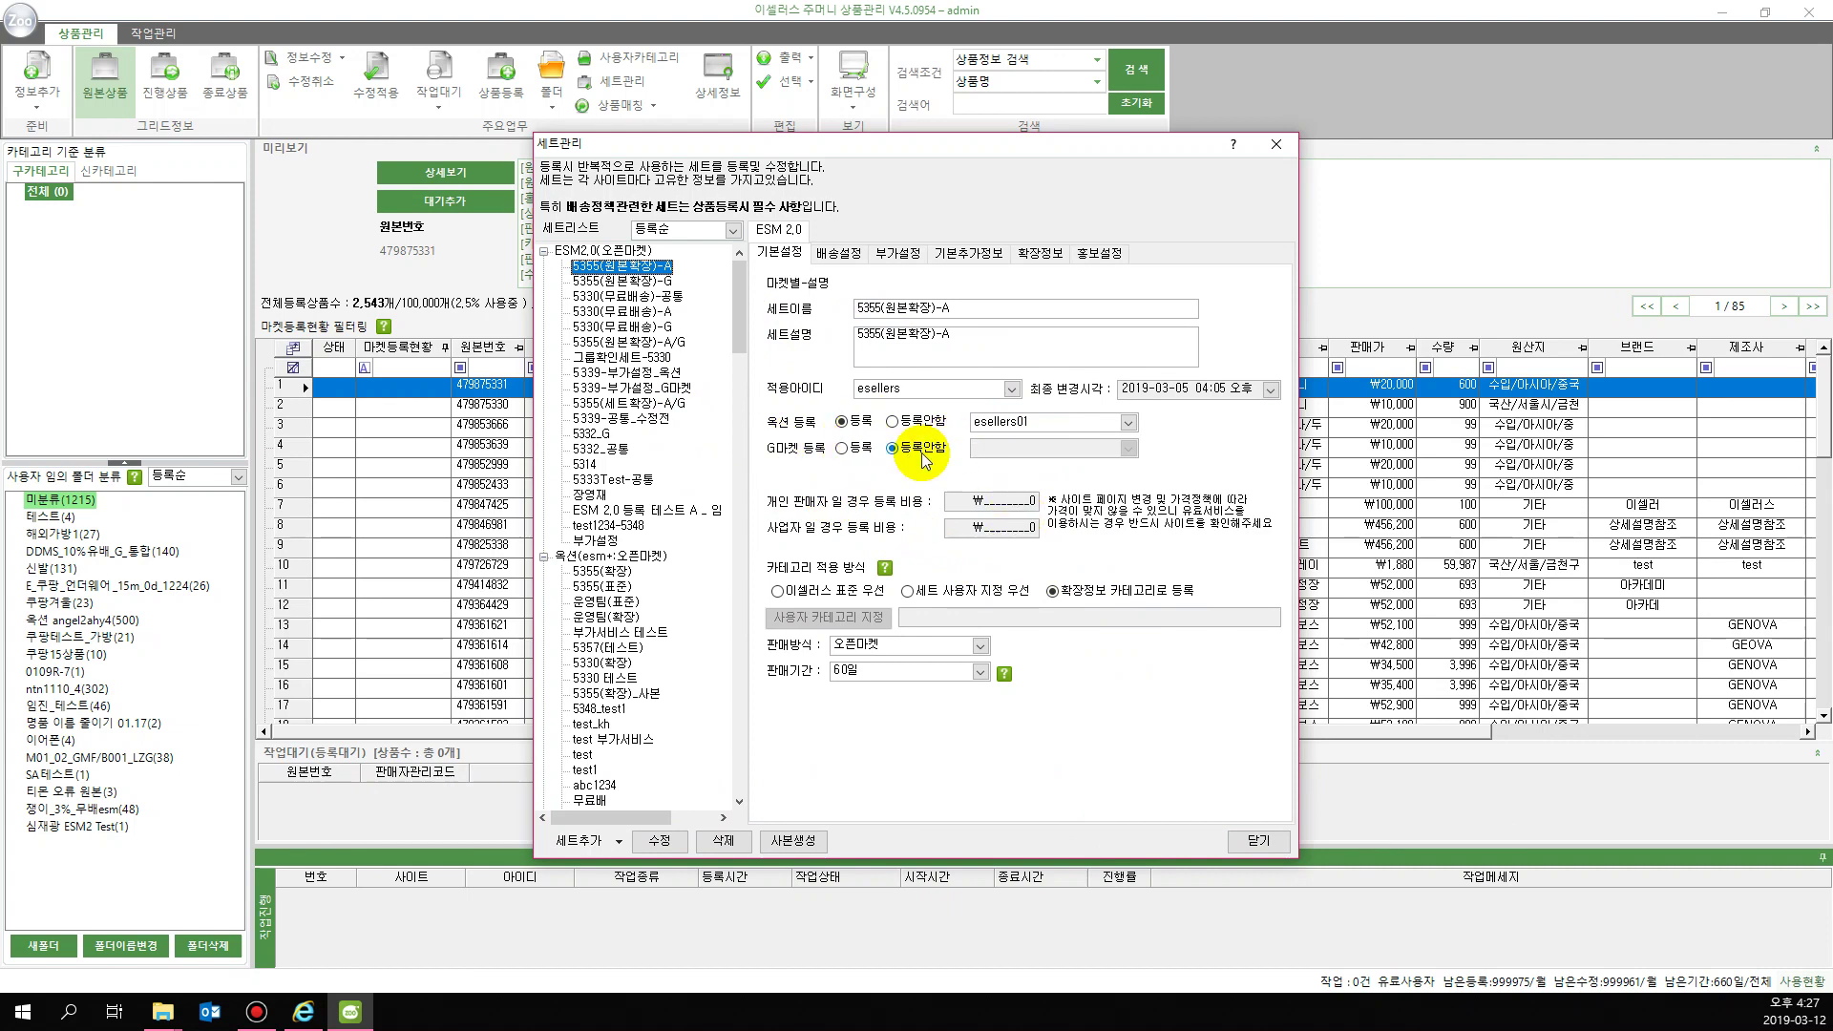
pyautogui.click(841, 448)
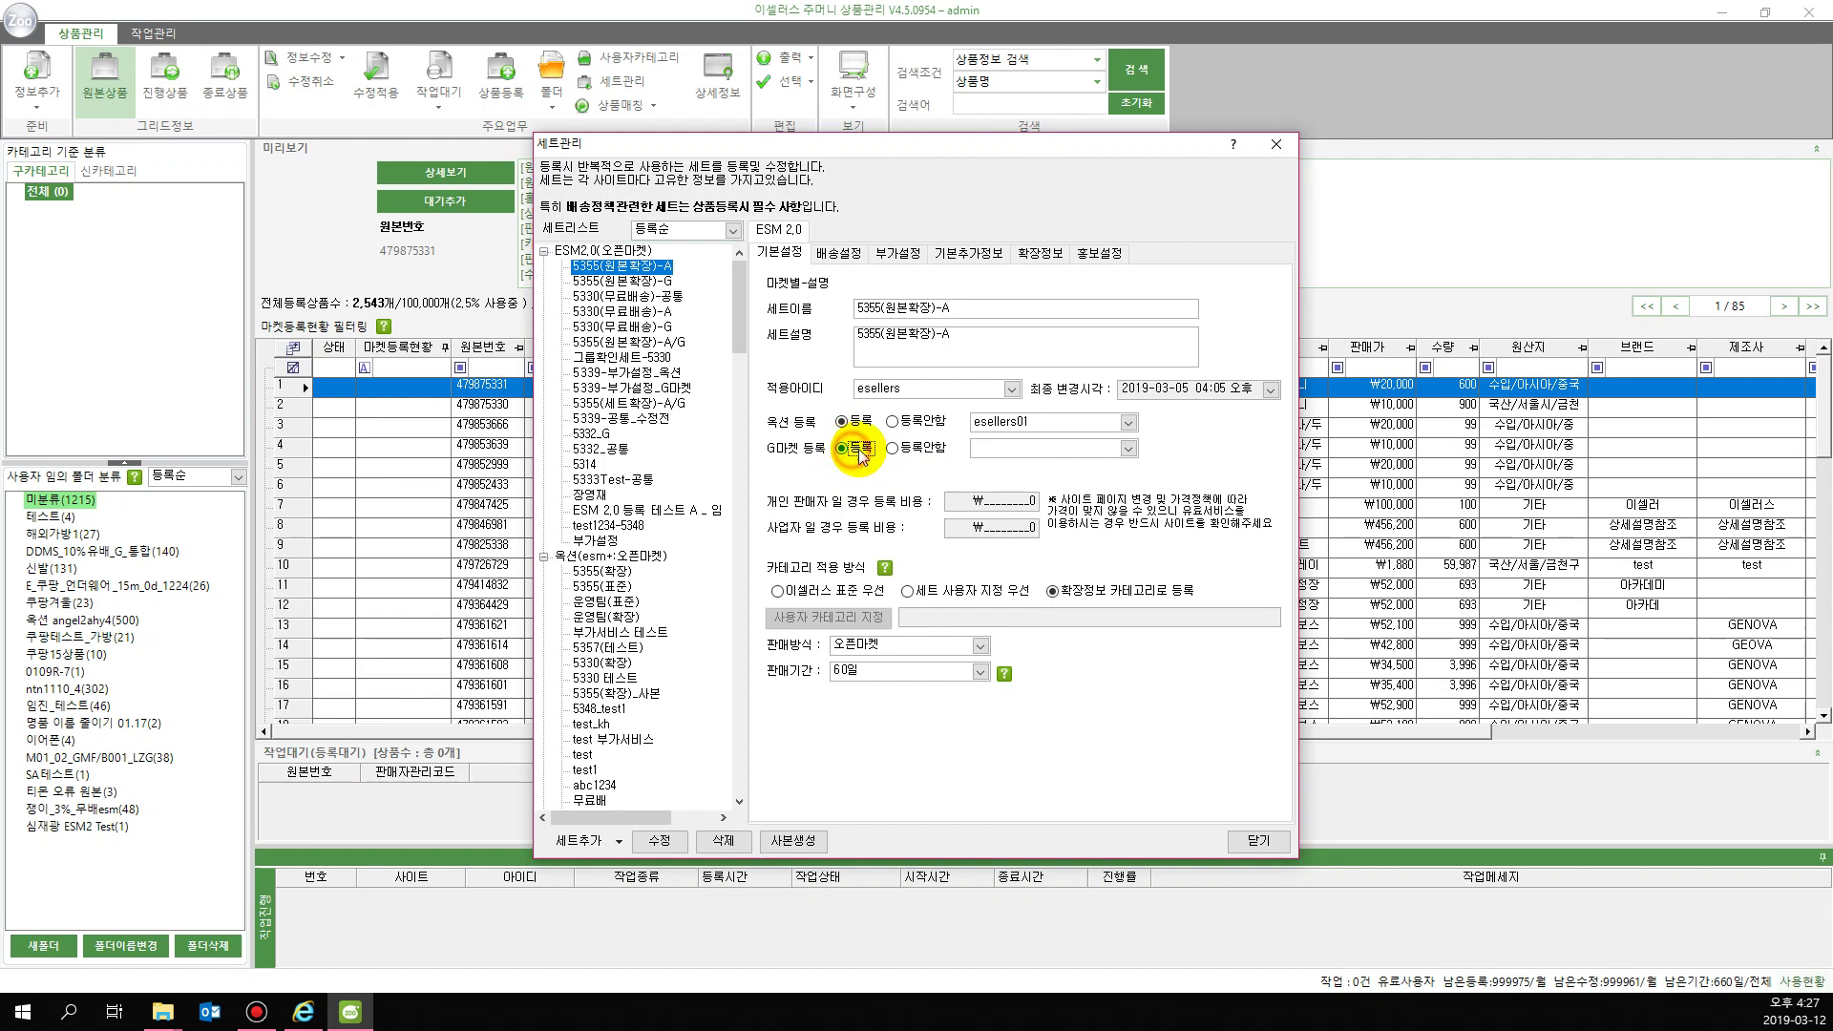
pyautogui.click(1080, 453)
pyautogui.click(1069, 467)
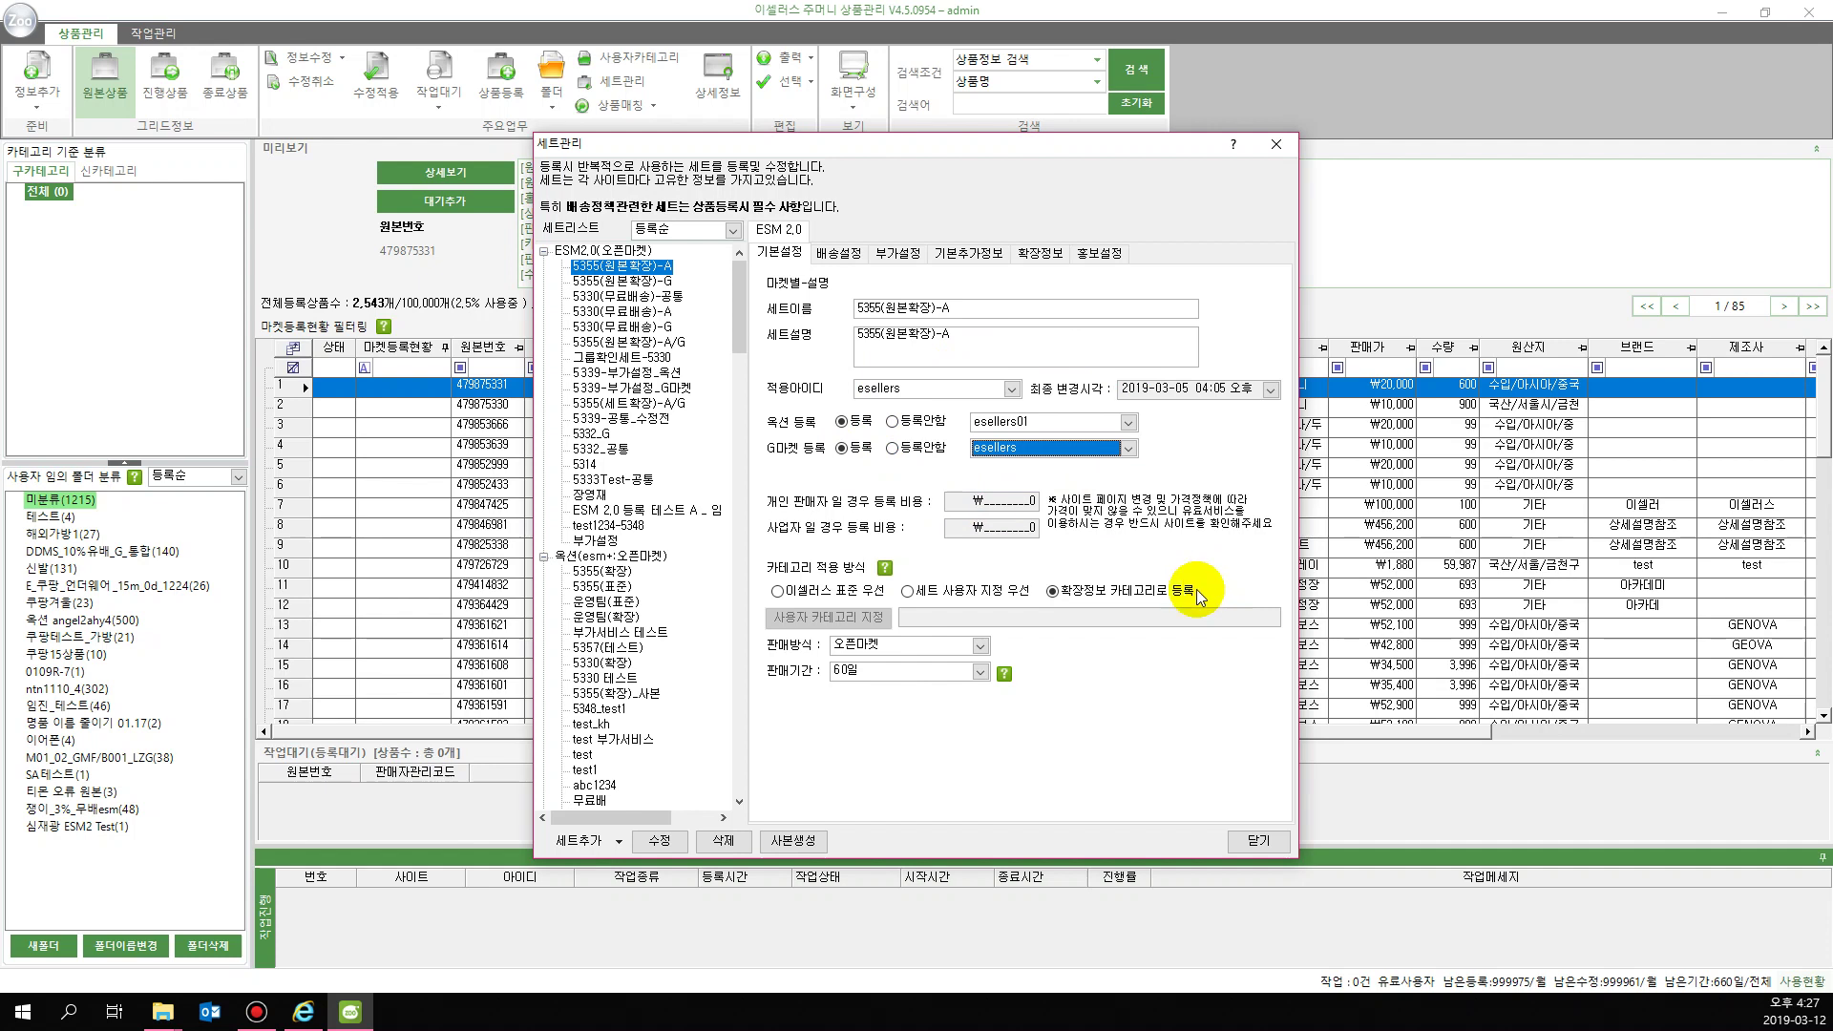
# In the 11번가 set 운영팀(표준), try setting 배송비결제방법 to 조건부무료 with a 배송조건 of 50000
pyautogui.moveTo(743, 357); pyautogui.dragTo(741, 451)
pyautogui.click(601, 388)
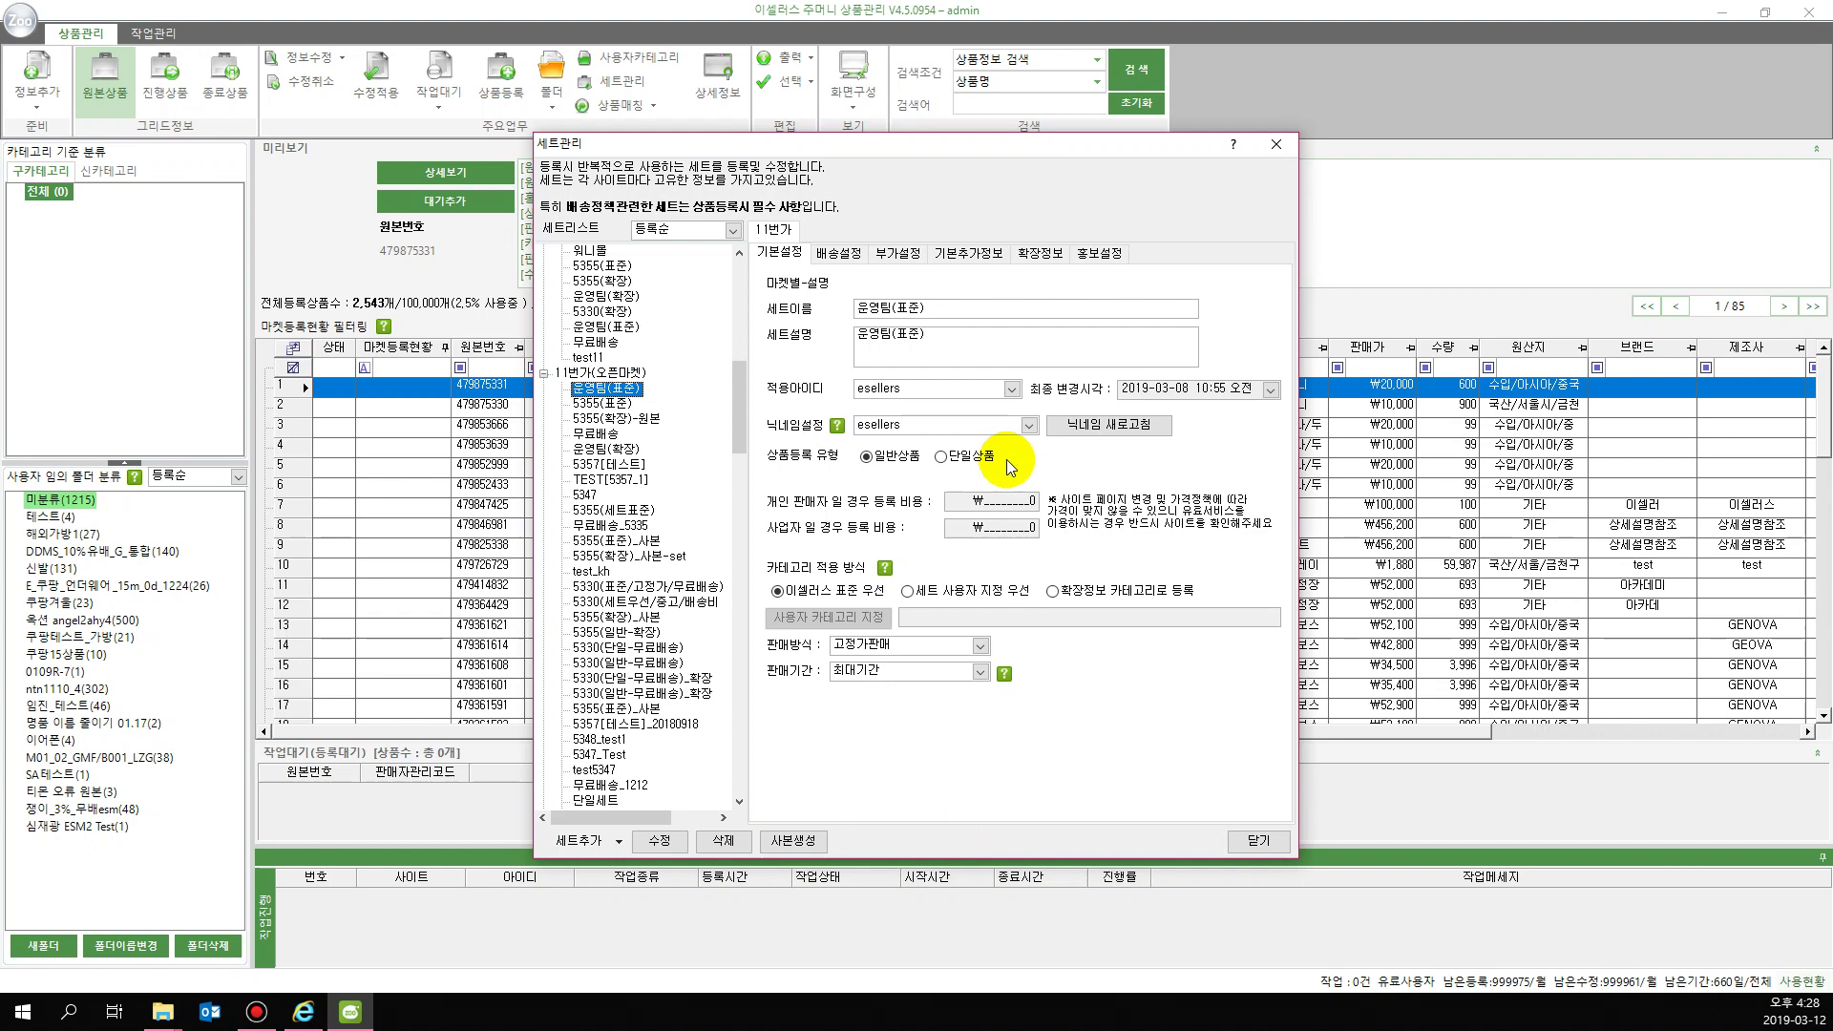
pyautogui.click(840, 254)
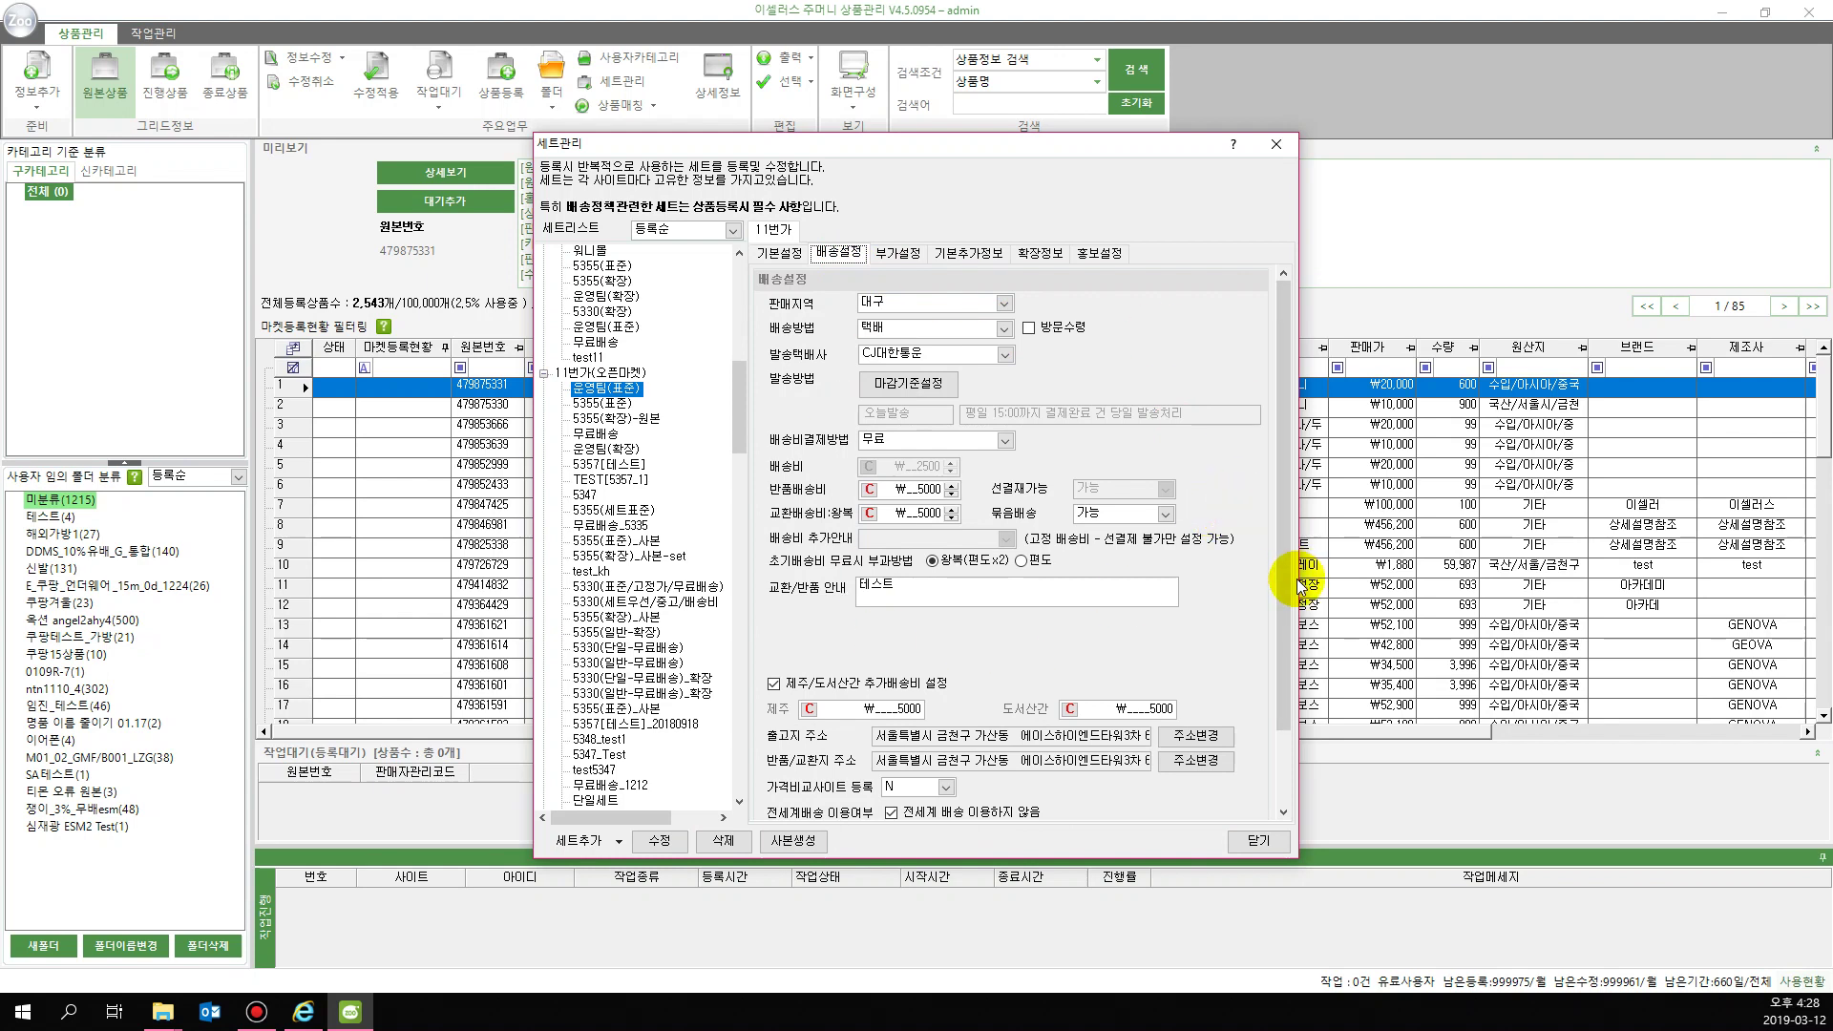
pyautogui.click(988, 443)
pyautogui.click(970, 491)
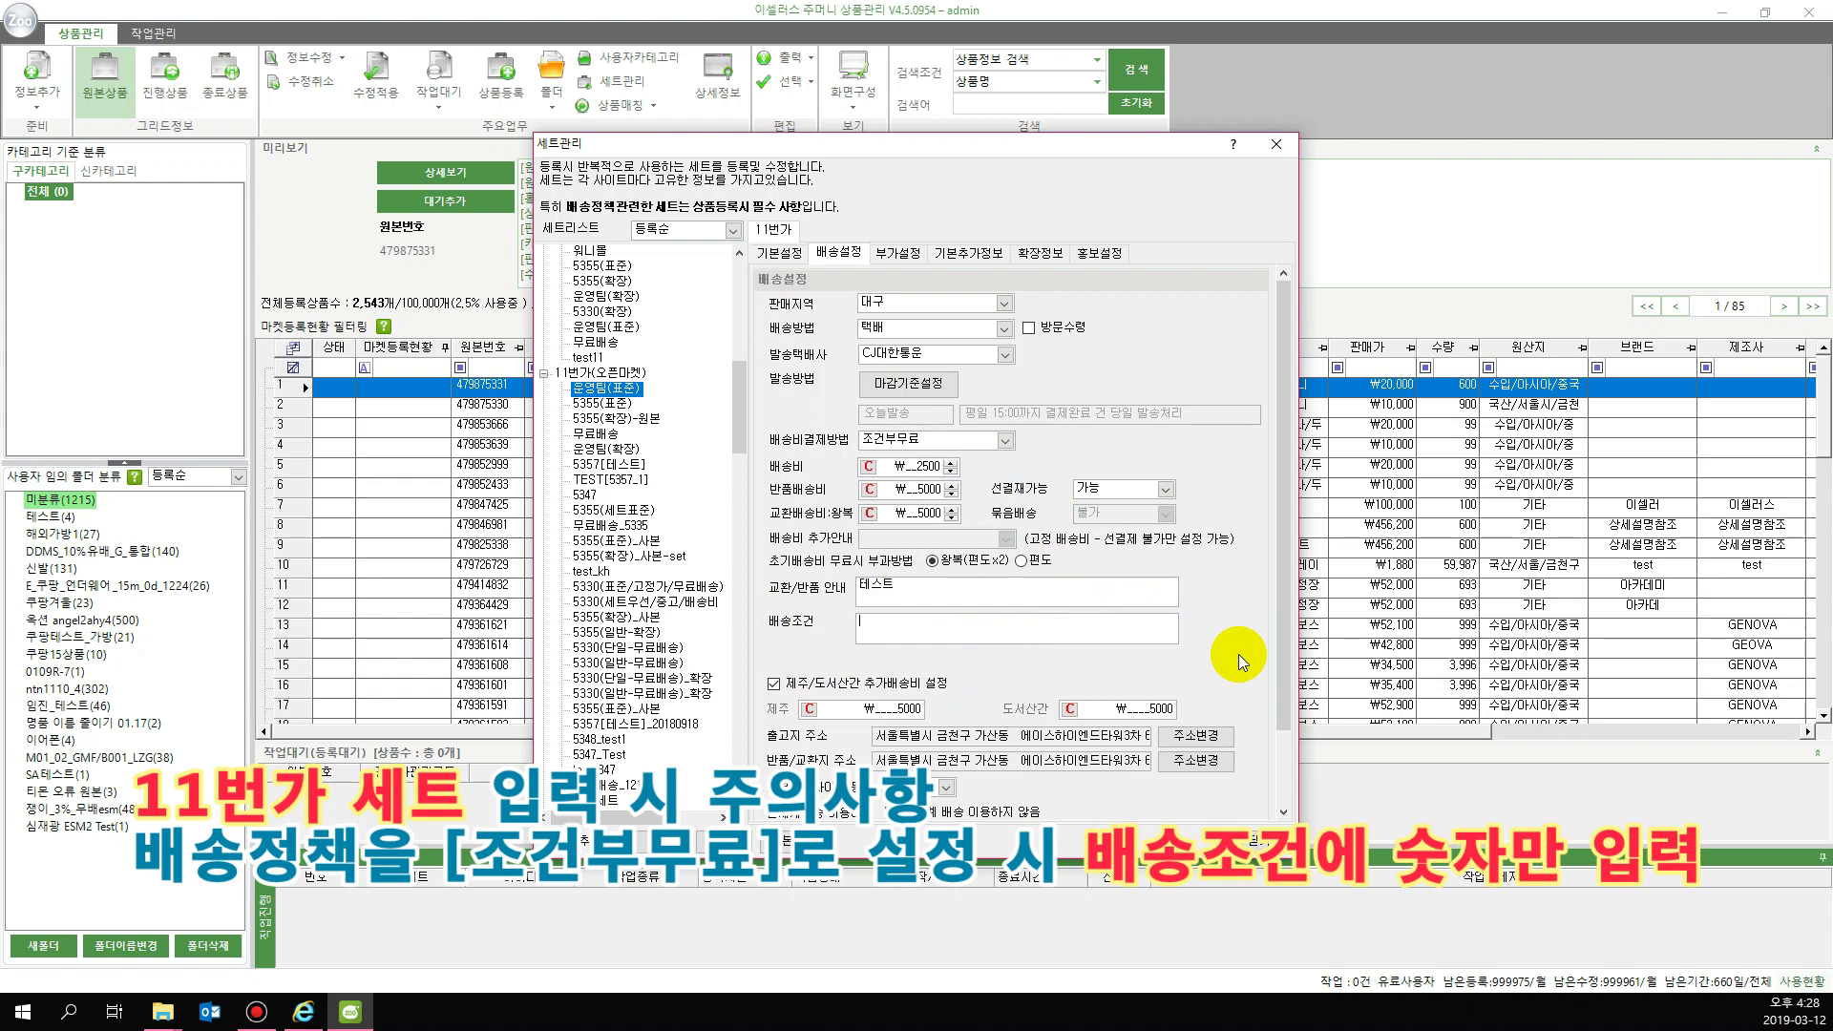
pyautogui.write('50000')
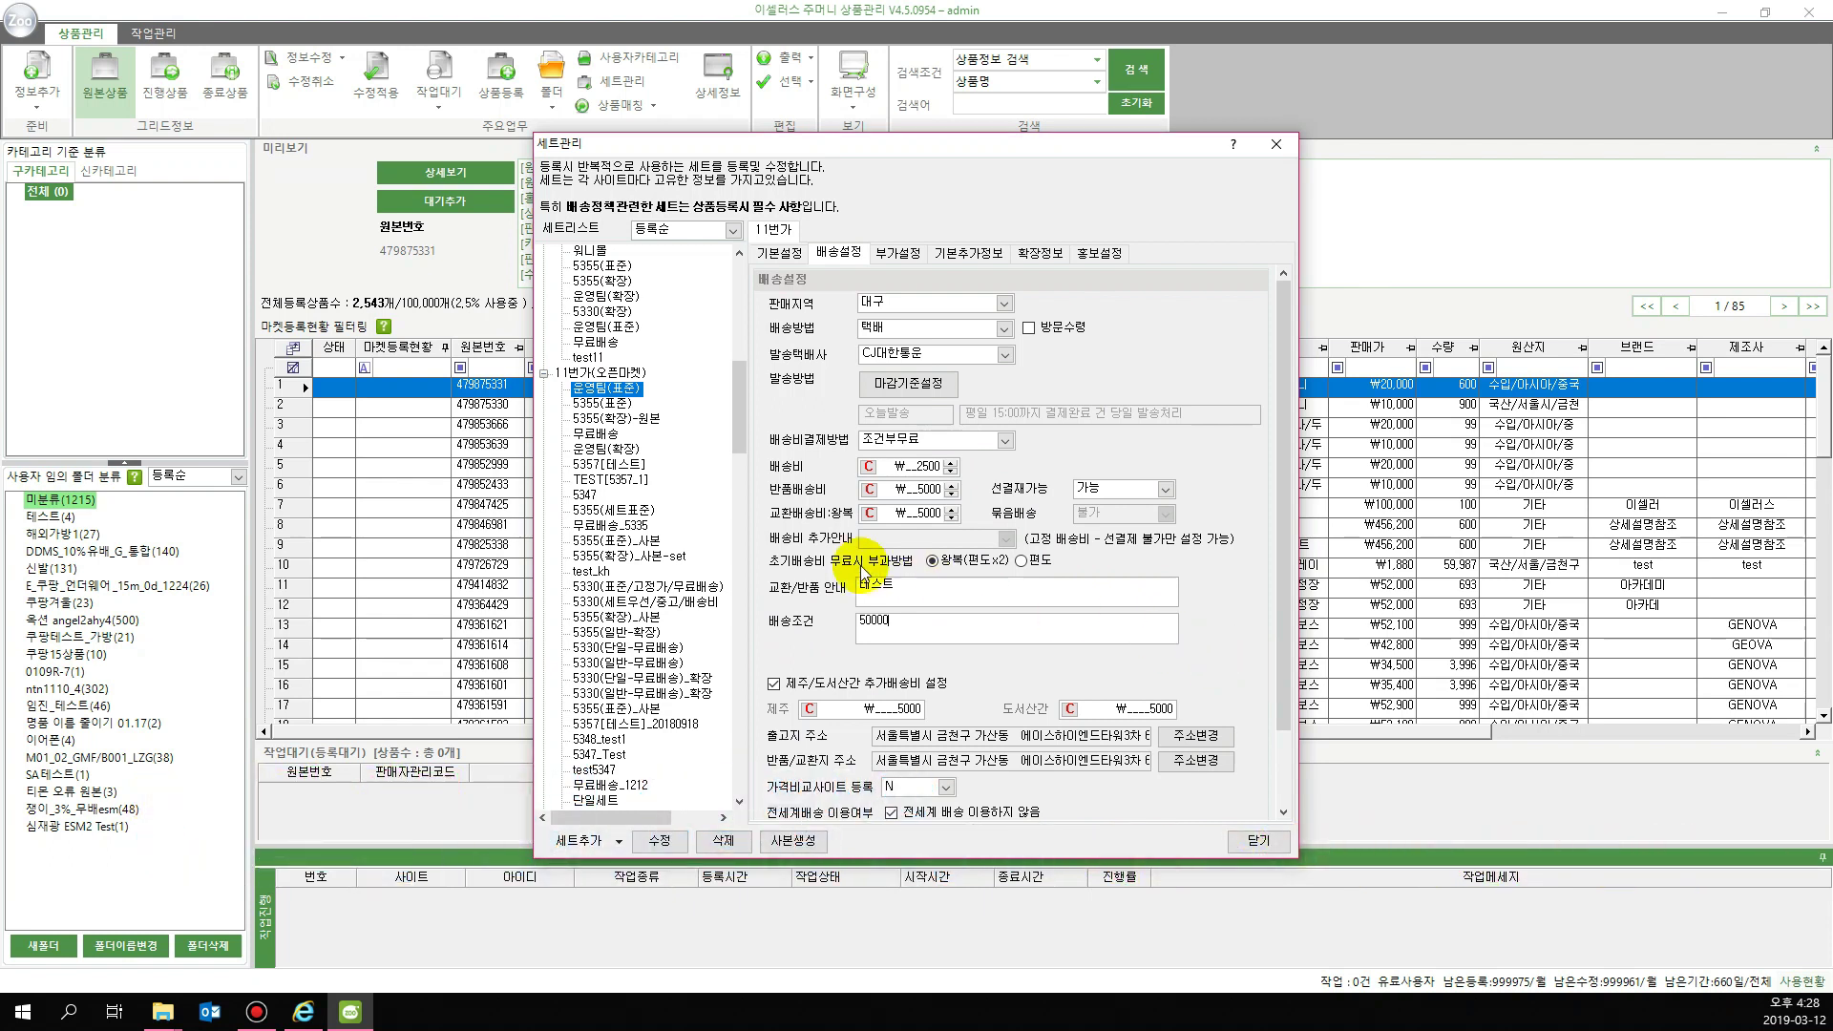
# Open the 스마트스토어 set 5355(표준) and review its delivery settings down to the return and A/S sections
pyautogui.moveTo(733, 397); pyautogui.dragTo(748, 481)
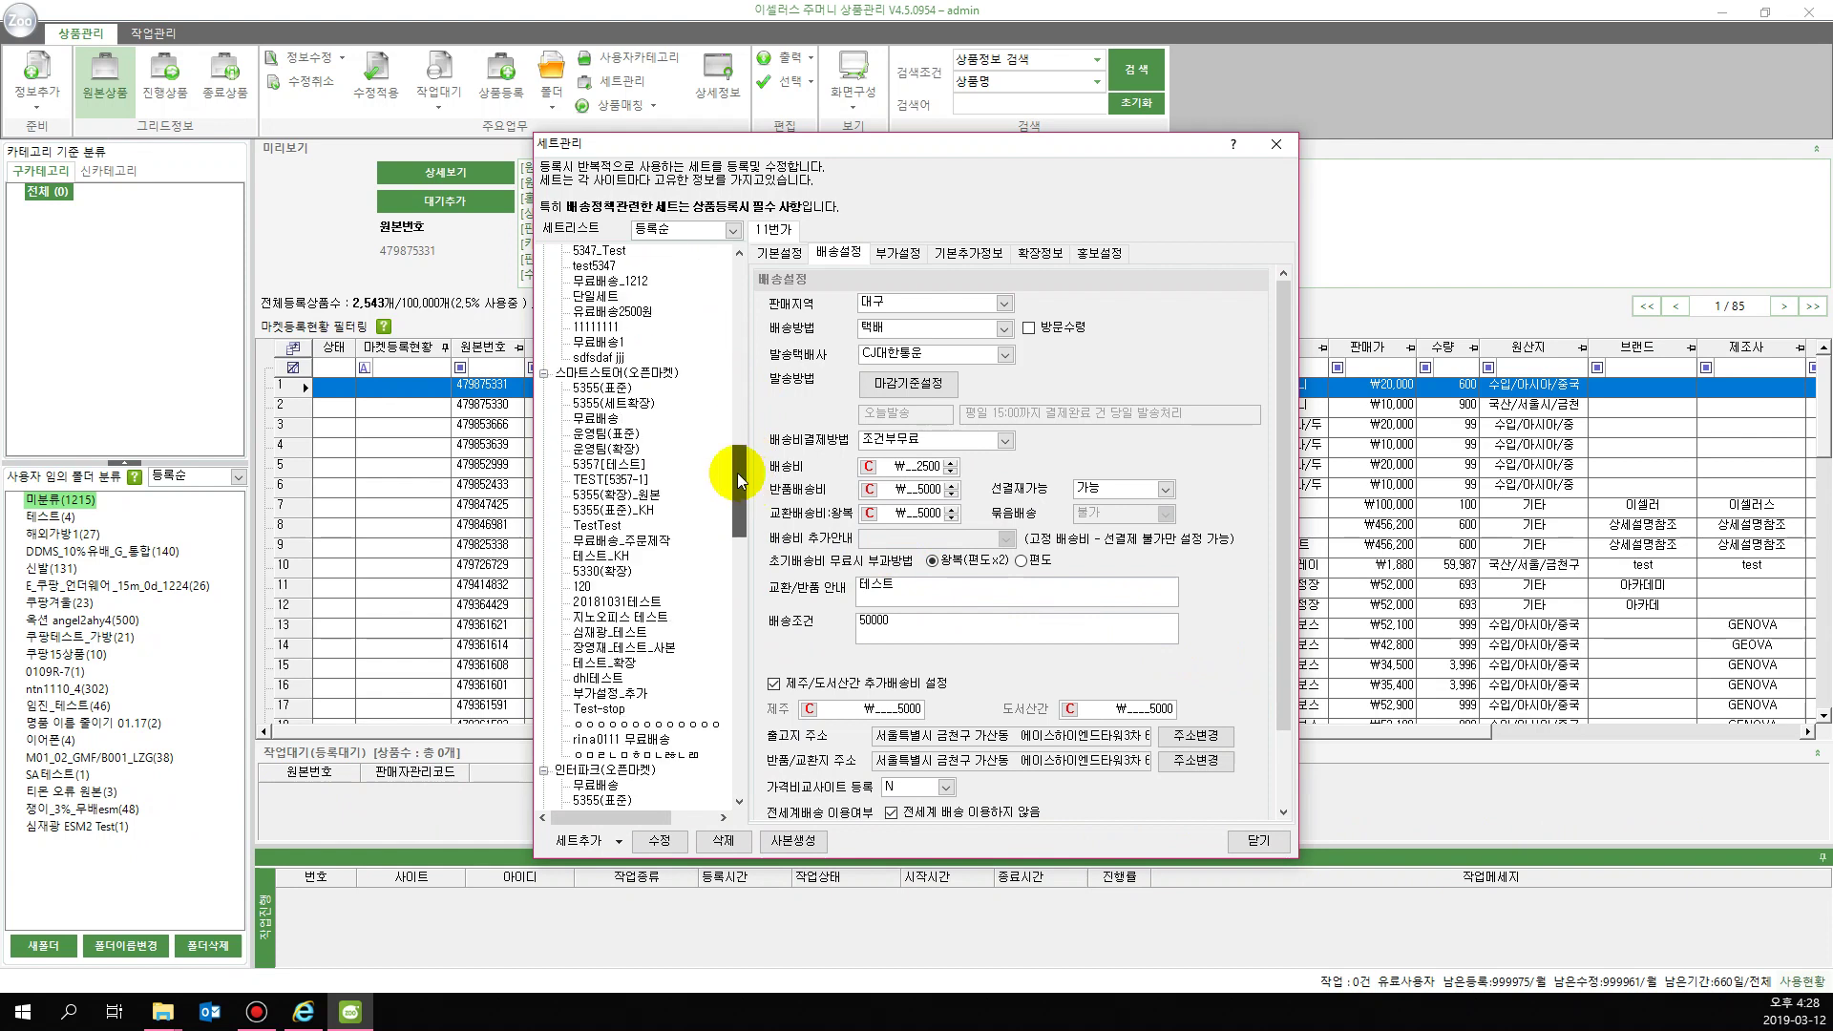
pyautogui.click(617, 395)
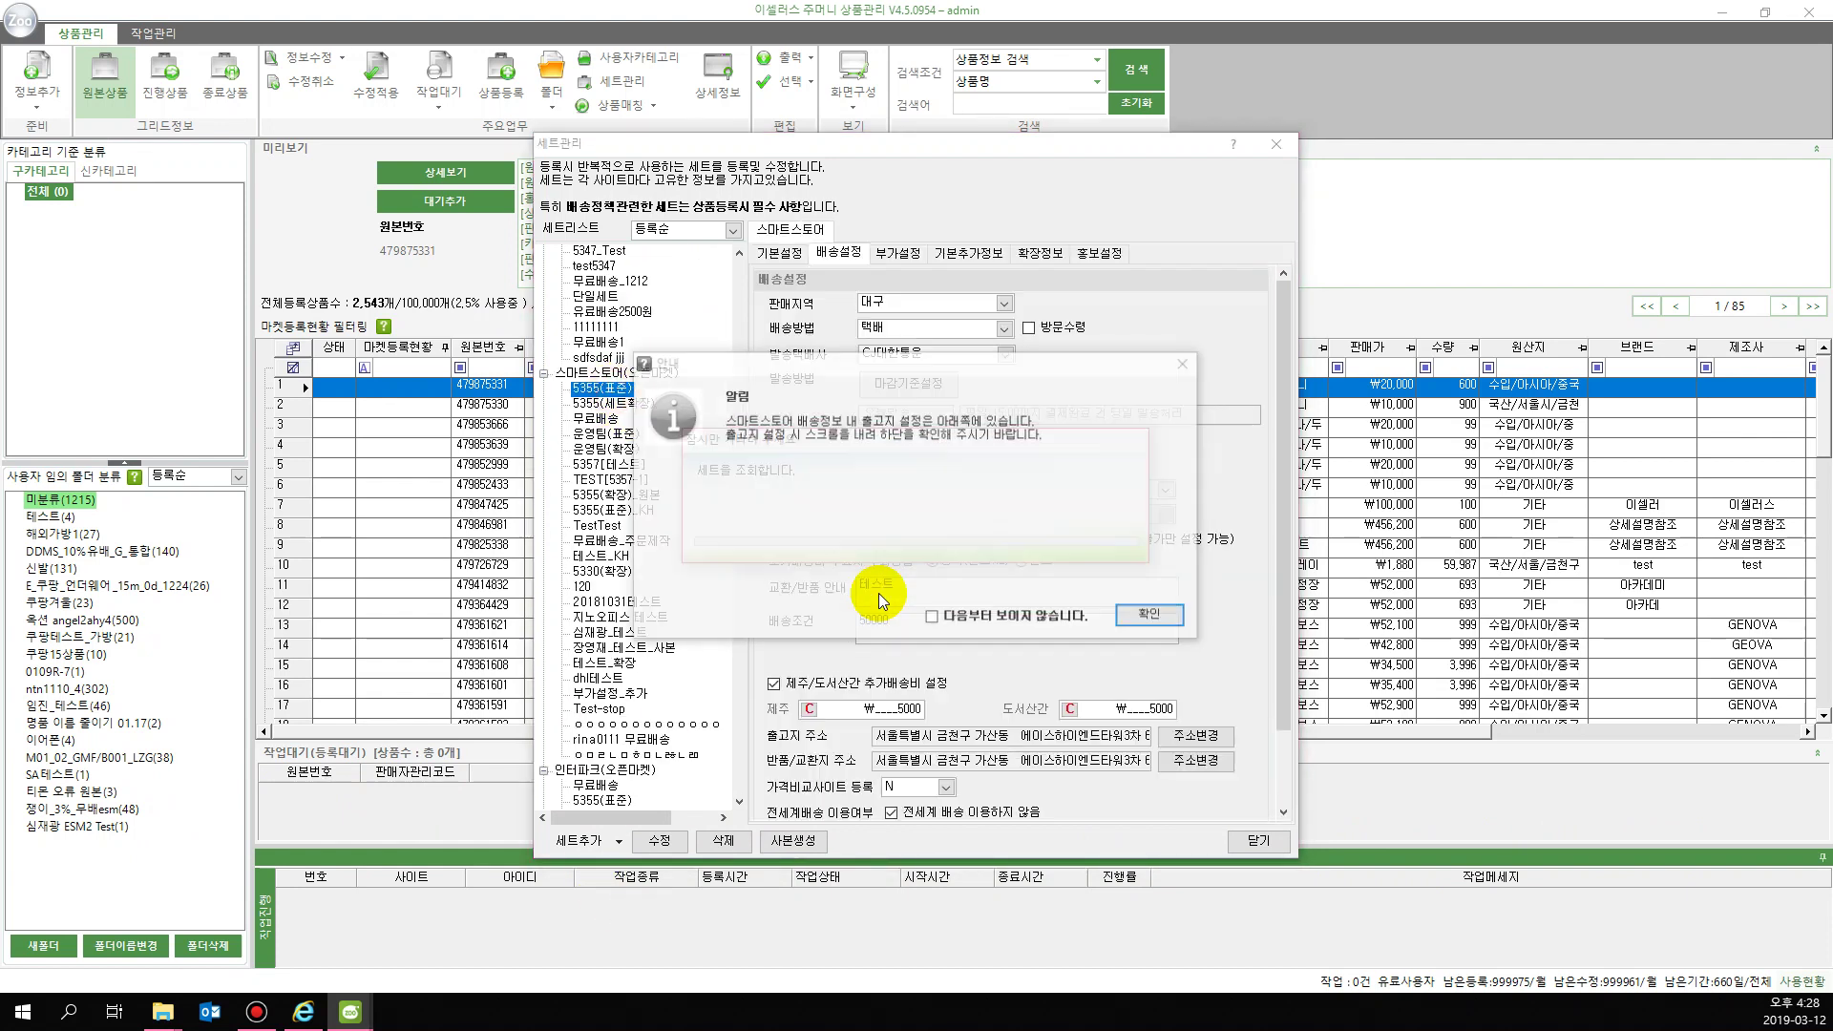
pyautogui.click(1146, 616)
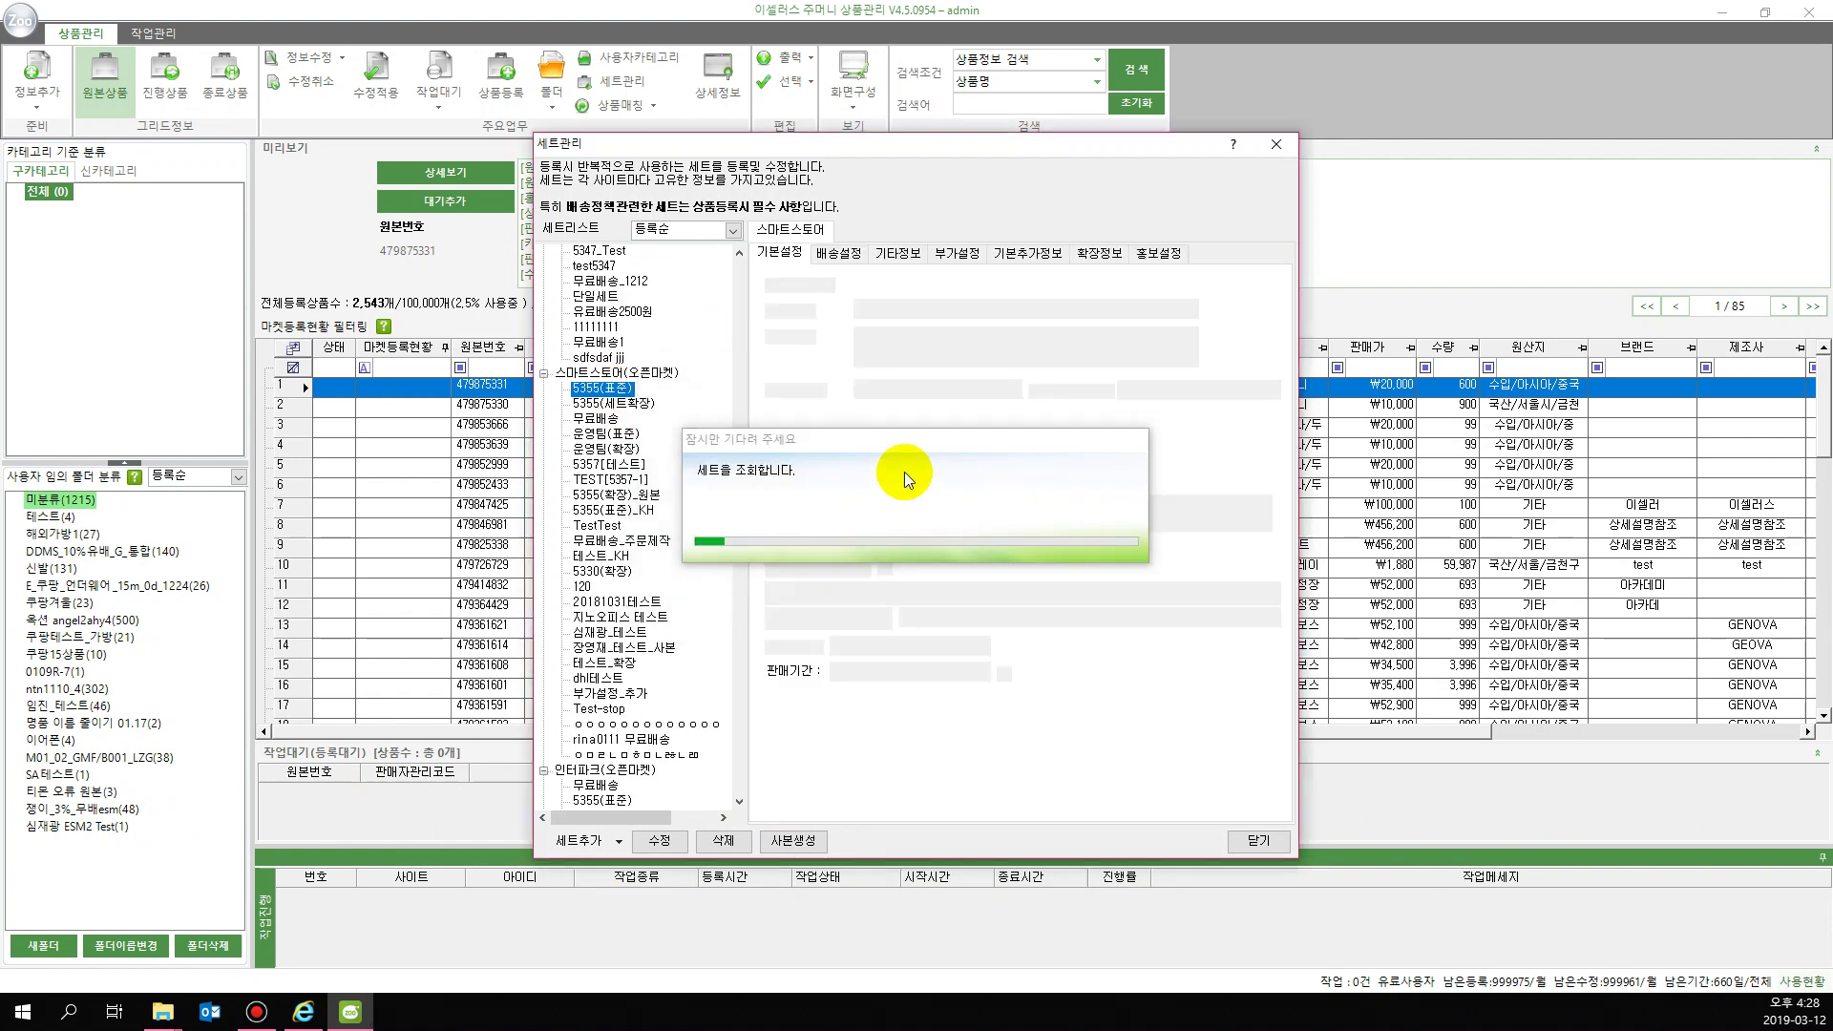
pyautogui.click(840, 251)
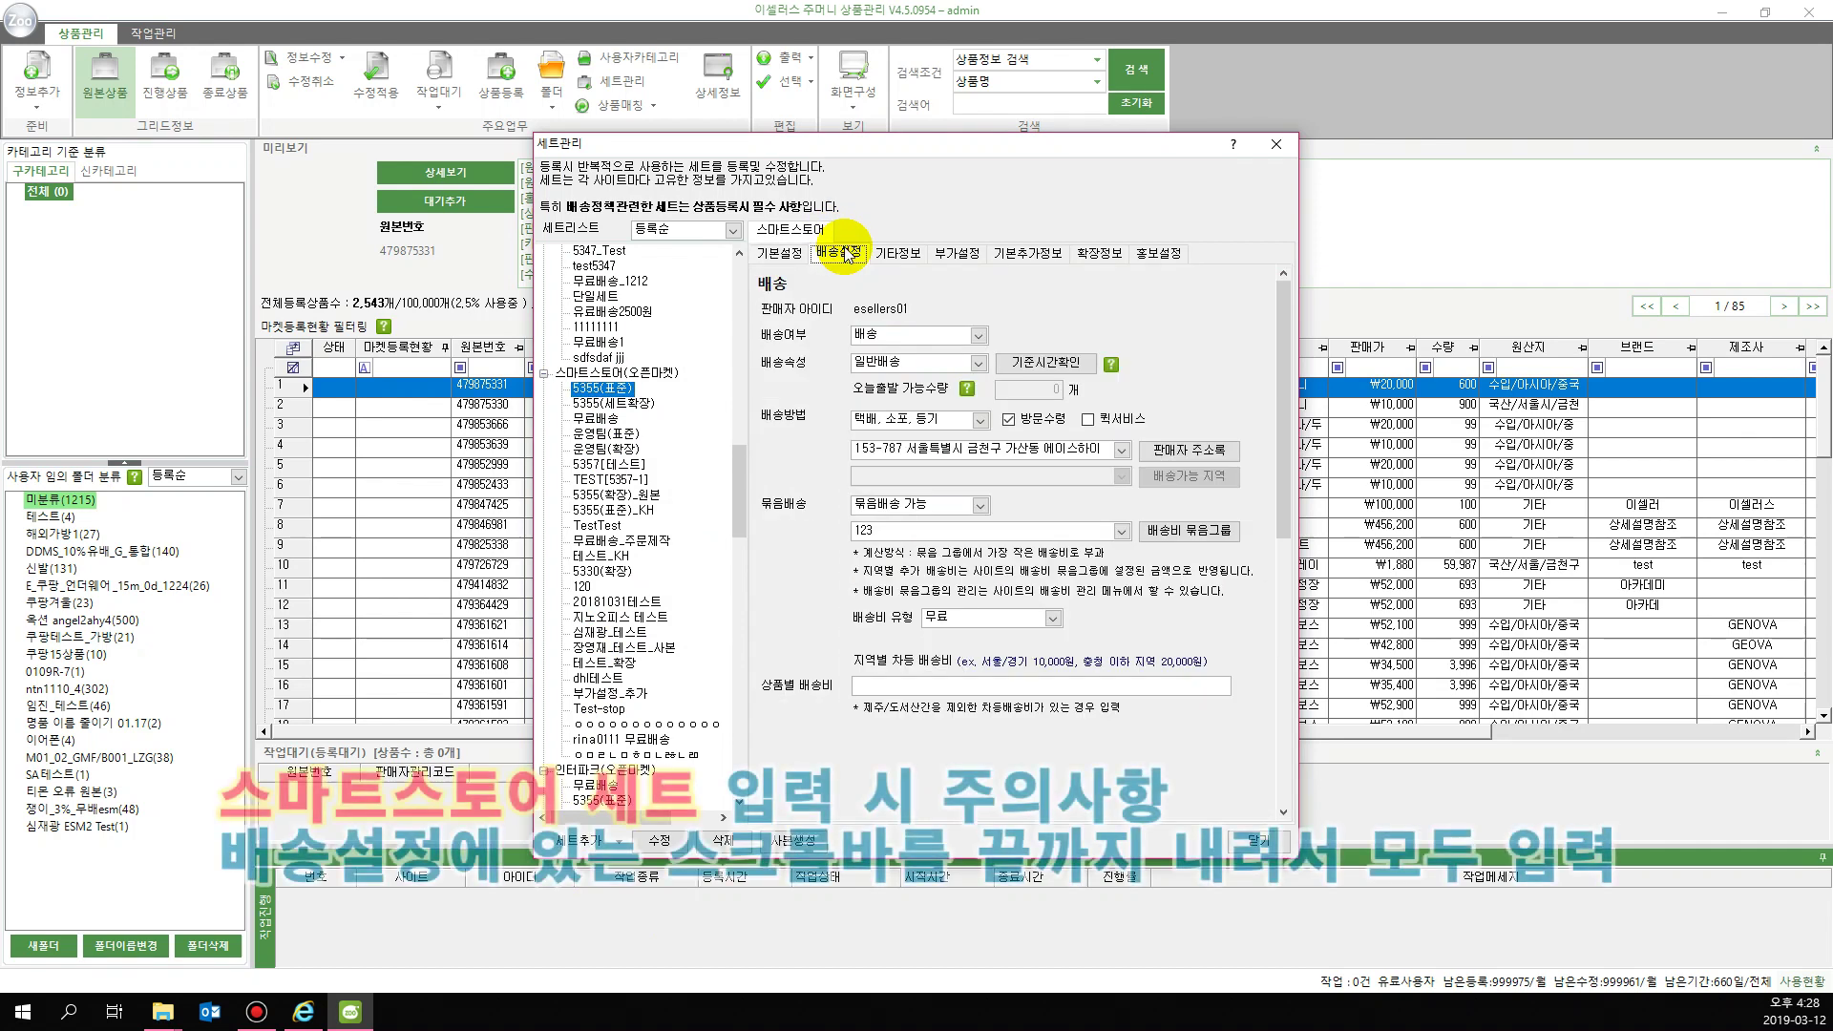
pyautogui.moveTo(1279, 351); pyautogui.dragTo(1286, 611)
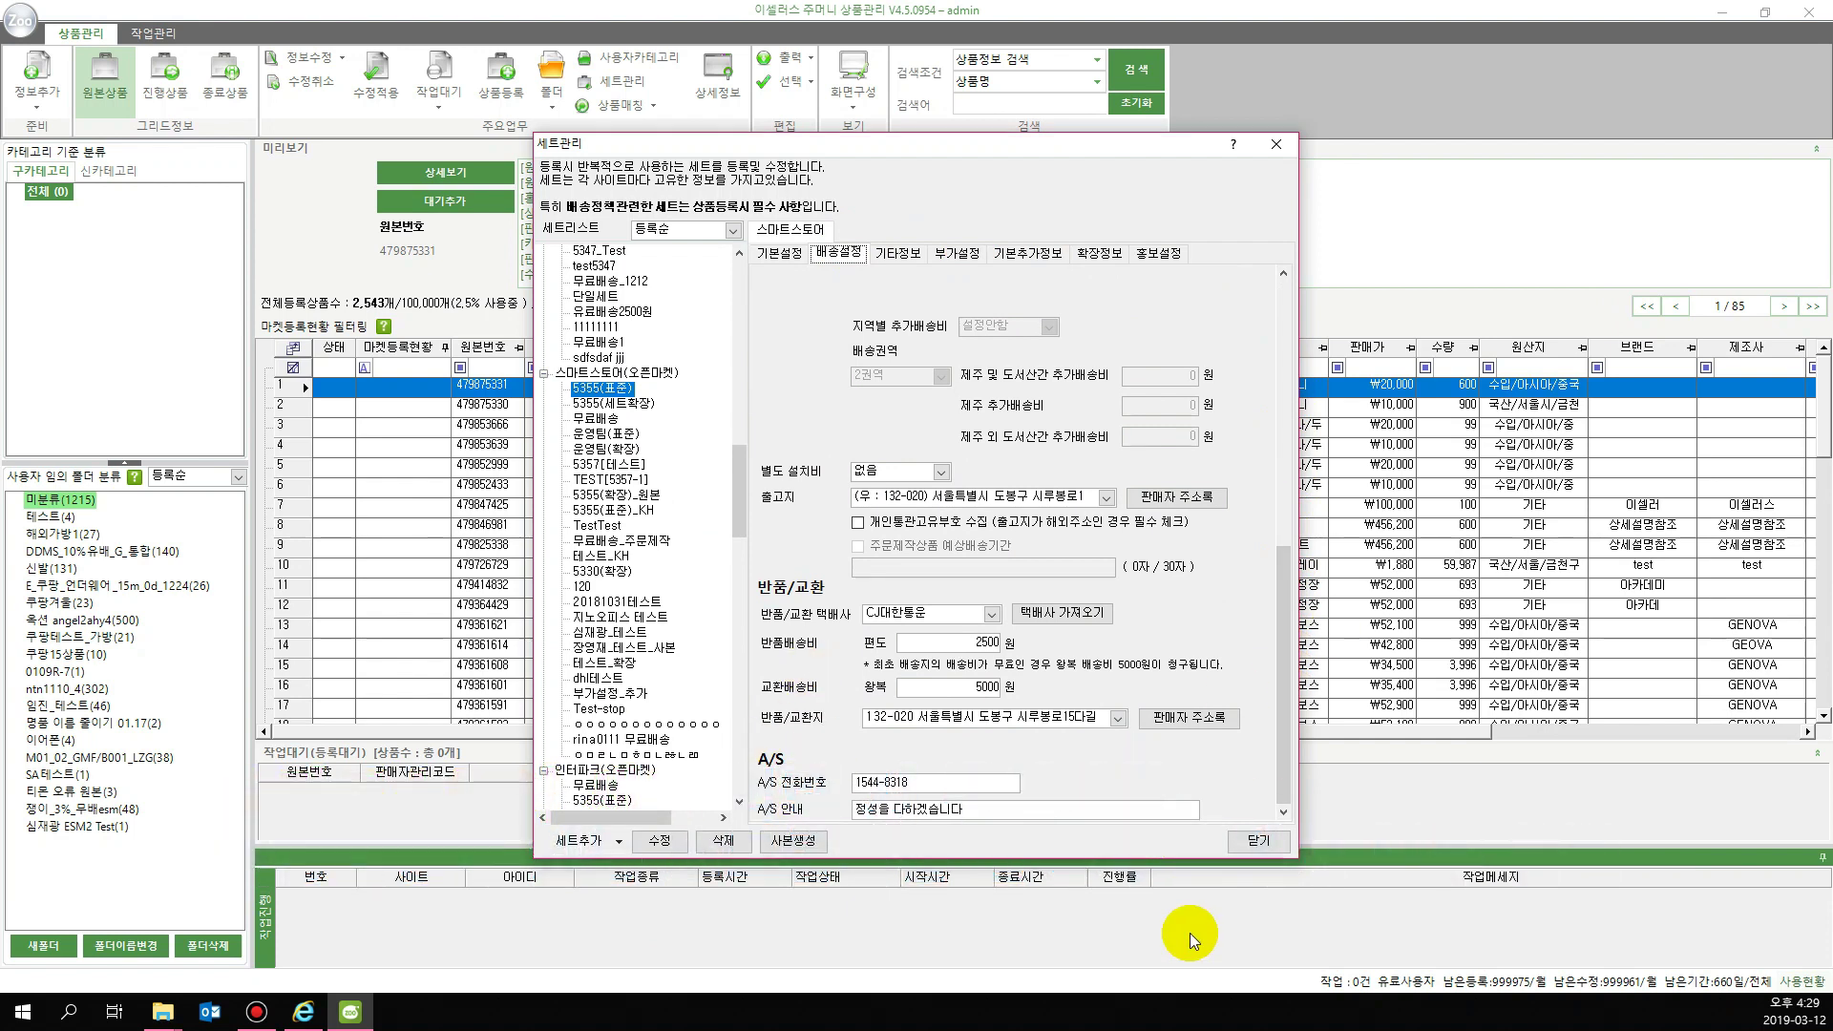
# Delete the free-shipping set 무료배 from the 옥션 sets
pyautogui.click(741, 473)
pyautogui.moveTo(740, 473); pyautogui.dragTo(753, 341)
pyautogui.click(589, 495)
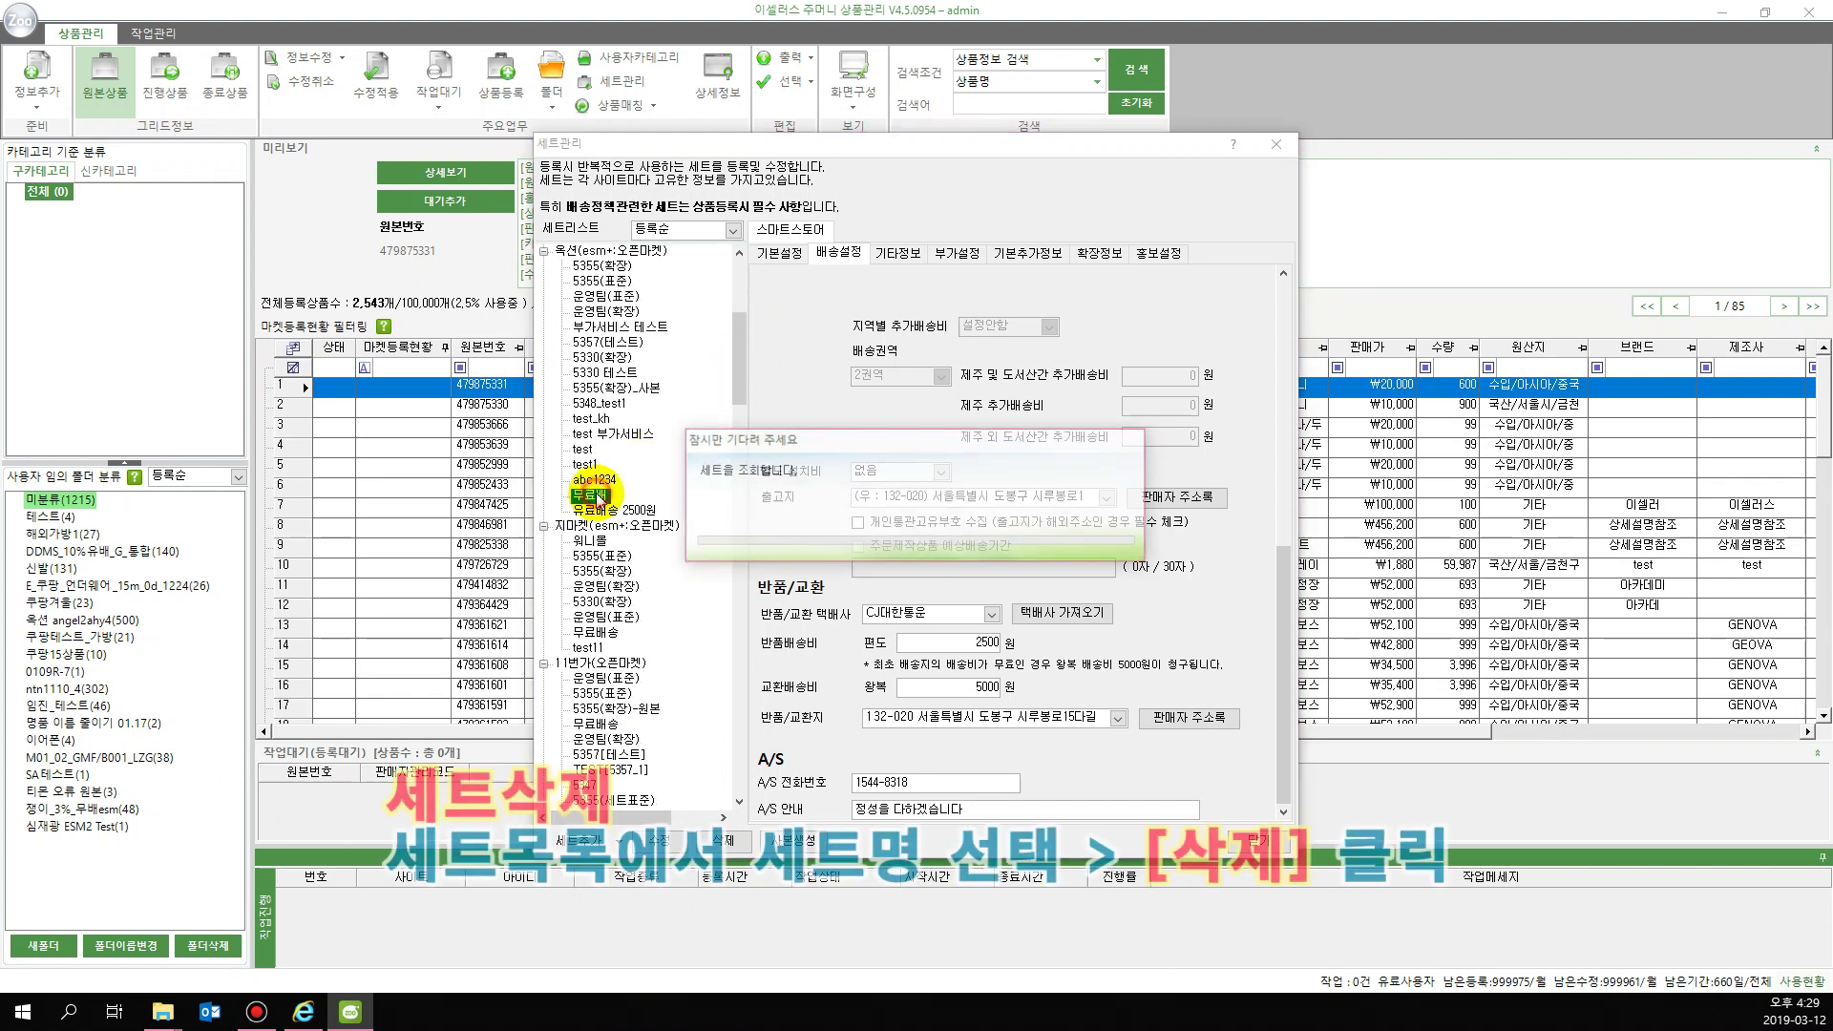
pyautogui.click(724, 840)
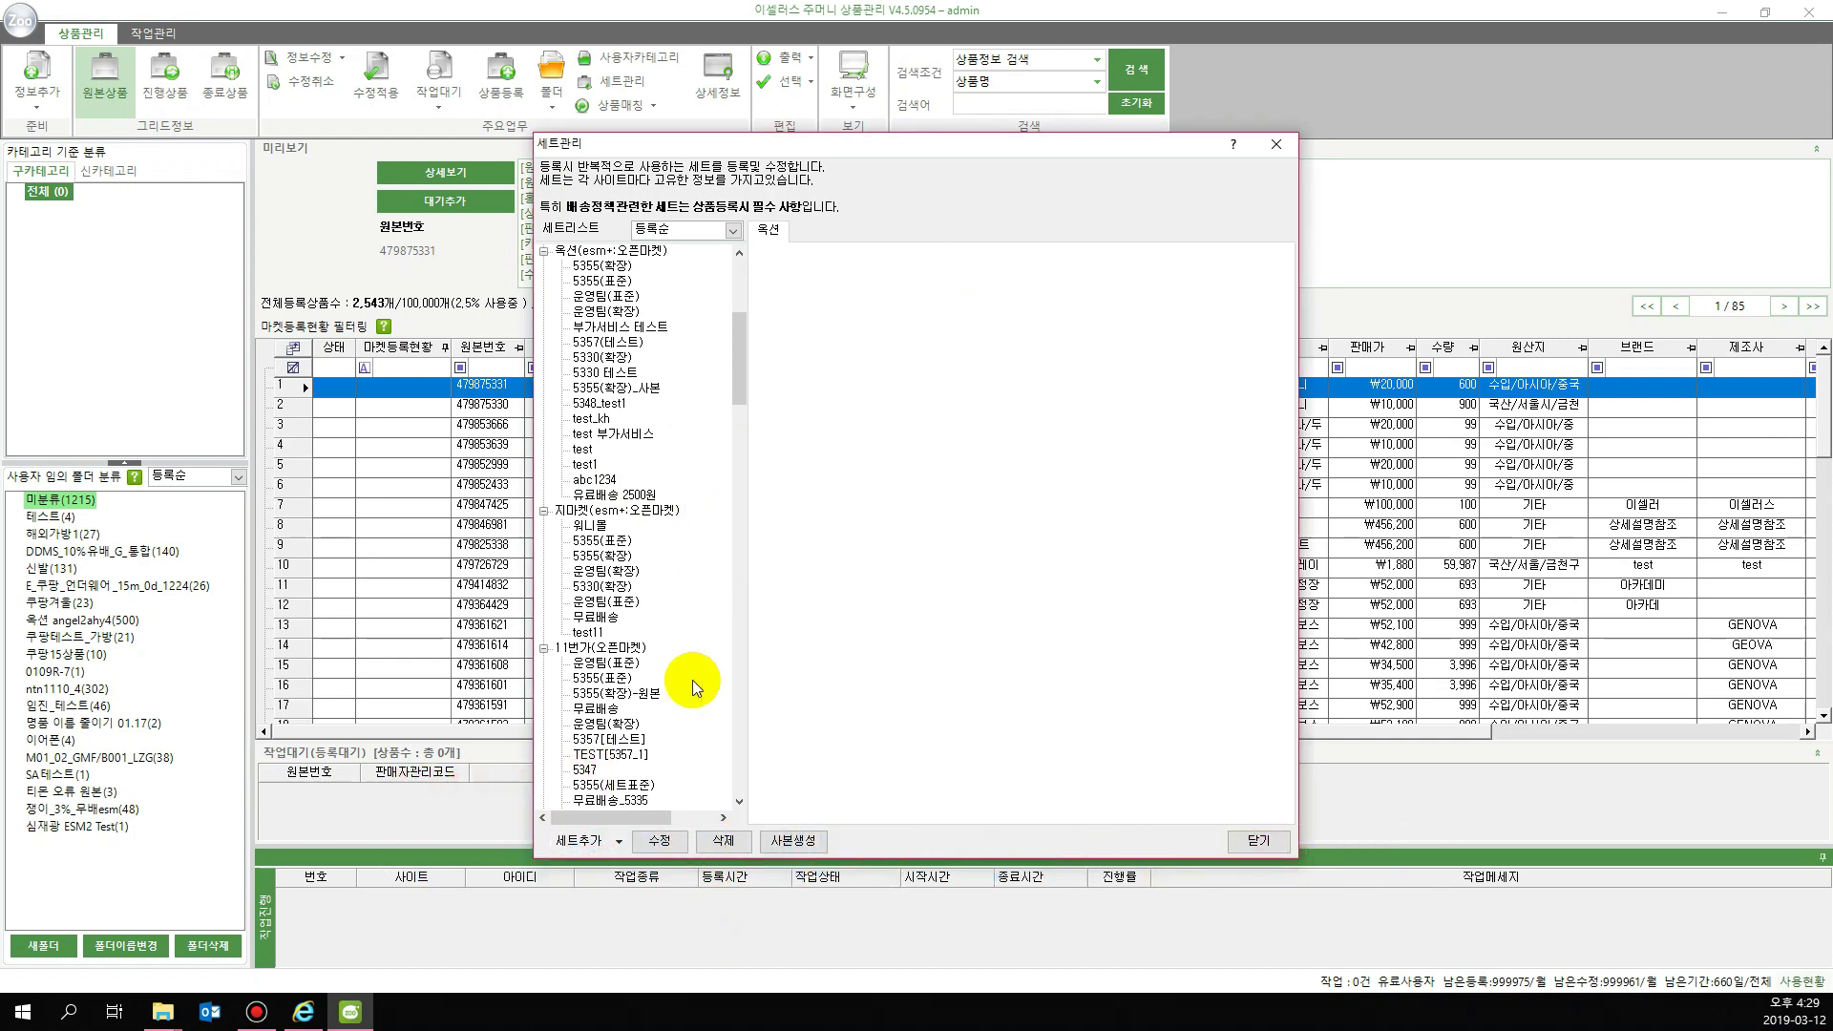
# Open the sort order choices for the set list
pyautogui.moveTo(739, 332); pyautogui.dragTo(736, 233)
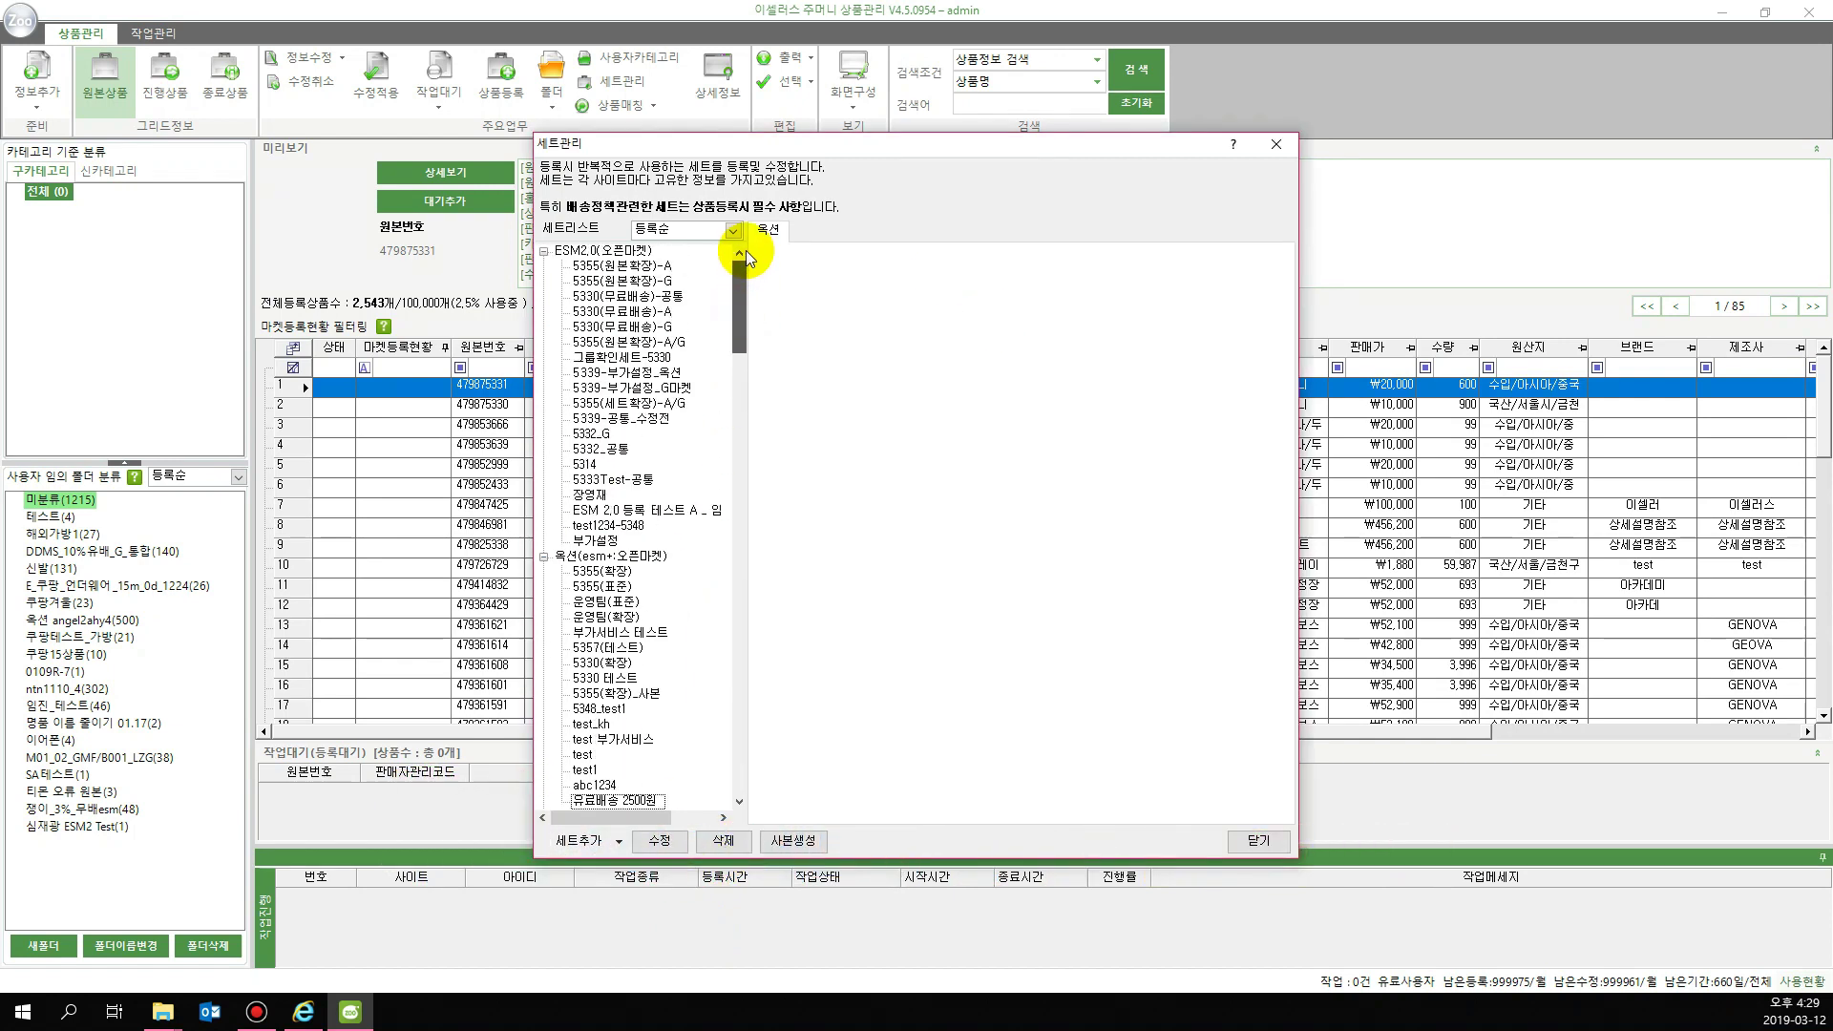
pyautogui.click(733, 232)
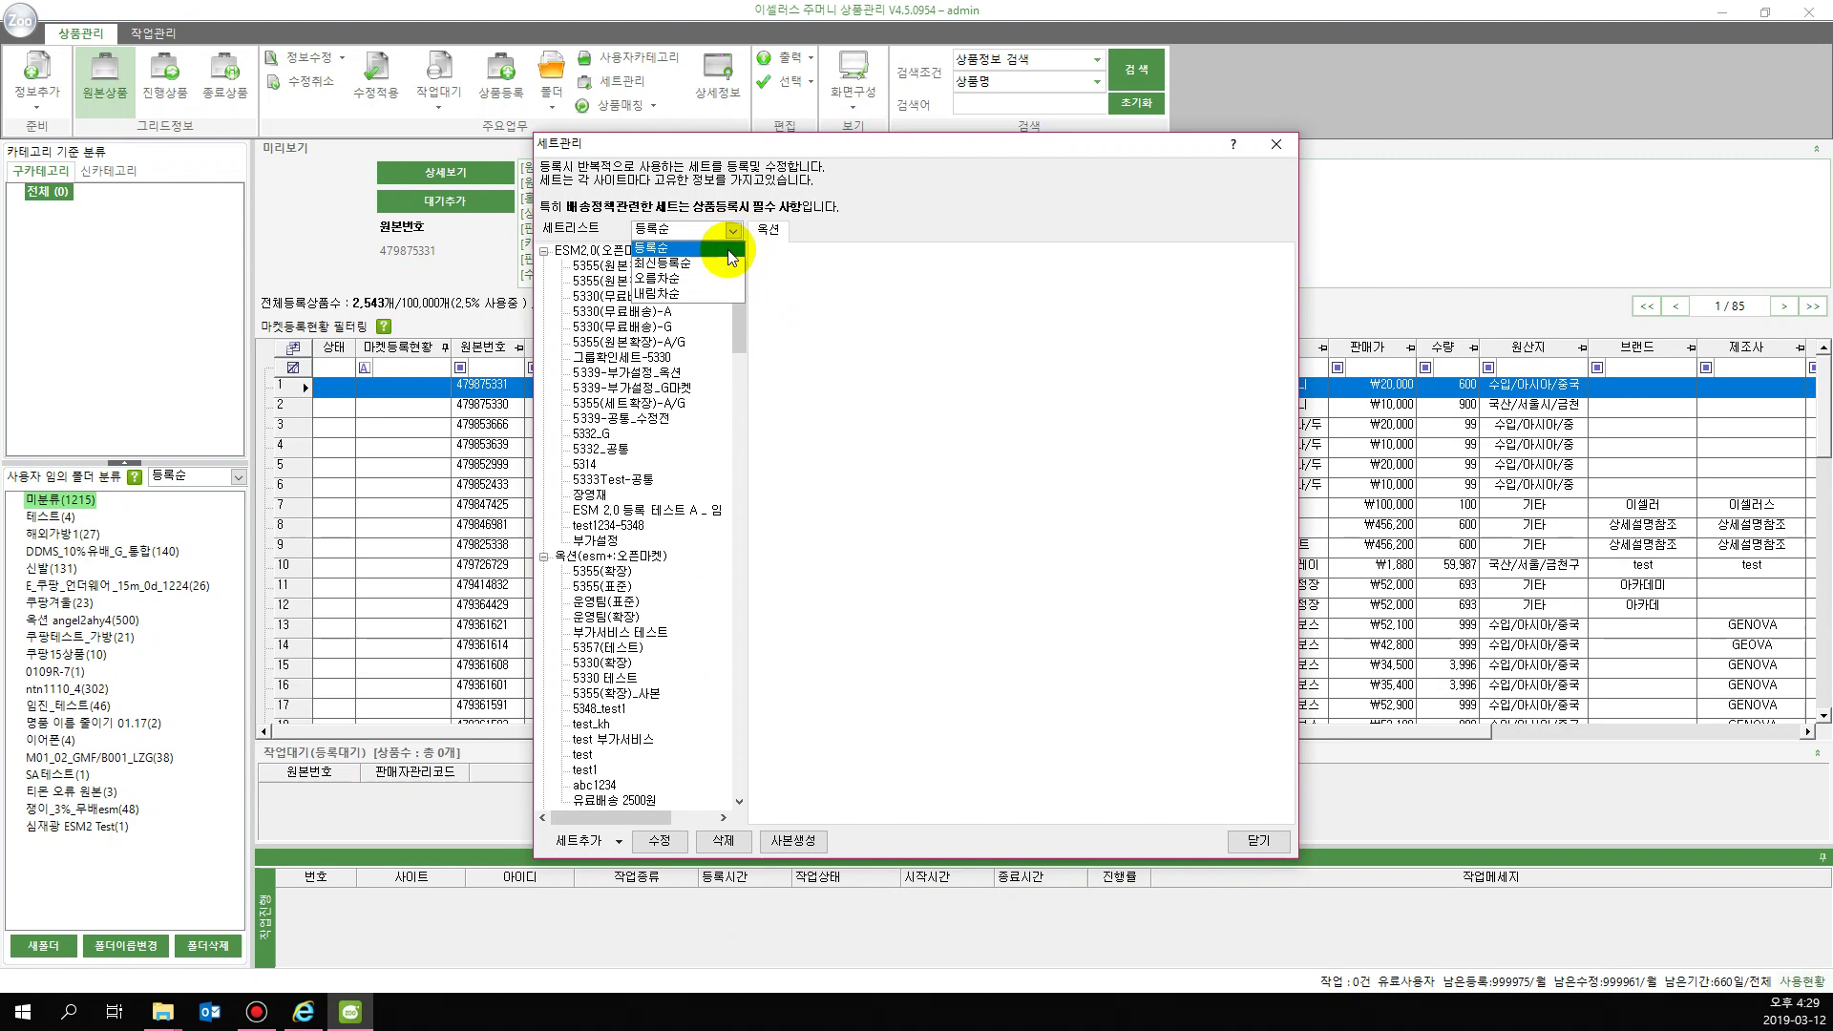